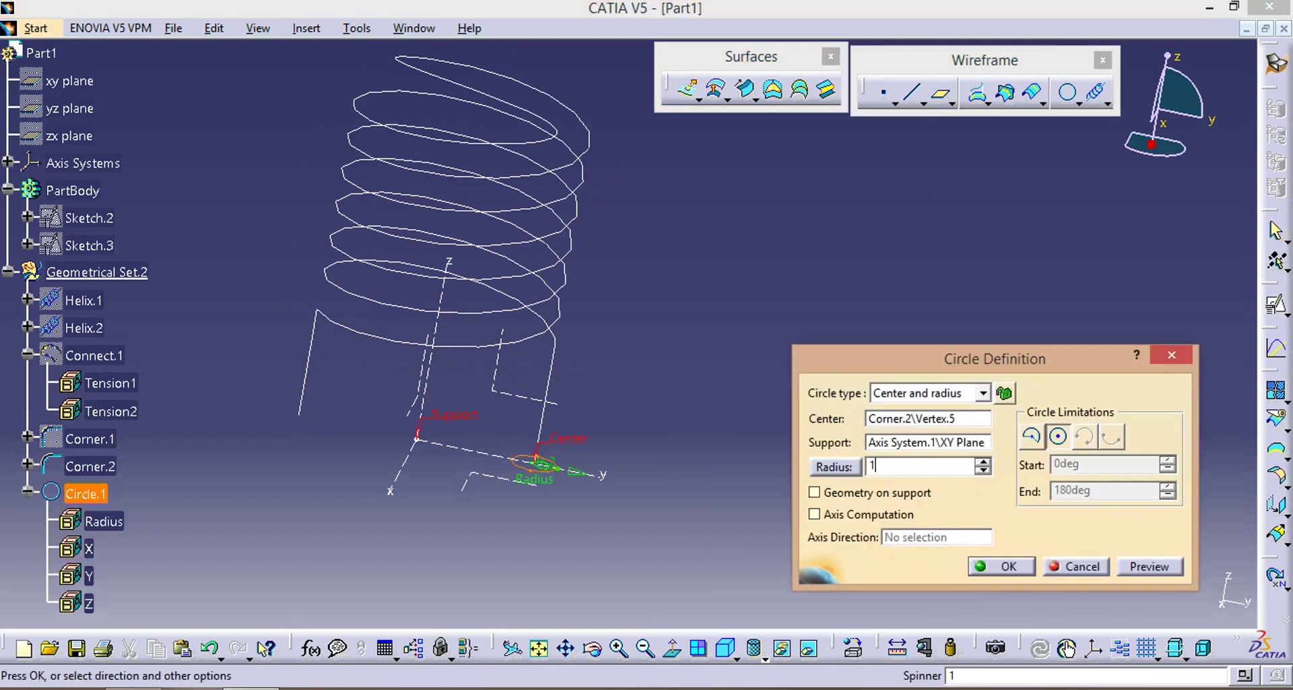
Create the radius 1 circle at the coil curve's end and sweep it along the whole coil curve as a surface.
{"action": "left_click", "coordinate": [982, 568]}
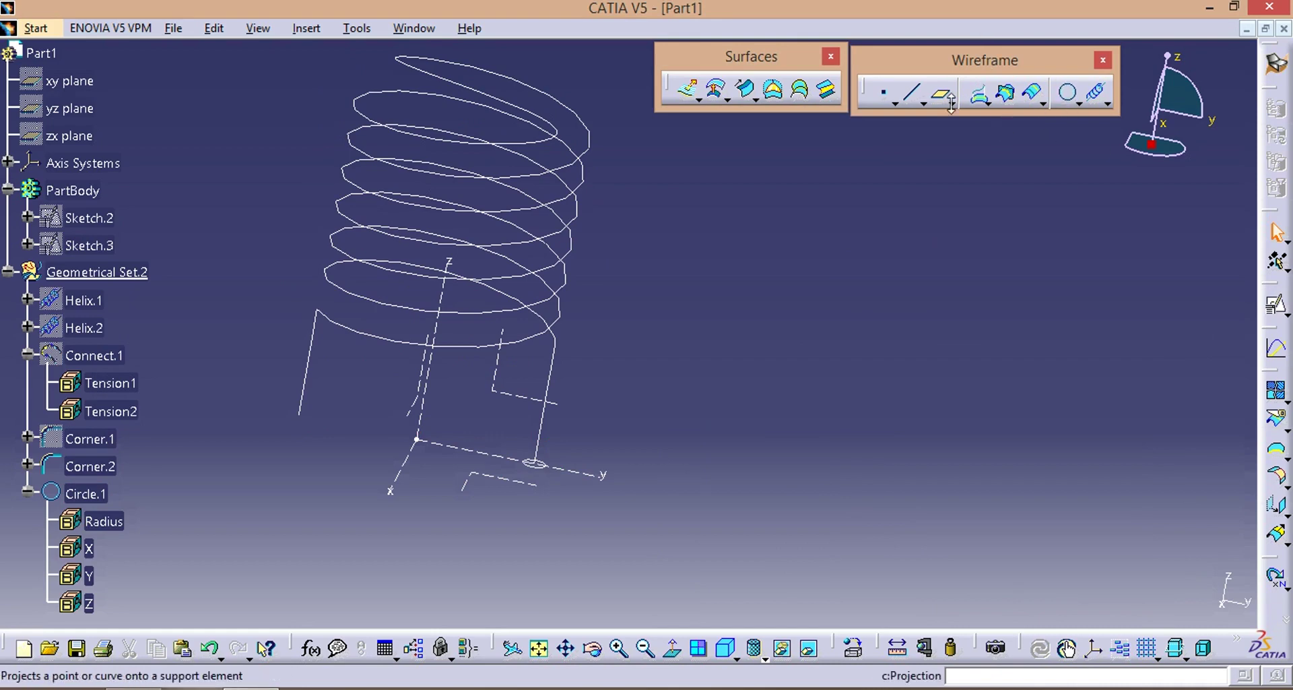
{"action": "left_click", "coordinate": [744, 89]}
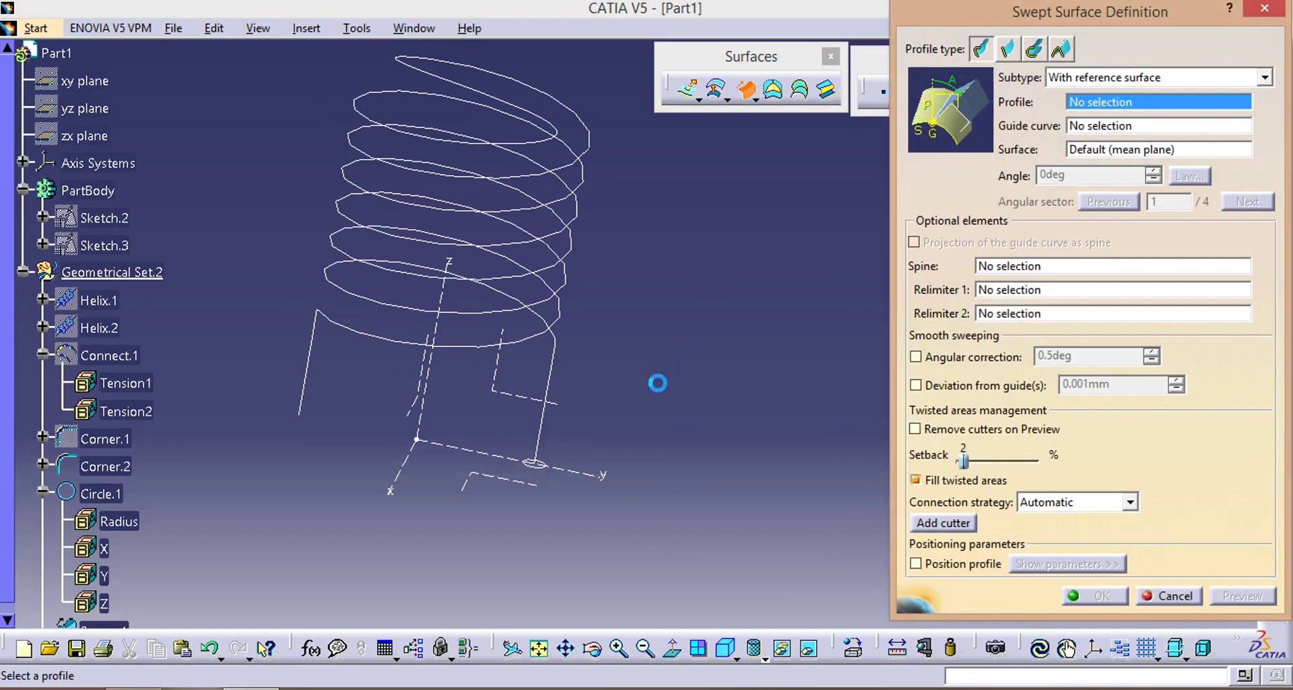
{"action": "left_click", "coordinate": [535, 463]}
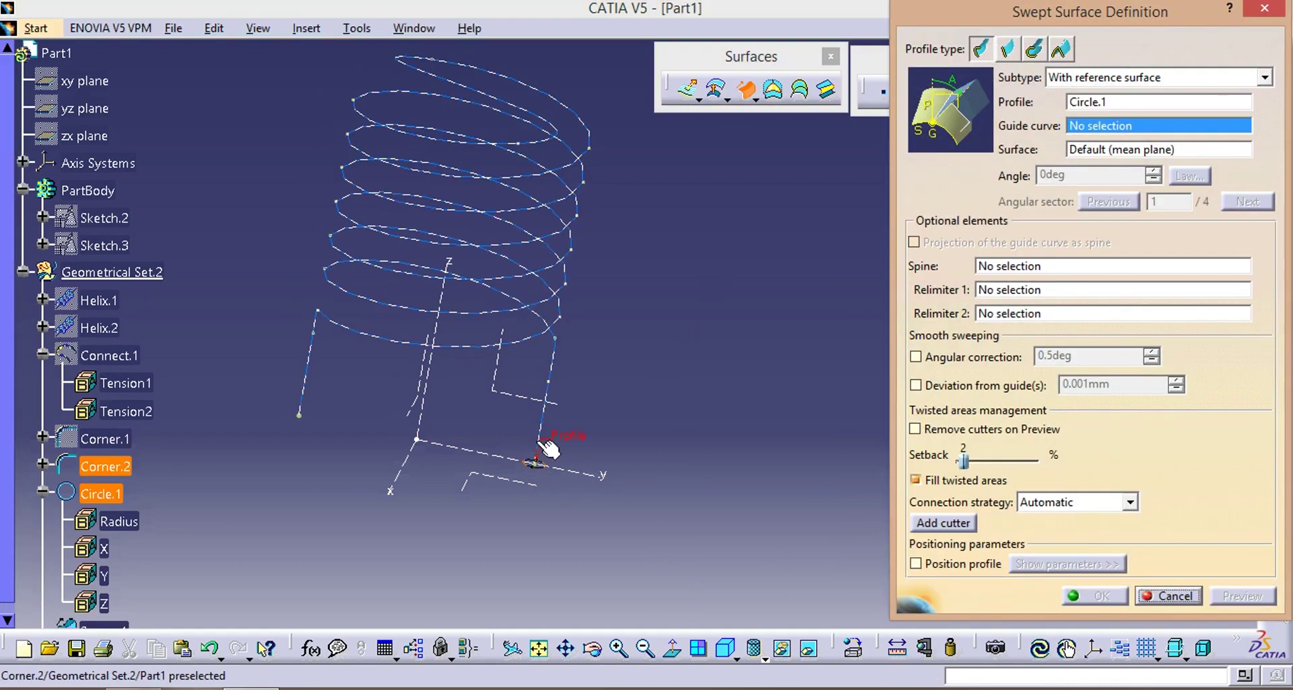
{"action": "left_click", "coordinate": [549, 429]}
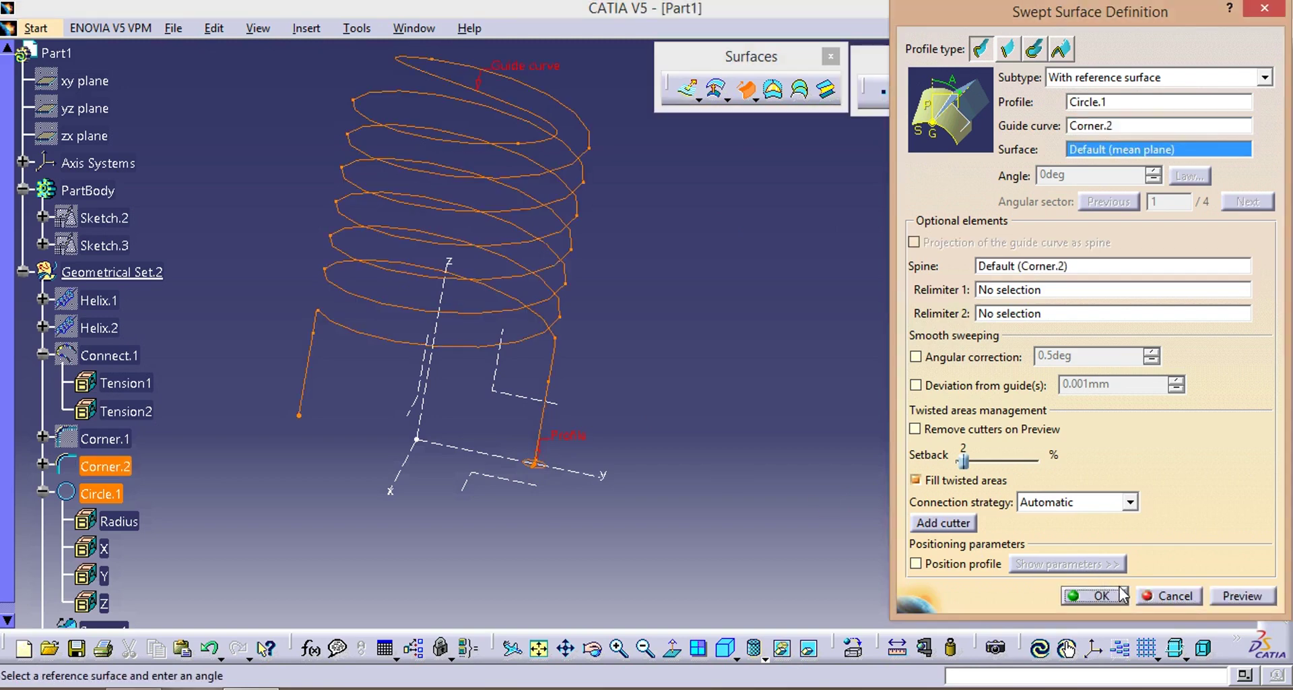
{"action": "left_click", "coordinate": [1237, 597]}
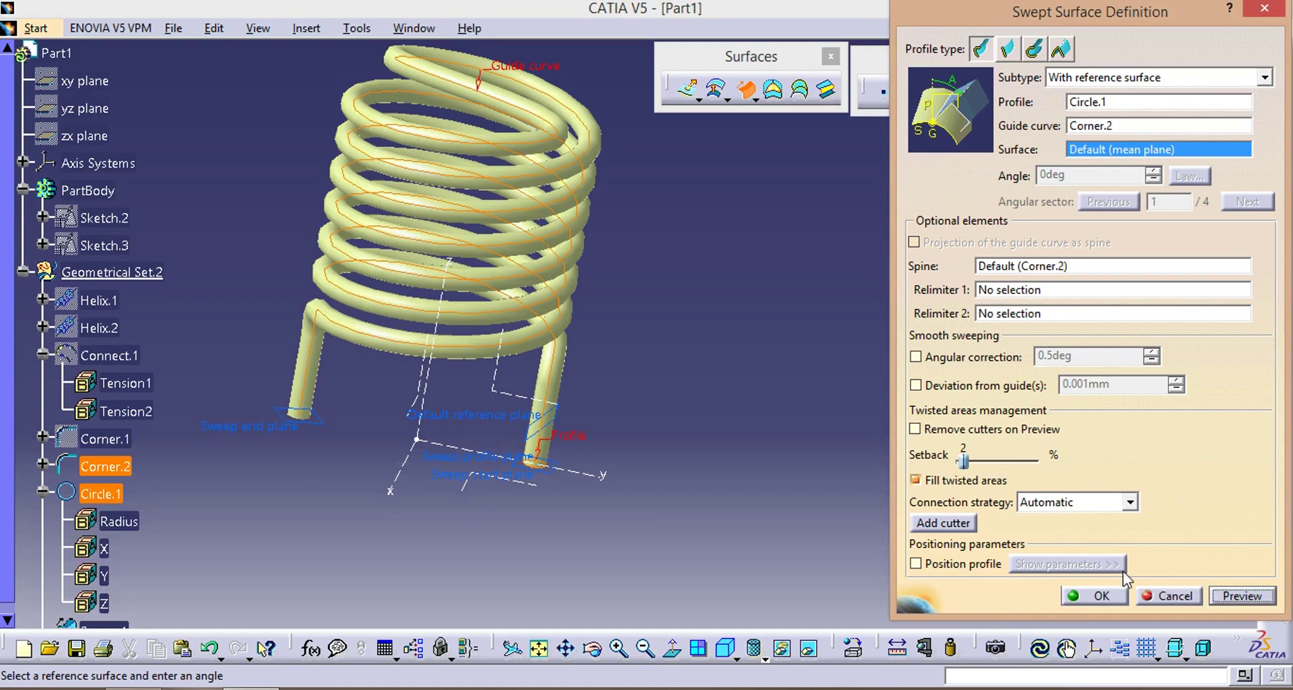
{"action": "left_click", "coordinate": [1100, 595]}
{"action": "middle_click_drag", "start_coordinate": [756, 354], "coordinate": [889, 338]}
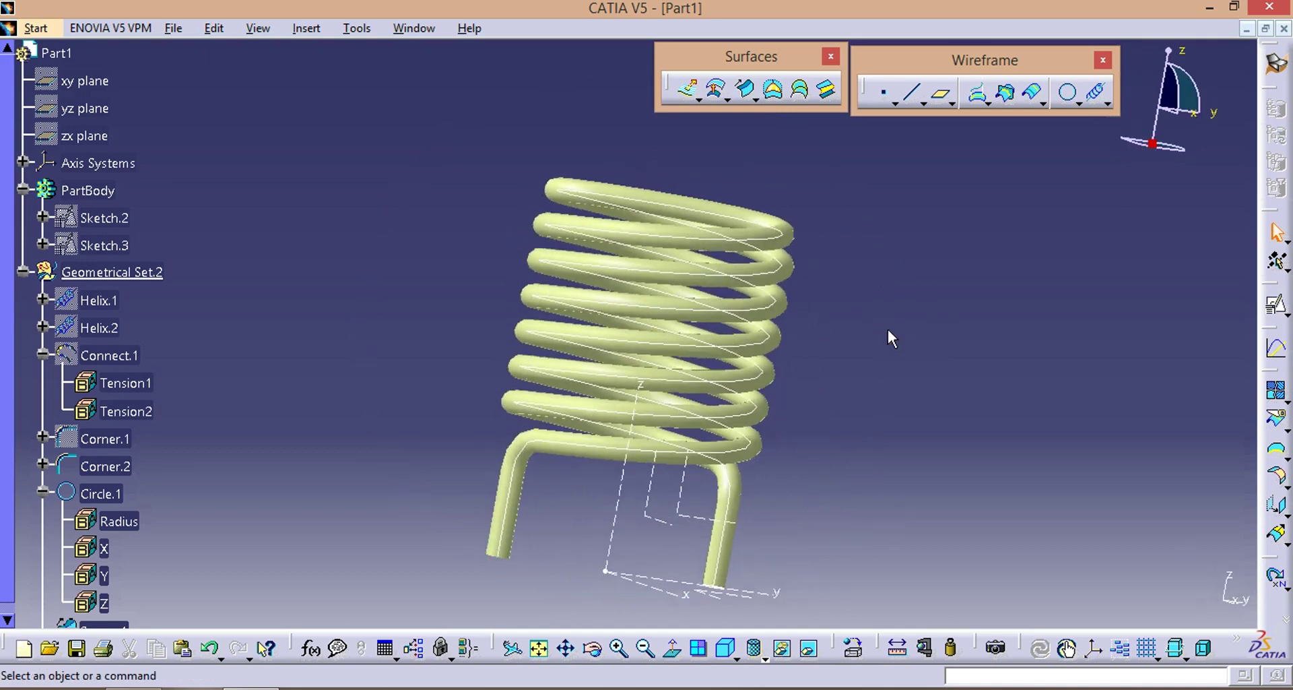
Hide the guide curve Corner.2 inside the swept coil surface.
{"action": "left_click", "coordinate": [697, 241]}
{"action": "right_click", "coordinate": [702, 239]}
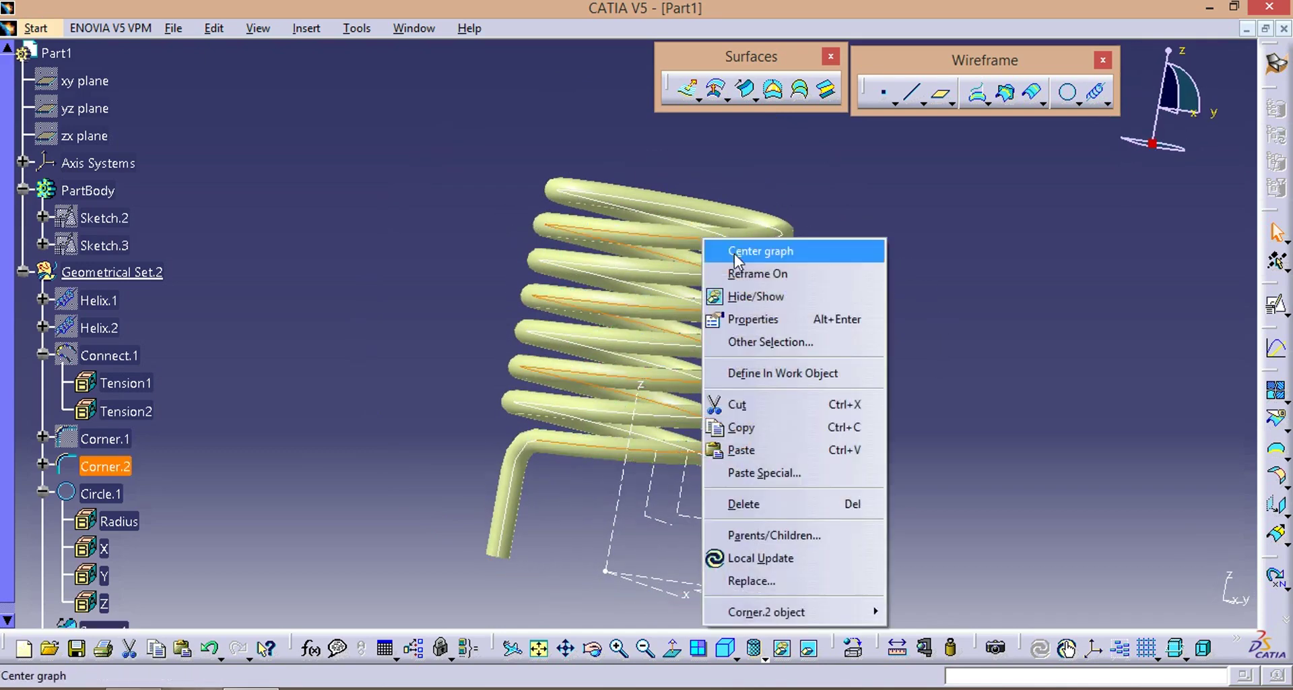
{"action": "left_click", "coordinate": [755, 297]}
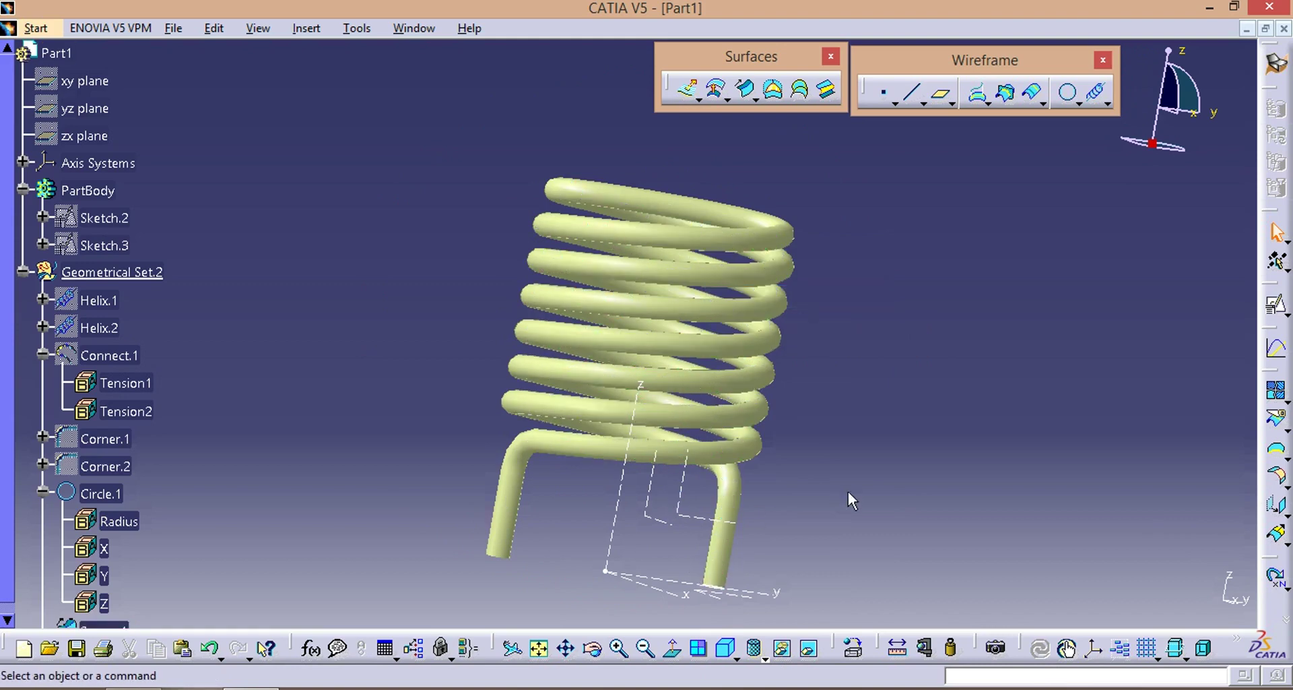
{"action": "middle_click_drag", "start_coordinate": [849, 498], "coordinate": [848, 418]}
{"action": "middle_click_drag", "start_coordinate": [738, 251], "coordinate": [918, 300]}
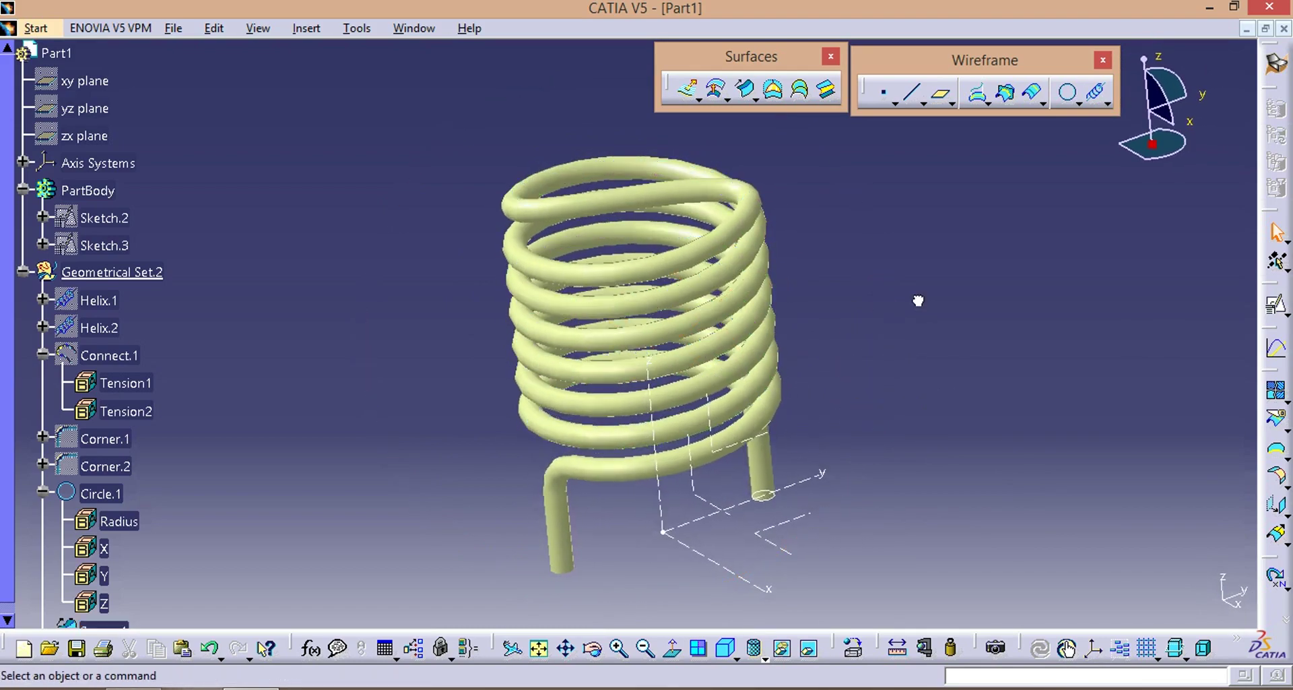
Delete Geometrical Set.2 together with Sketch.2 and Sketch.3, leaving only the axis system and an empty PartBody.
{"action": "left_click", "coordinate": [159, 277]}
{"action": "key", "text": "Delete"}
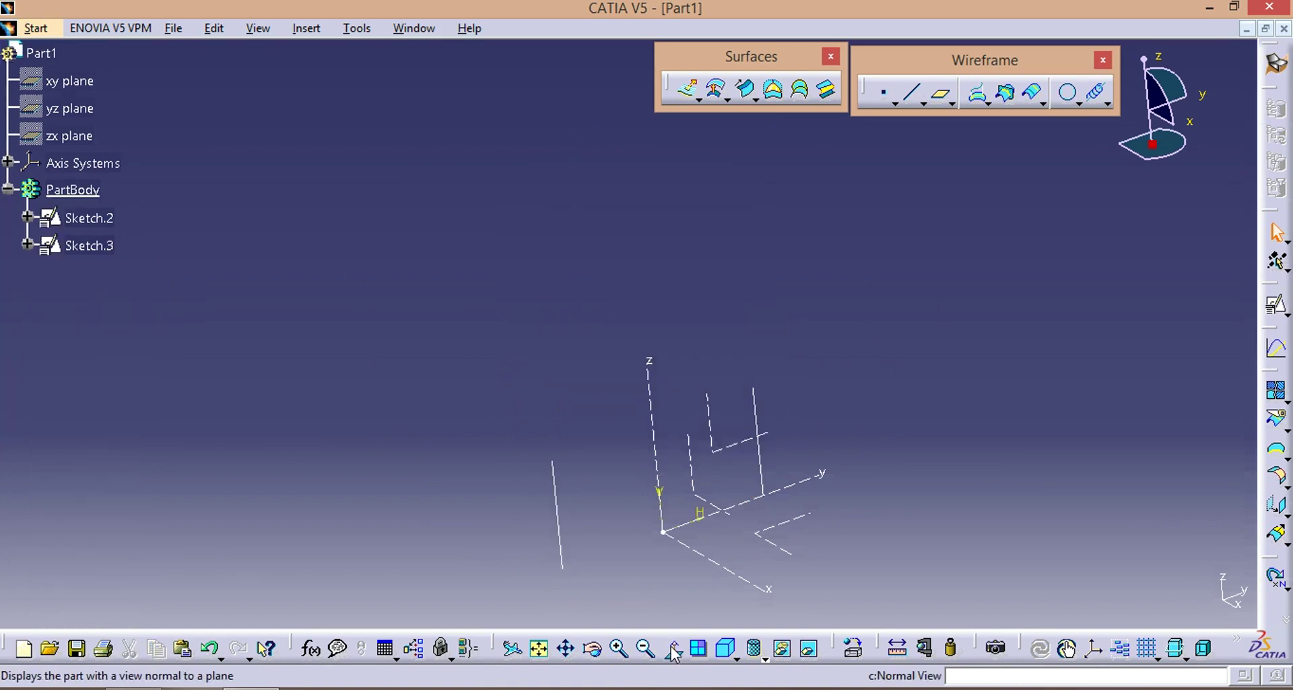
{"action": "left_click", "coordinate": [76, 216]}
{"action": "key", "text": "Delete"}
{"action": "left_click", "coordinate": [81, 216]}
{"action": "key", "text": "Delete"}
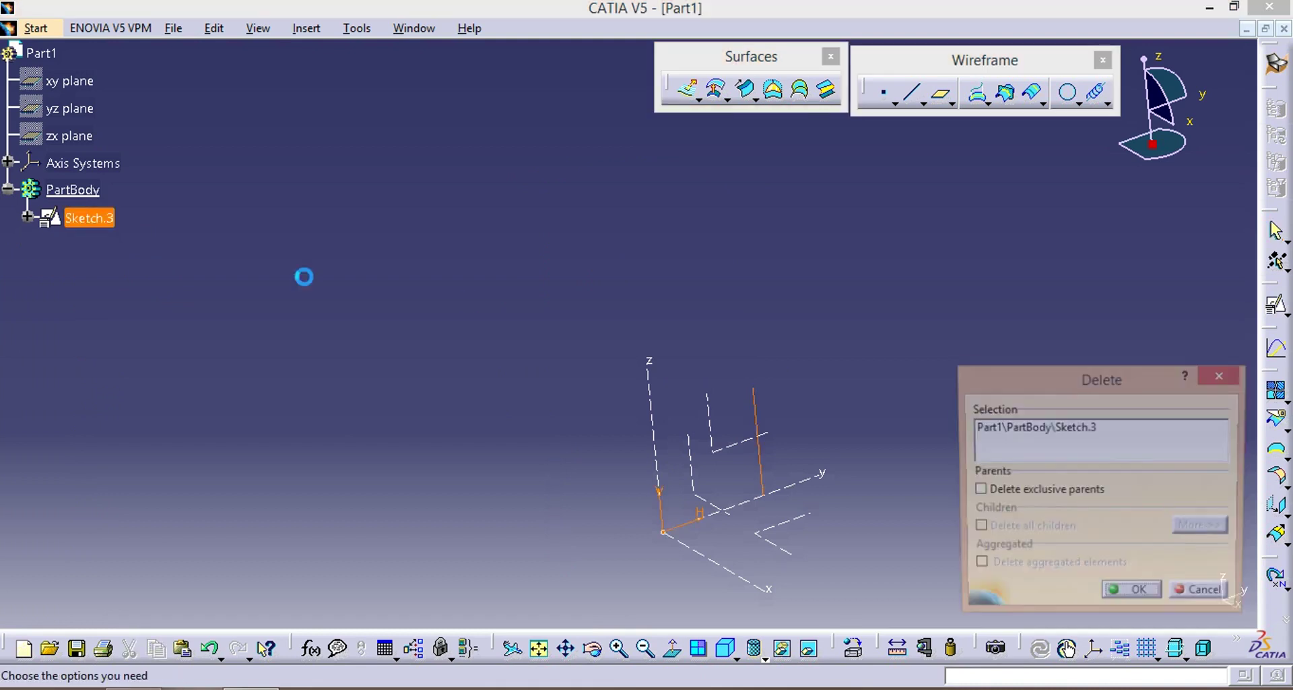
{"action": "left_click", "coordinate": [1127, 596]}
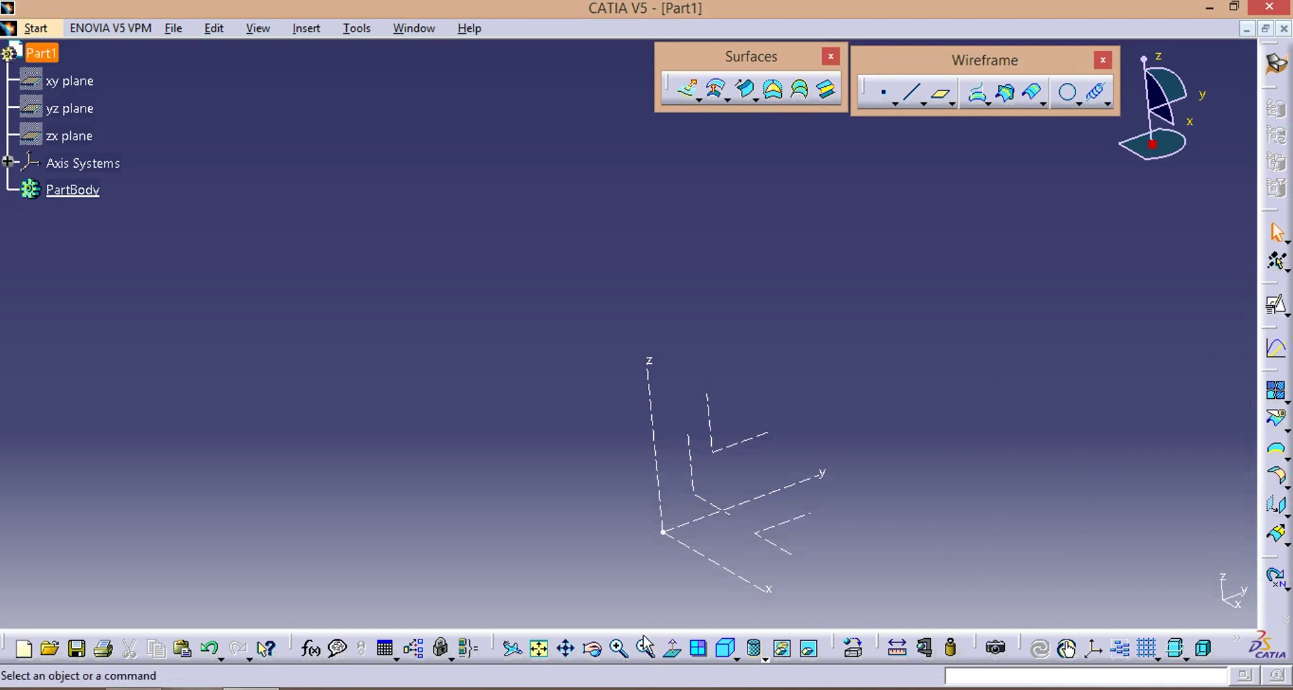
Create a coordinate point at X 45 mm, Y 0 mm, Z 0 mm in the isometric view.
{"action": "left_click", "coordinate": [725, 652]}
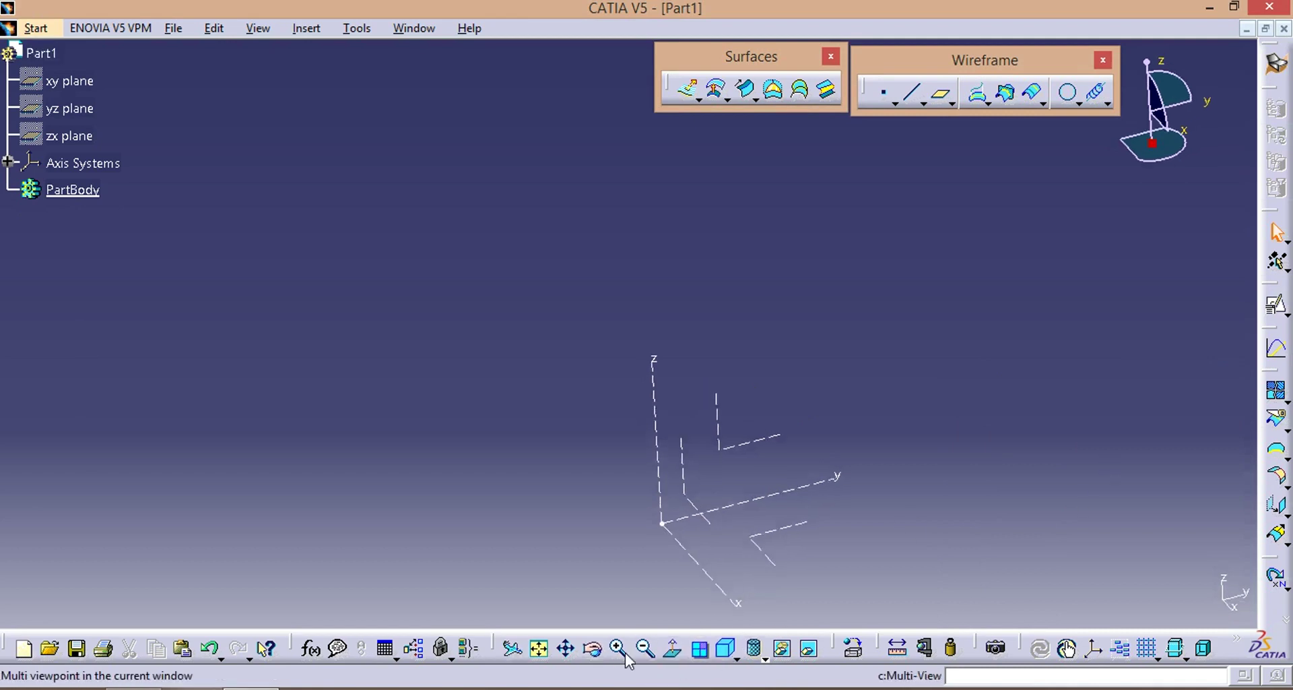
{"action": "left_click", "coordinate": [541, 650]}
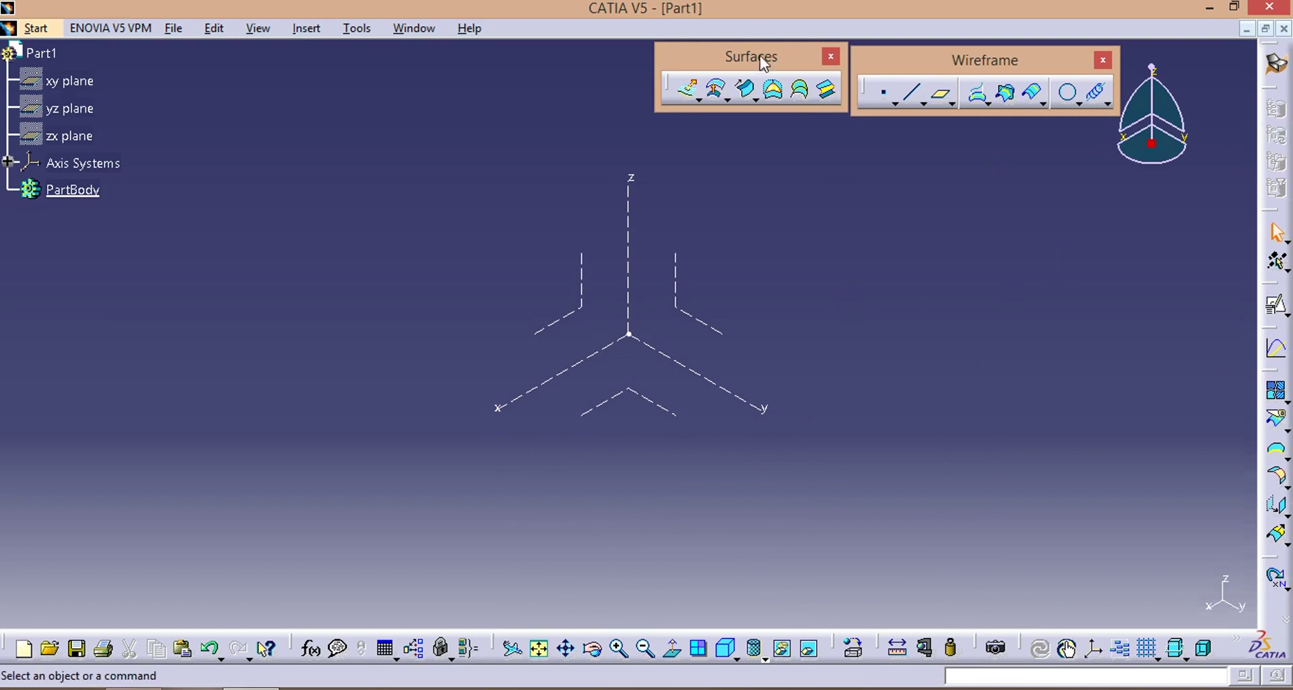
{"action": "left_click", "coordinate": [884, 94]}
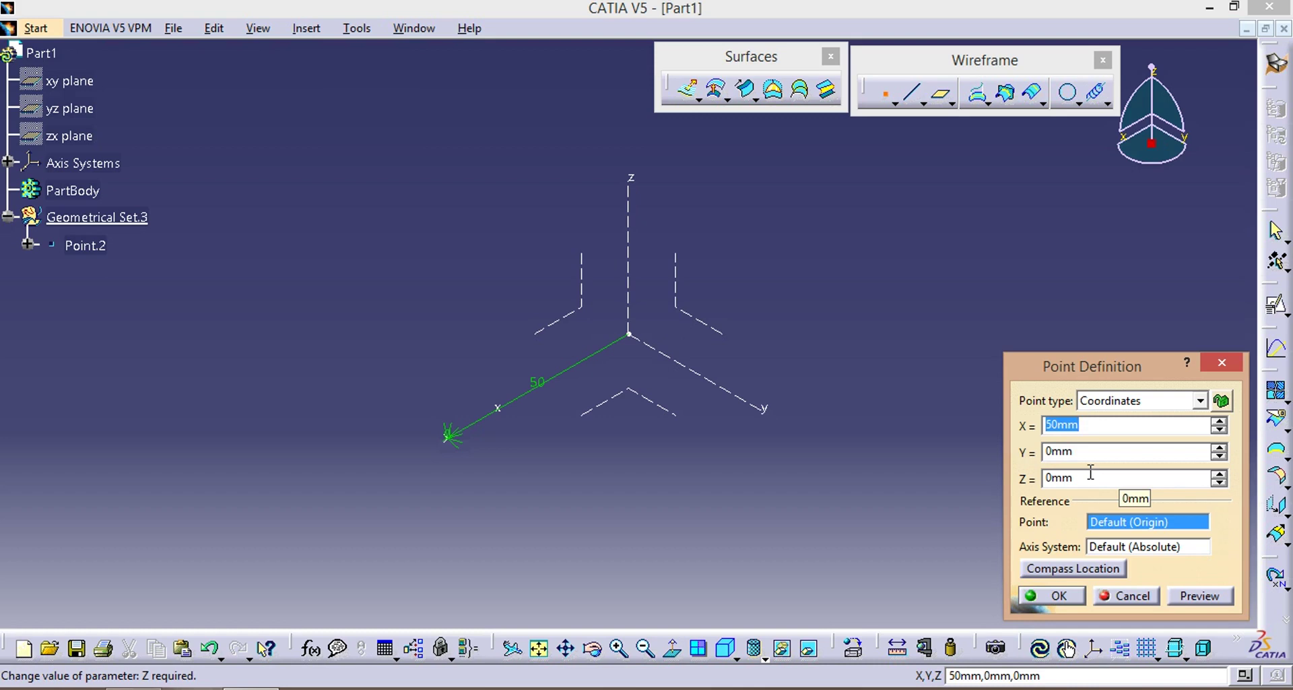
{"action": "type", "text": "45"}
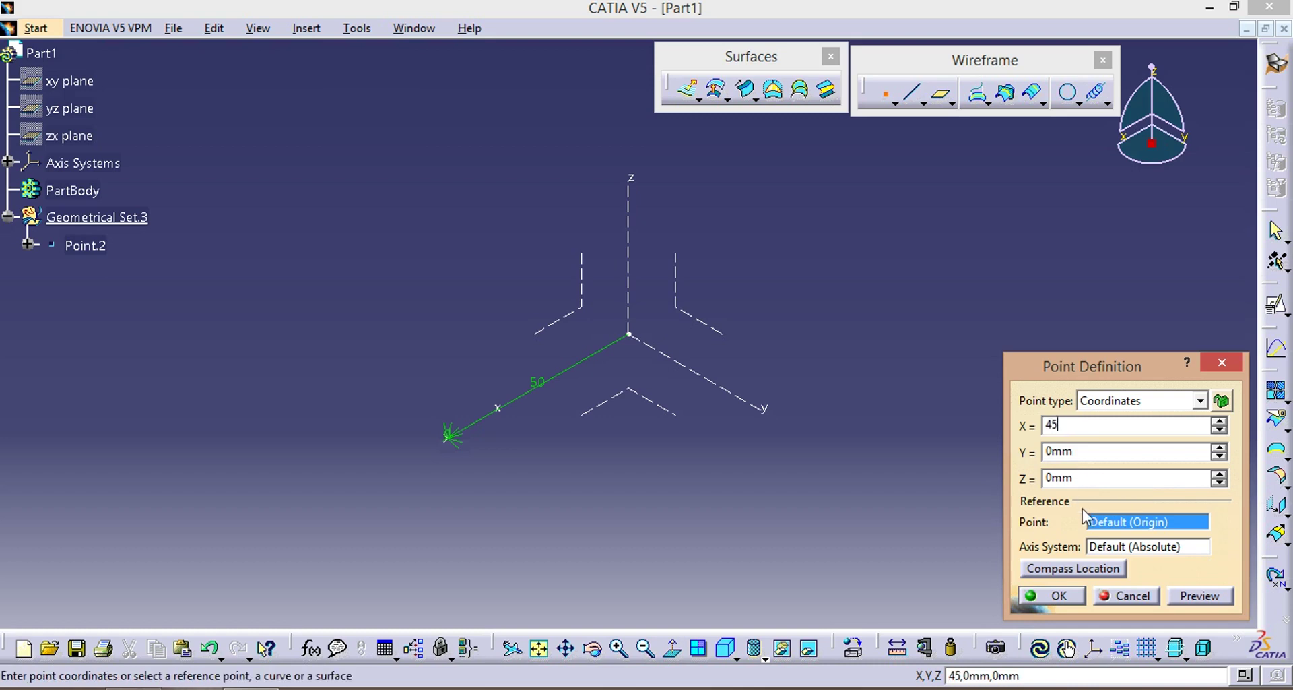
{"action": "left_click", "coordinate": [1054, 596]}
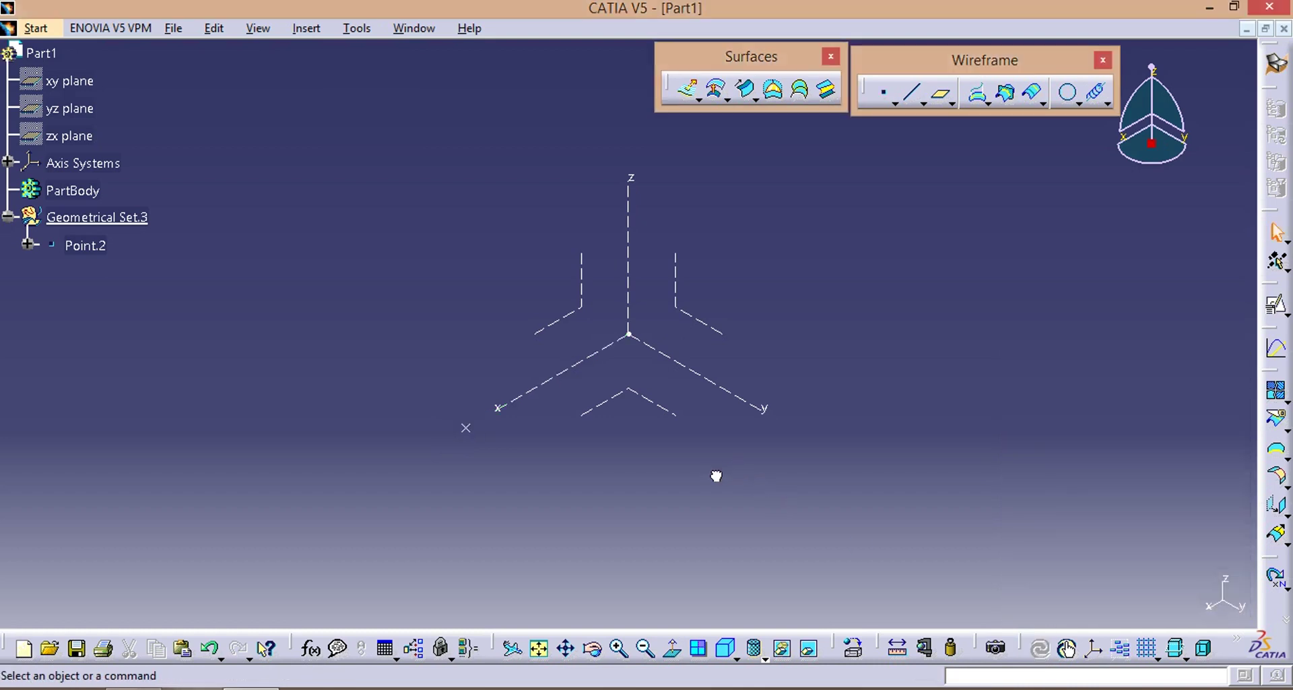
Create a point on the Z axis at a length of 25 mm from the origin.
{"action": "left_click", "coordinate": [889, 100]}
{"action": "left_click", "coordinate": [633, 231]}
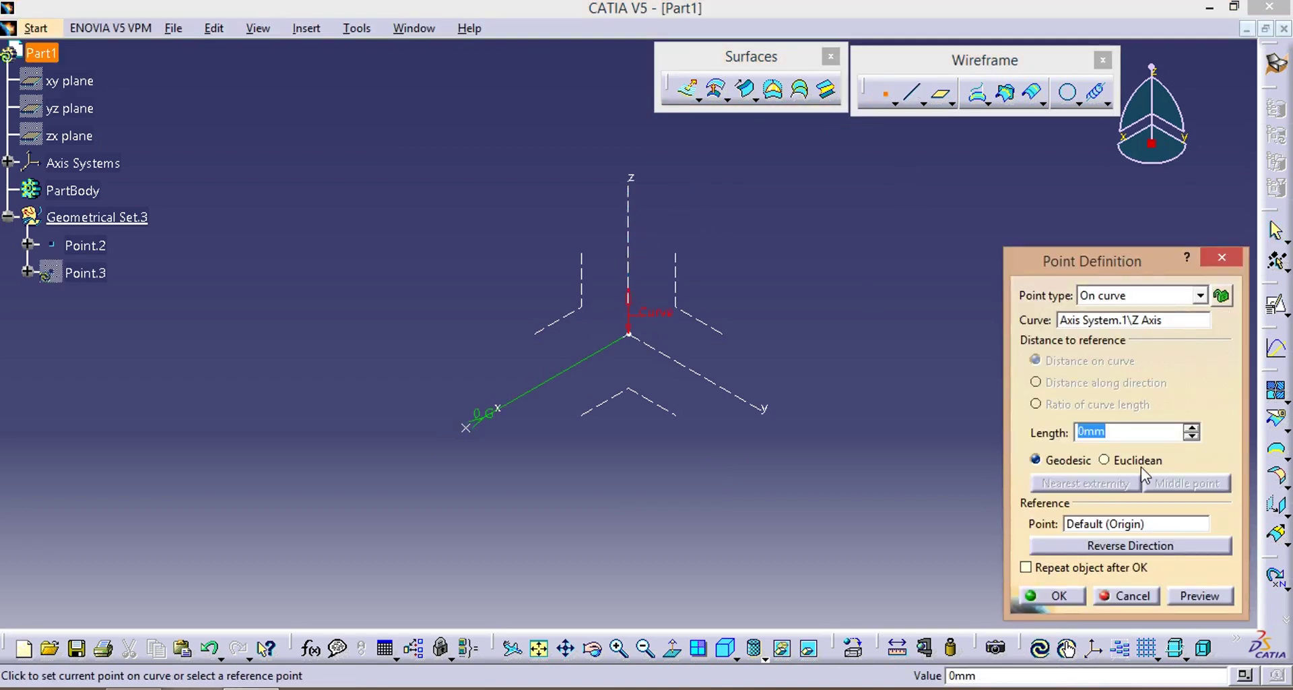
{"action": "left_click", "coordinate": [881, 422]}
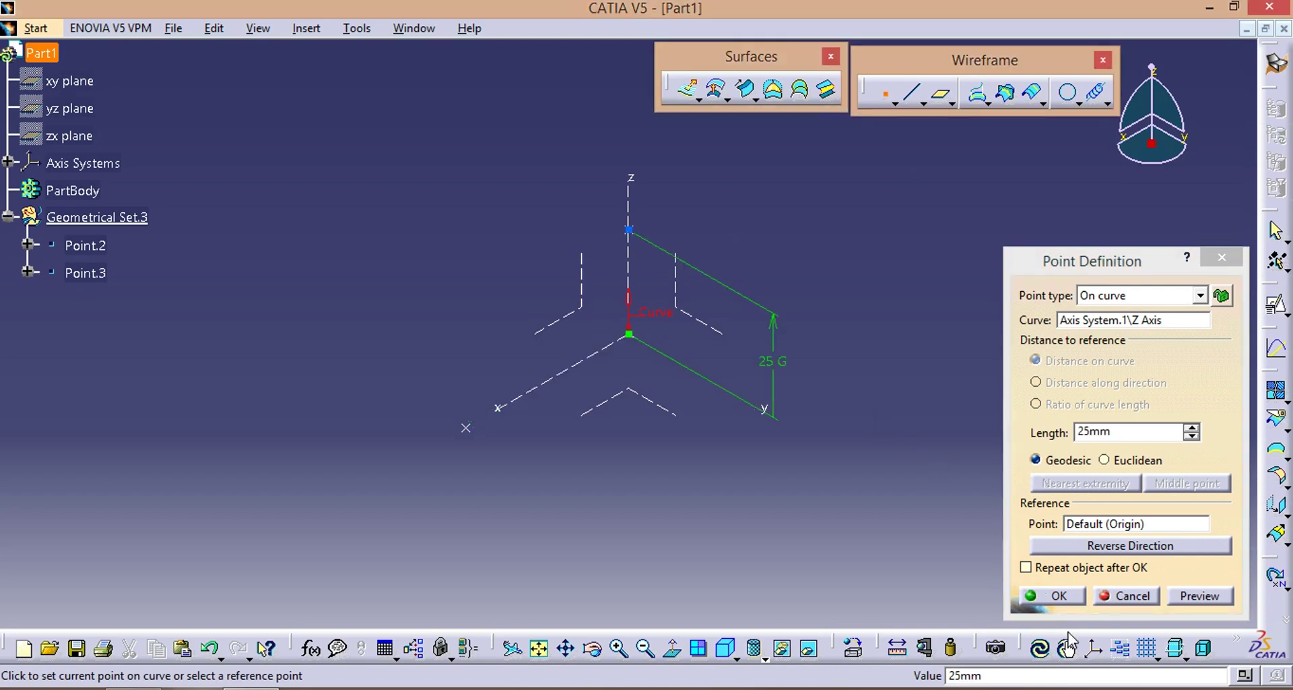
{"action": "left_click", "coordinate": [1056, 596]}
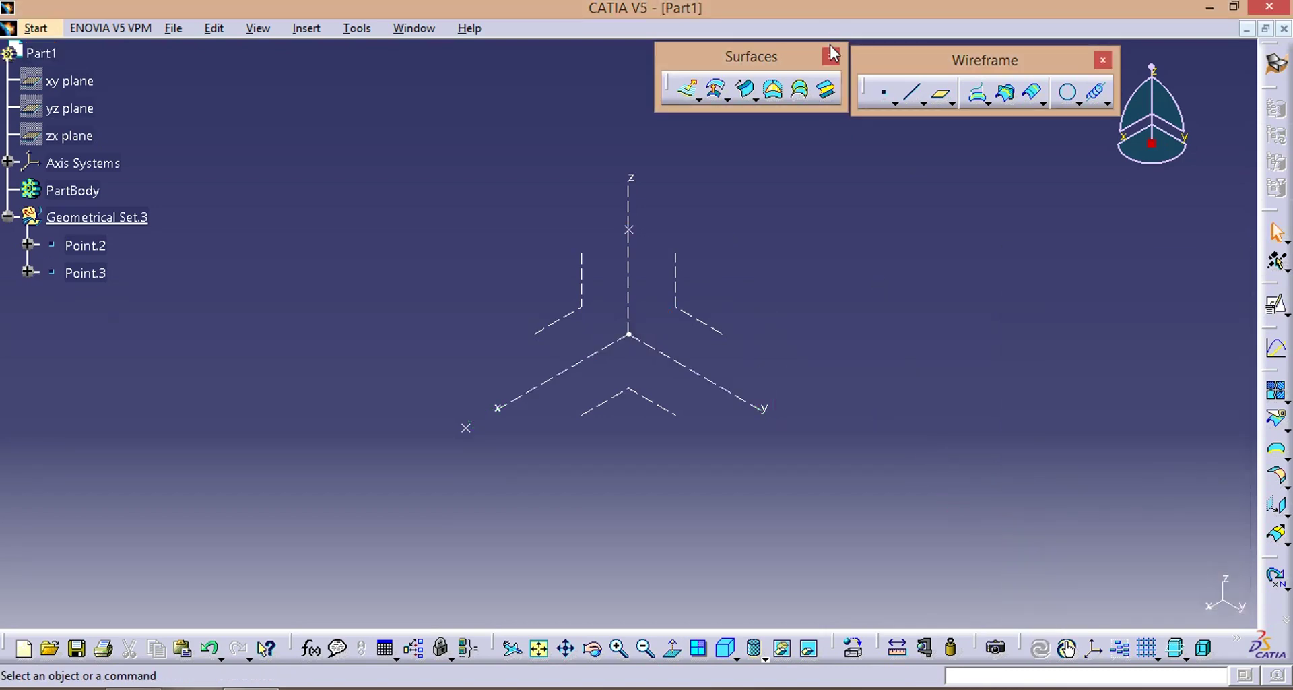
Create a point on the X axis at a length of -150 mm from the origin.
{"action": "left_click", "coordinate": [883, 93]}
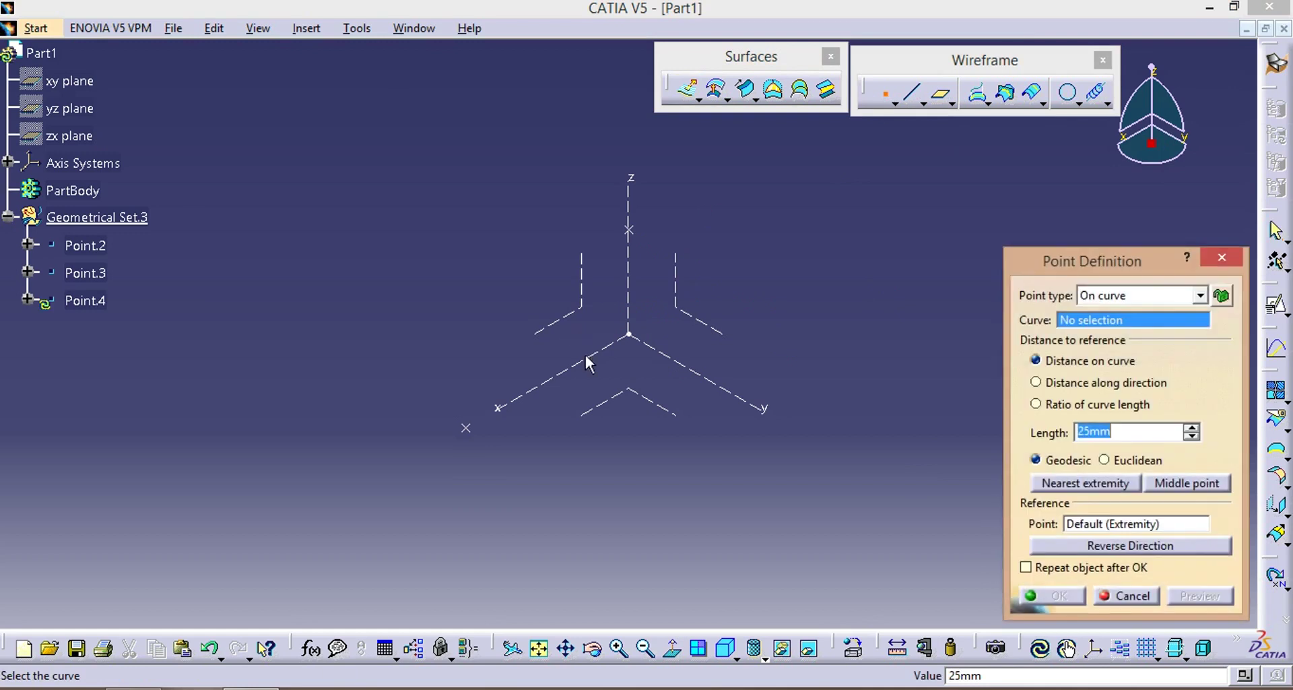
{"action": "left_click", "coordinate": [596, 364]}
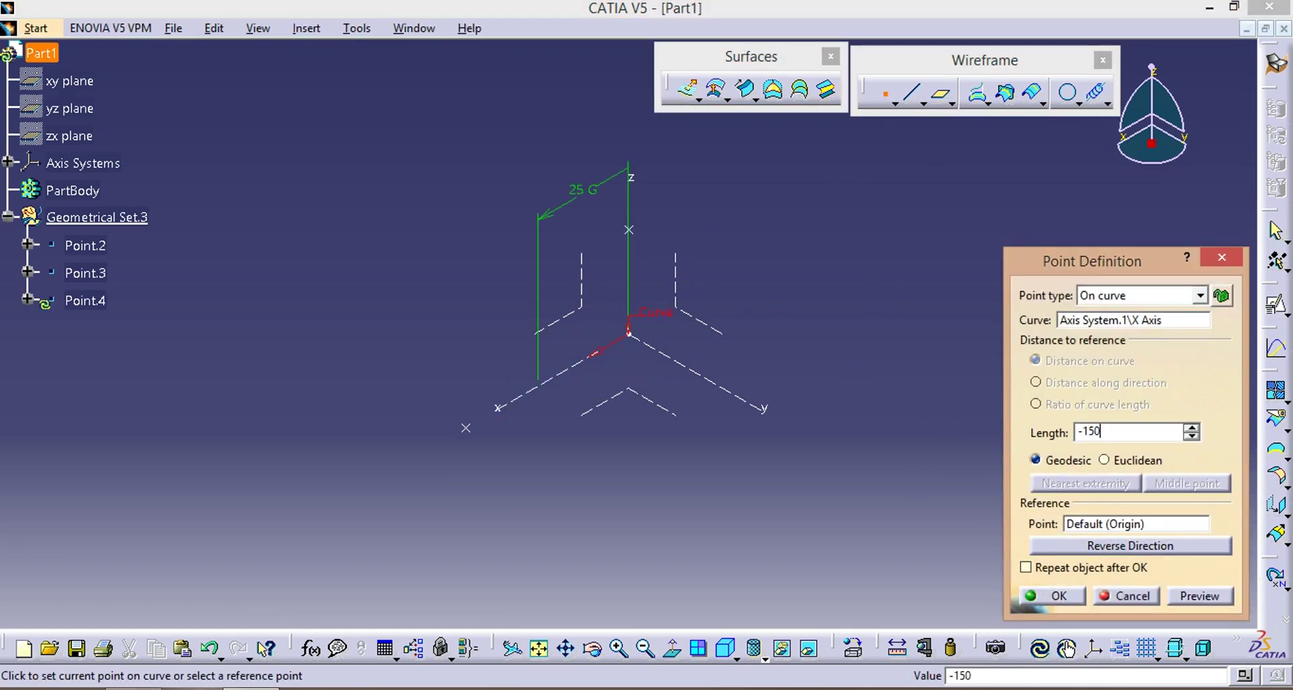
{"action": "key", "text": "Return"}
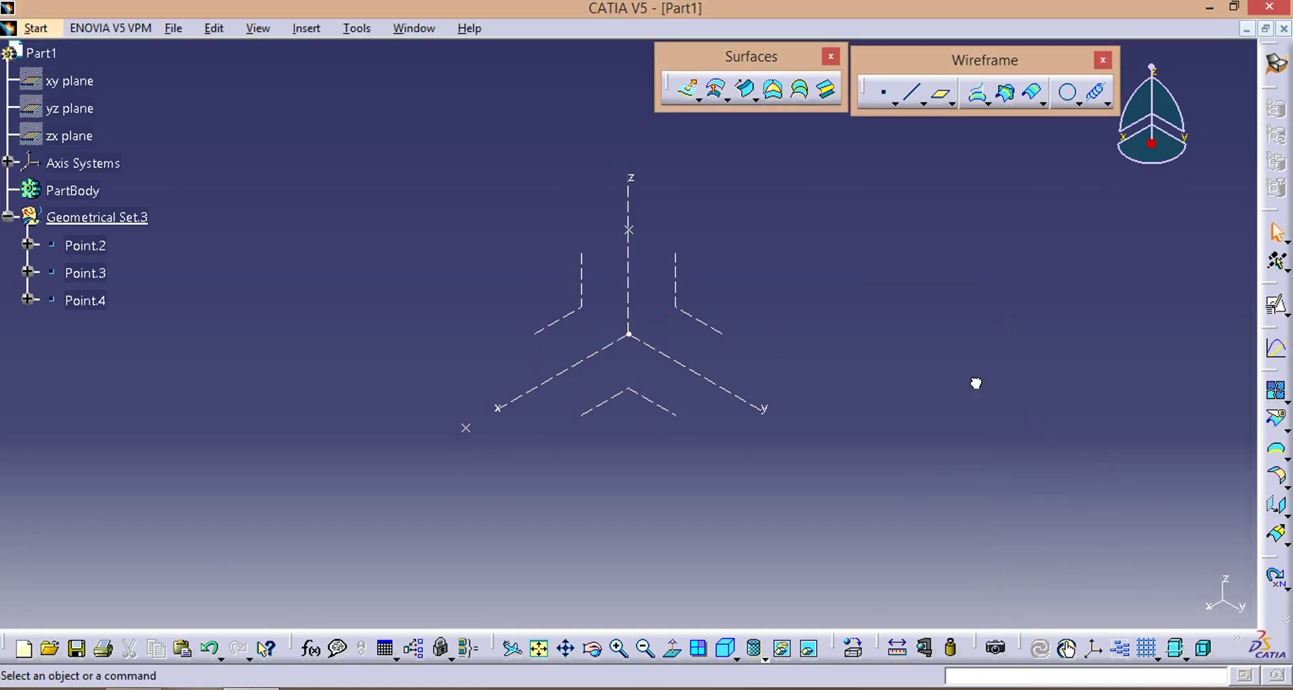
{"action": "left_click", "coordinate": [539, 648]}
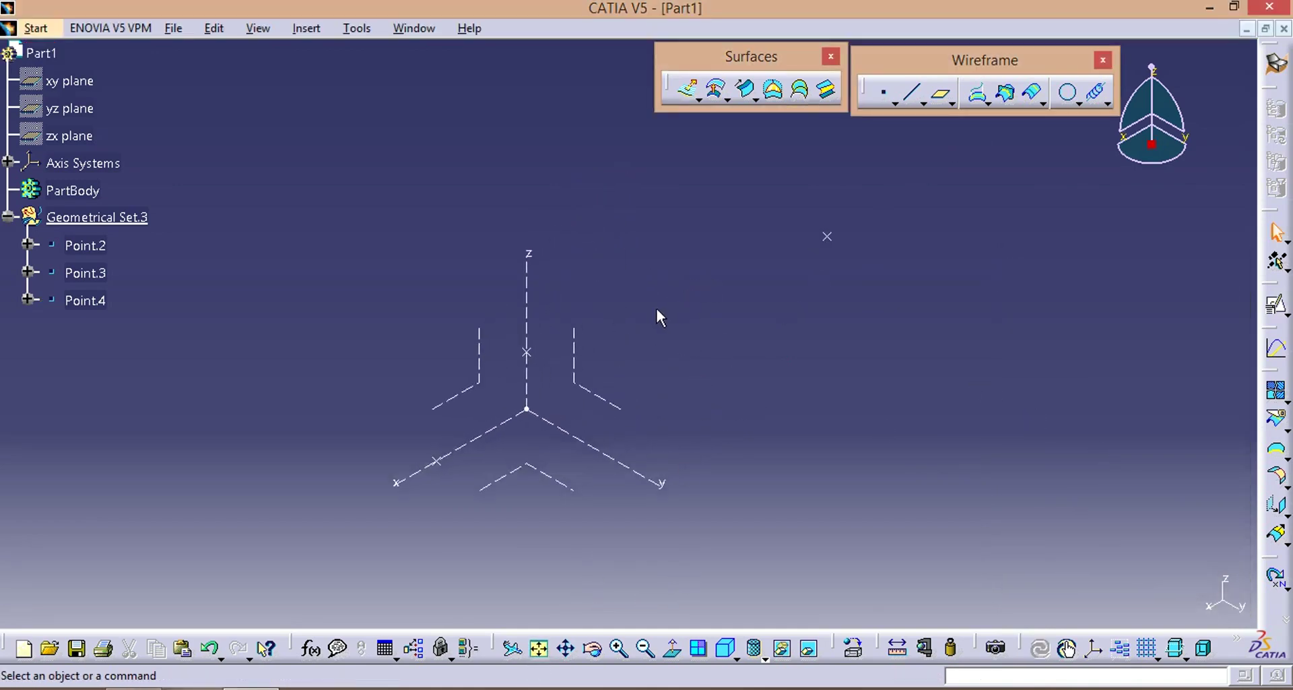
Undock the Operations toolbar and place it beside the Surfaces toolbar.
{"action": "middle_click_drag", "start_coordinate": [657, 310], "coordinate": [583, 231]}
{"action": "middle_click_drag", "start_coordinate": [779, 288], "coordinate": [736, 166]}
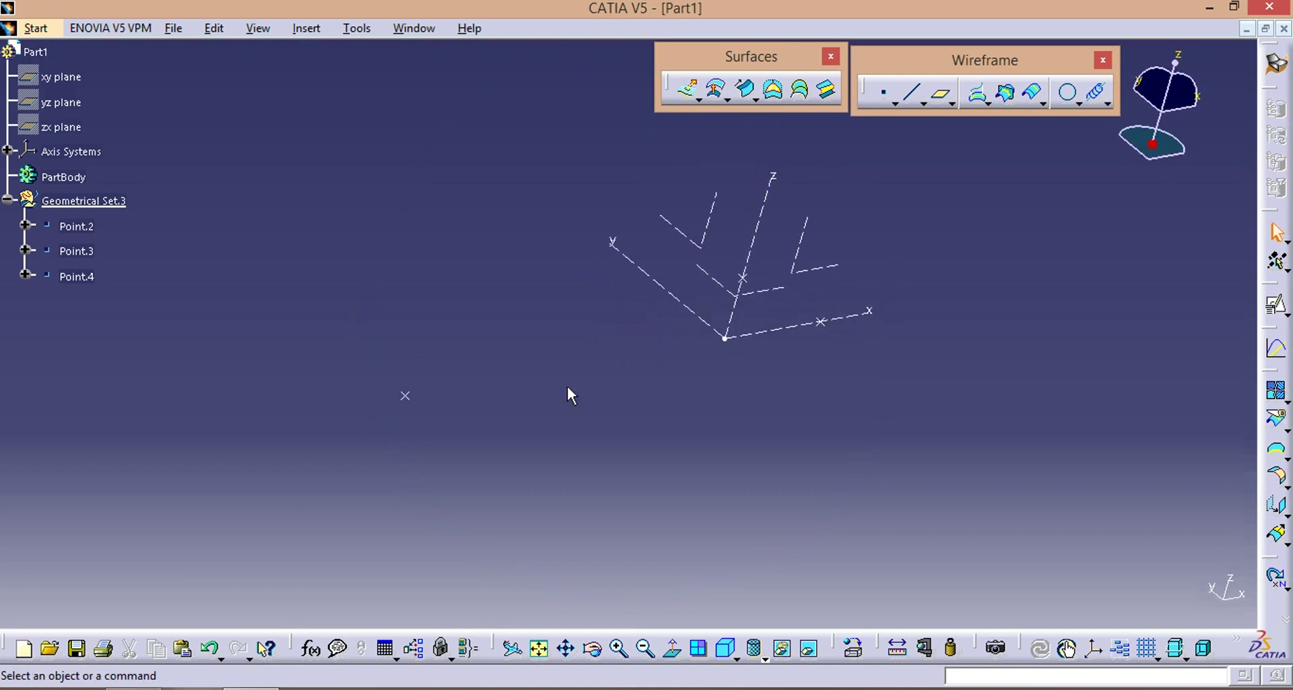
{"action": "middle_click_drag", "start_coordinate": [586, 361], "coordinate": [550, 376]}
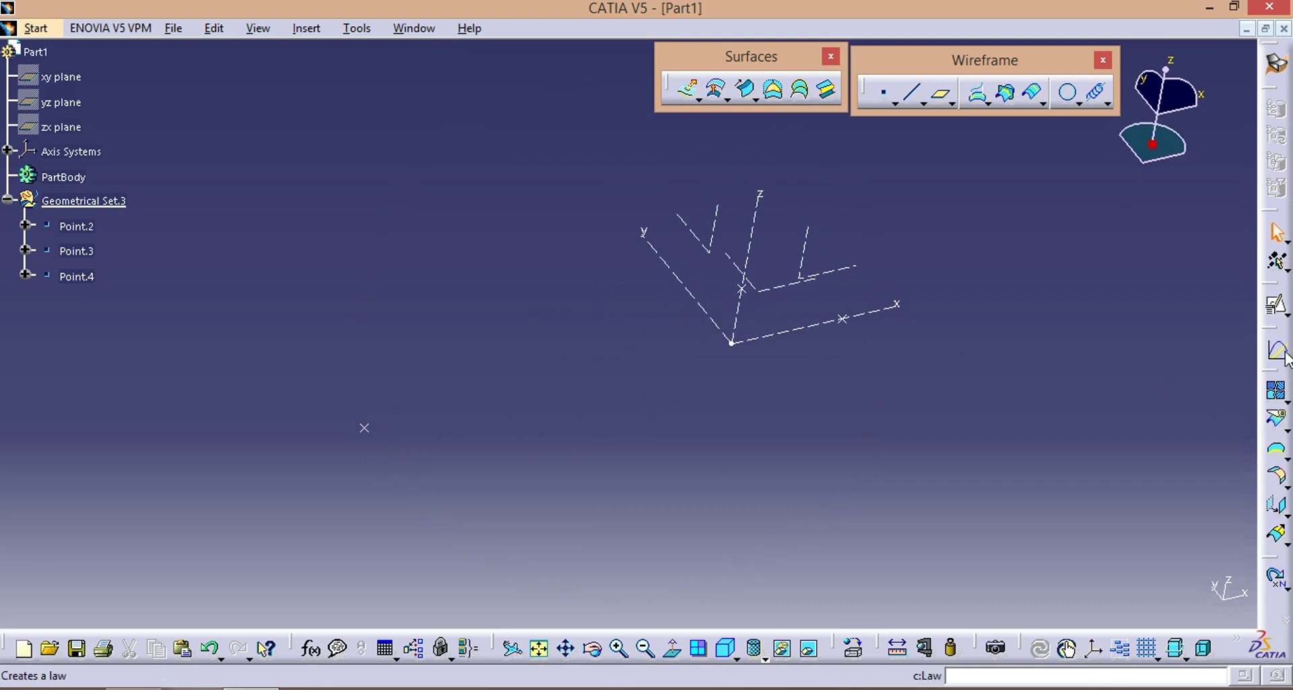
{"action": "left_click_drag", "start_coordinate": [1273, 382], "coordinate": [457, 74]}
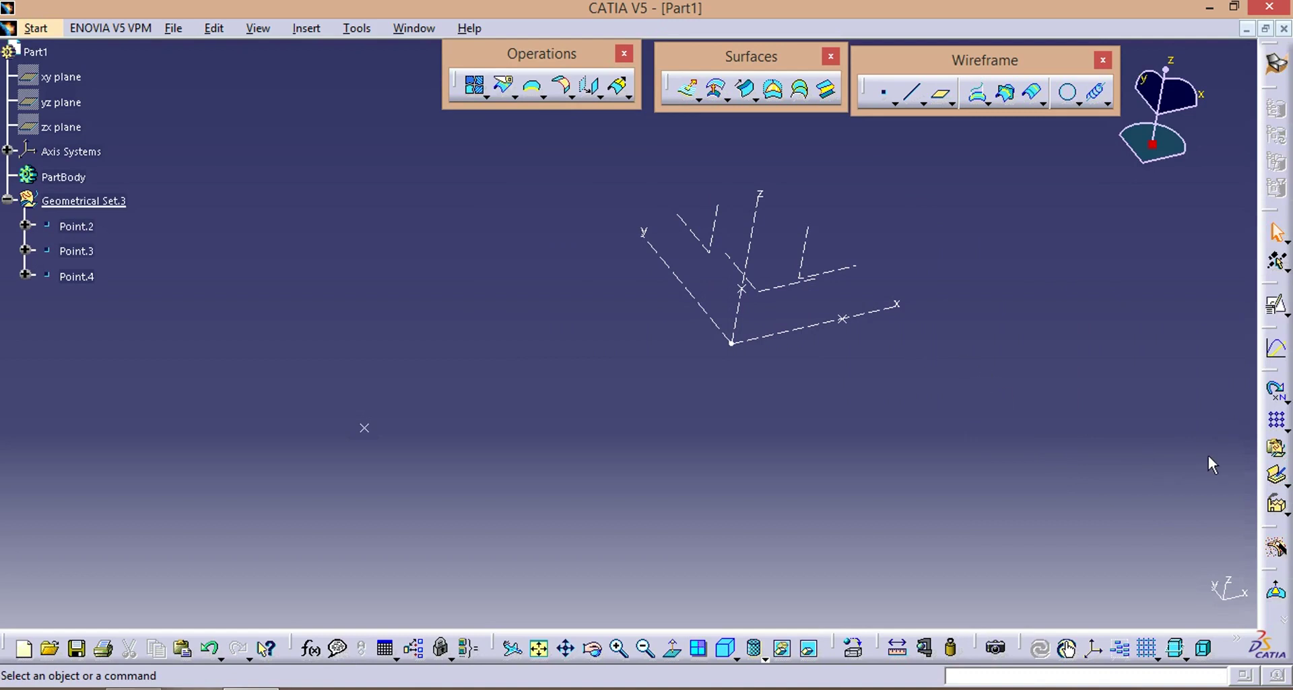
Pattern the 45 mm X-axis point around the Z axis as a complete crown with 5 instances.
{"action": "left_click", "coordinate": [1284, 433]}
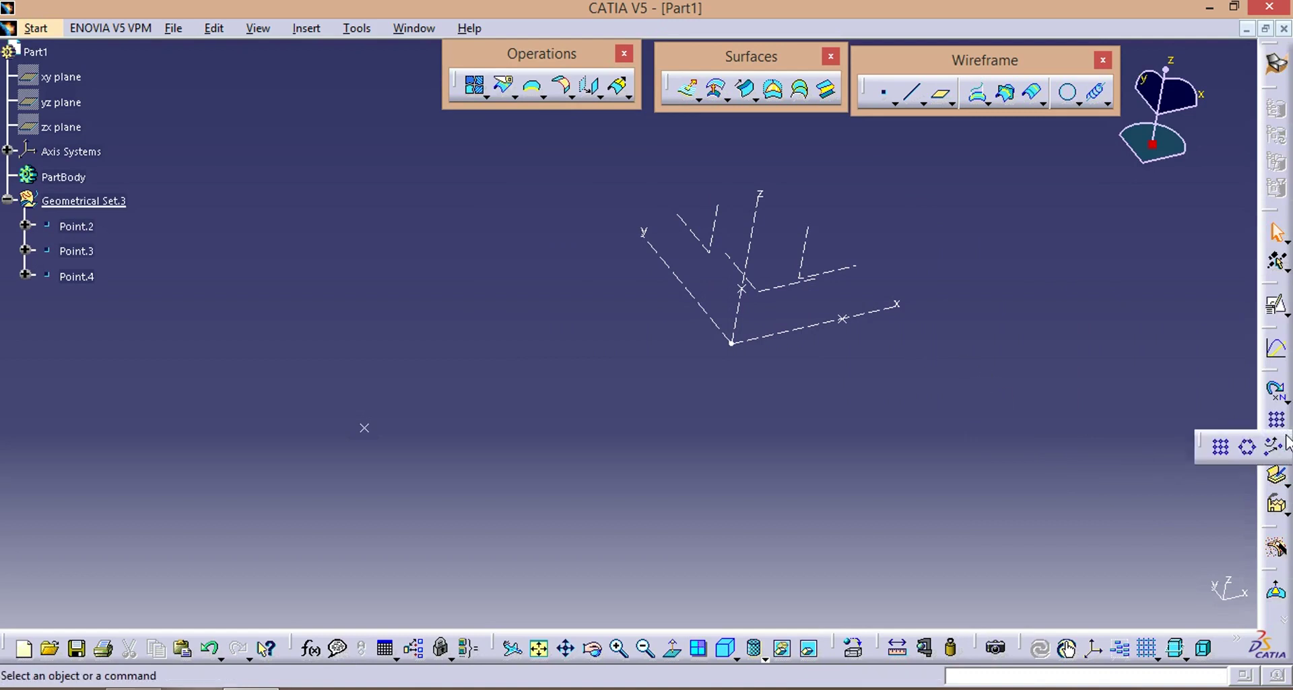
{"action": "left_click", "coordinate": [1249, 449]}
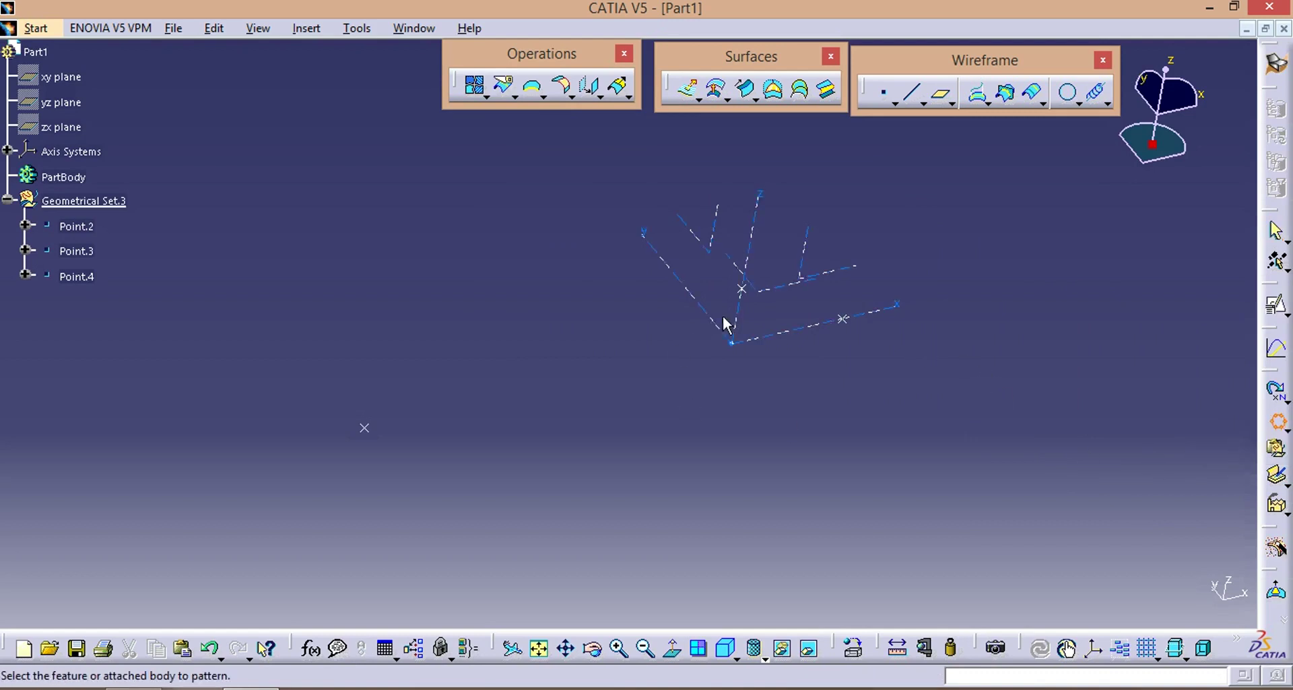
{"action": "left_click", "coordinate": [843, 321]}
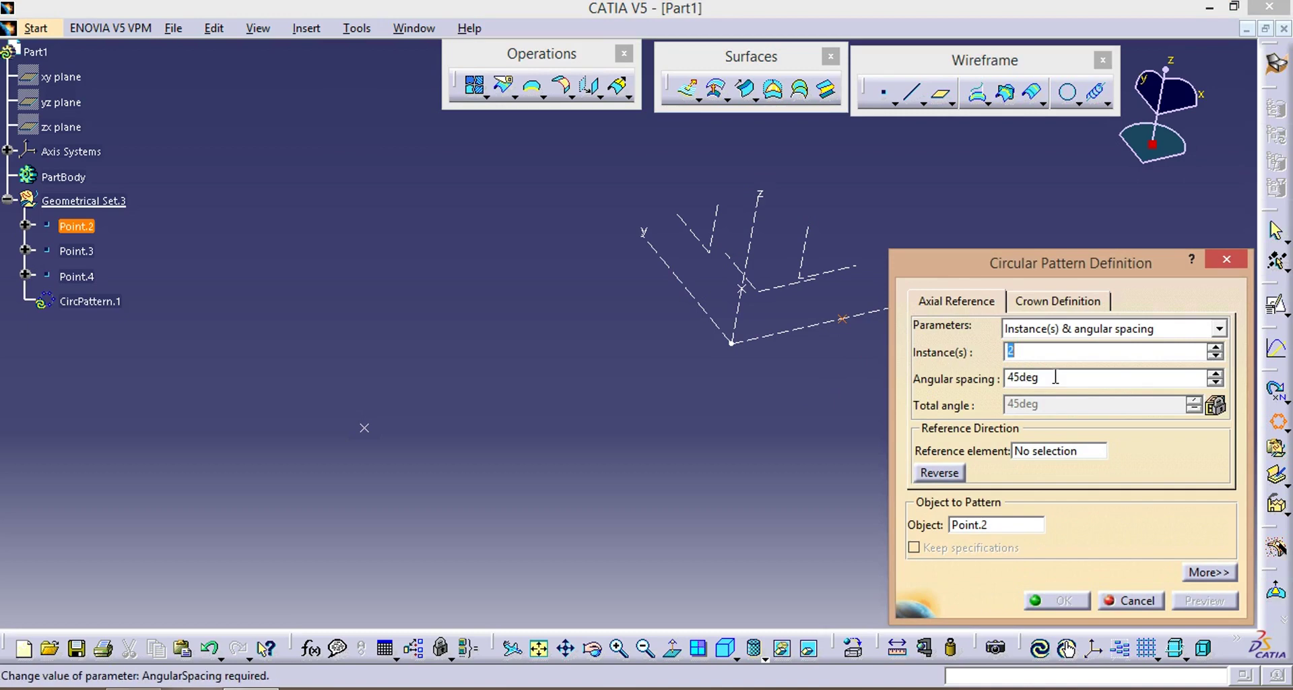
{"action": "type", "text": "5"}
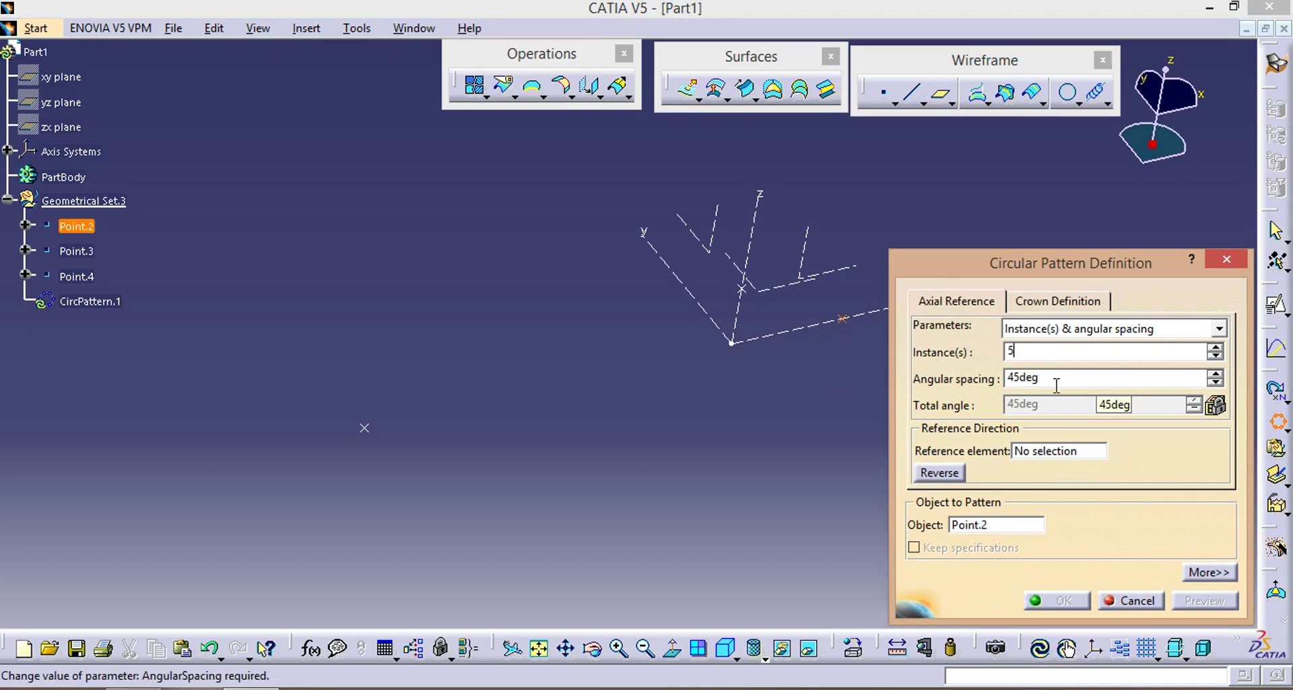
{"action": "left_click", "coordinate": [1115, 330]}
{"action": "left_click", "coordinate": [1065, 394]}
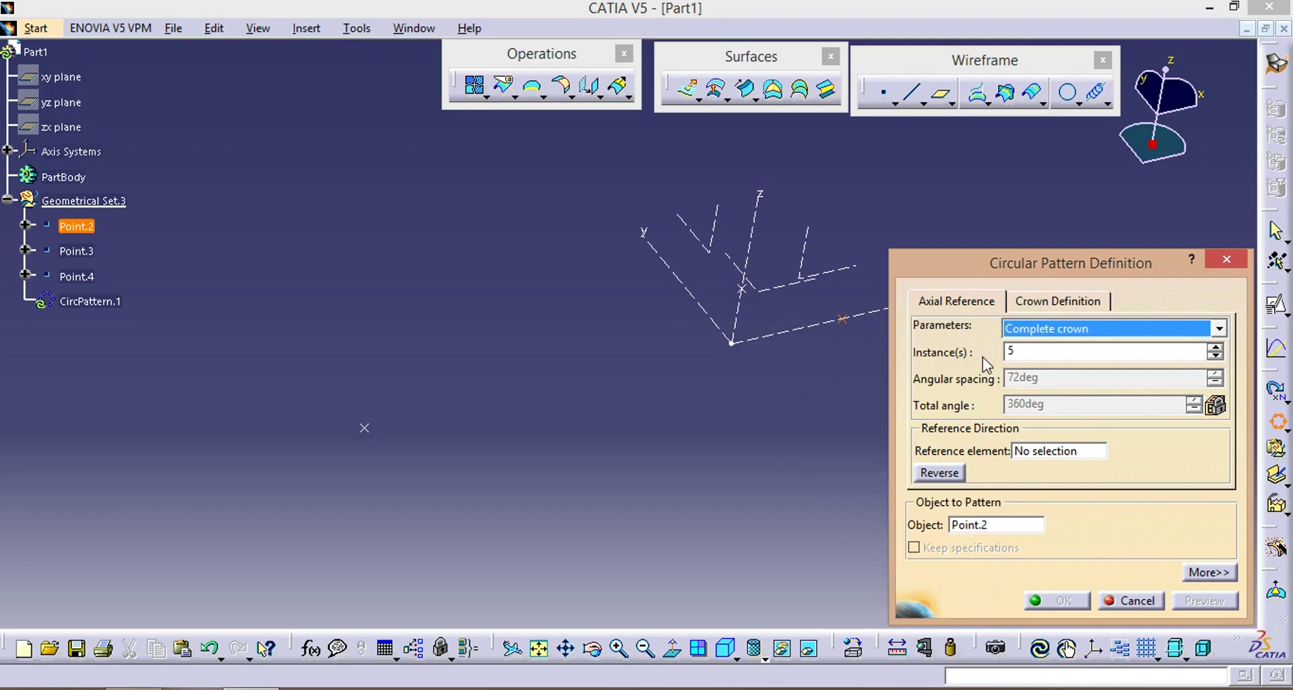
{"action": "left_click", "coordinate": [1037, 456]}
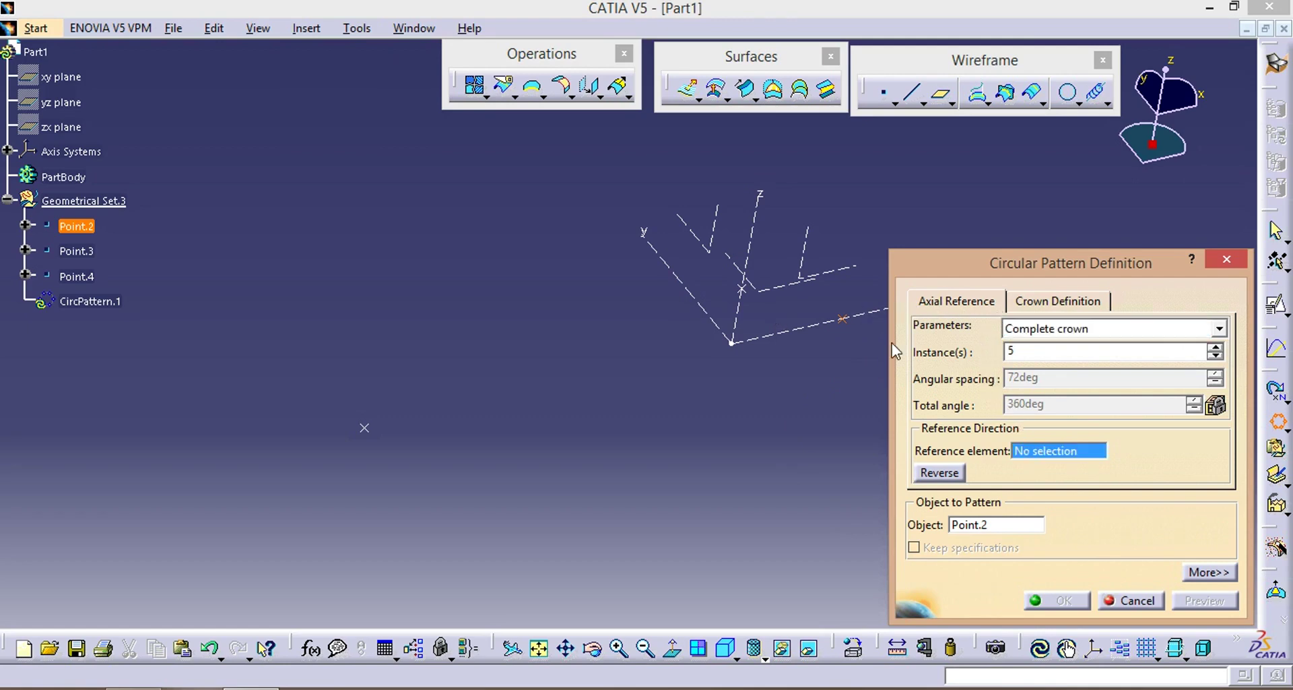
{"action": "left_click", "coordinate": [759, 228]}
{"action": "left_click", "coordinate": [1057, 600]}
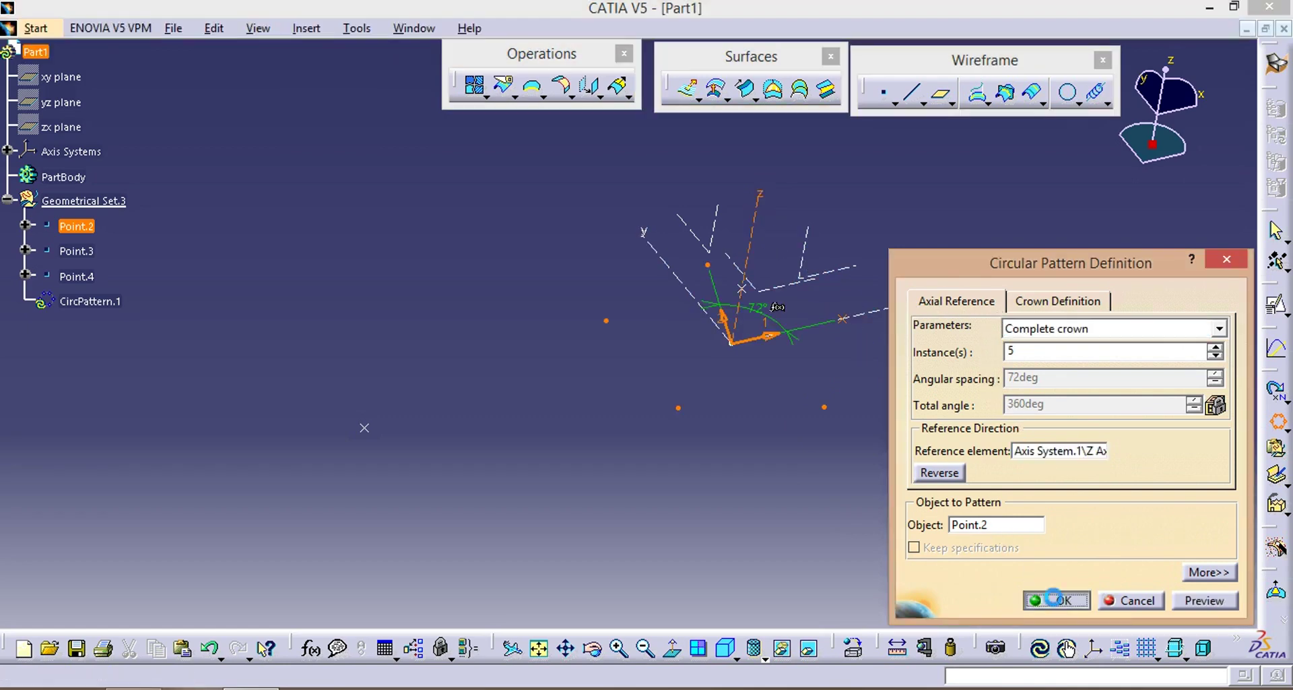
Create a point-to-point line from the Z-axis point to the -150 mm X-axis point.
{"action": "mouse_move", "coordinate": [747, 453]}
{"action": "middle_mouse_down"}
{"action": "mouse_move", "coordinate": [803, 462]}
{"action": "mouse_move", "coordinate": [756, 473]}
{"action": "middle_mouse_up"}
{"action": "left_click", "coordinate": [912, 92]}
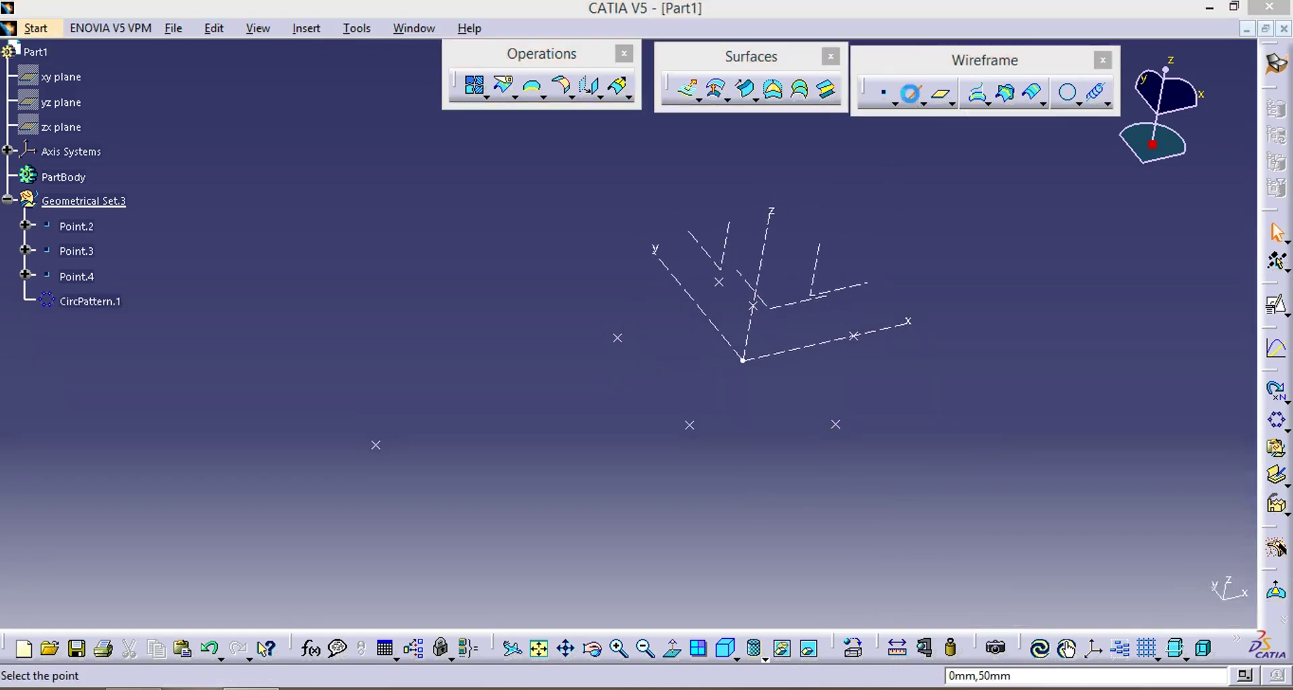
{"action": "left_click", "coordinate": [753, 305]}
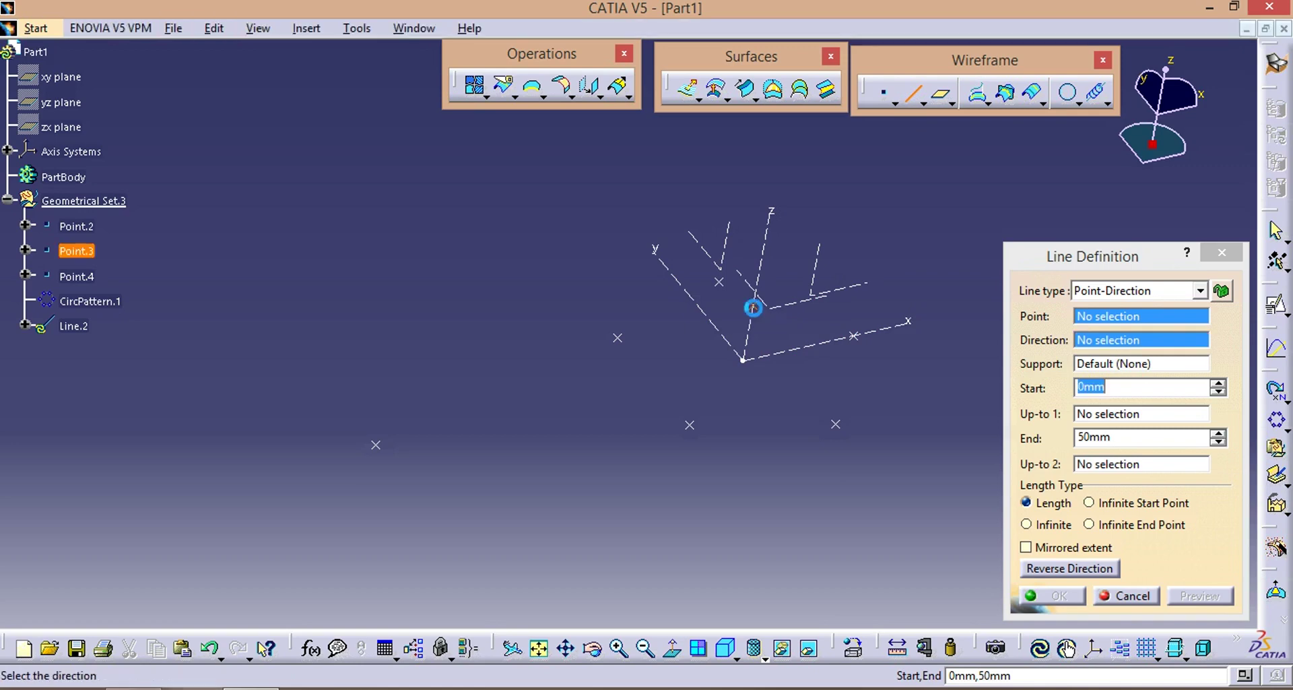
{"action": "left_click", "coordinate": [373, 444]}
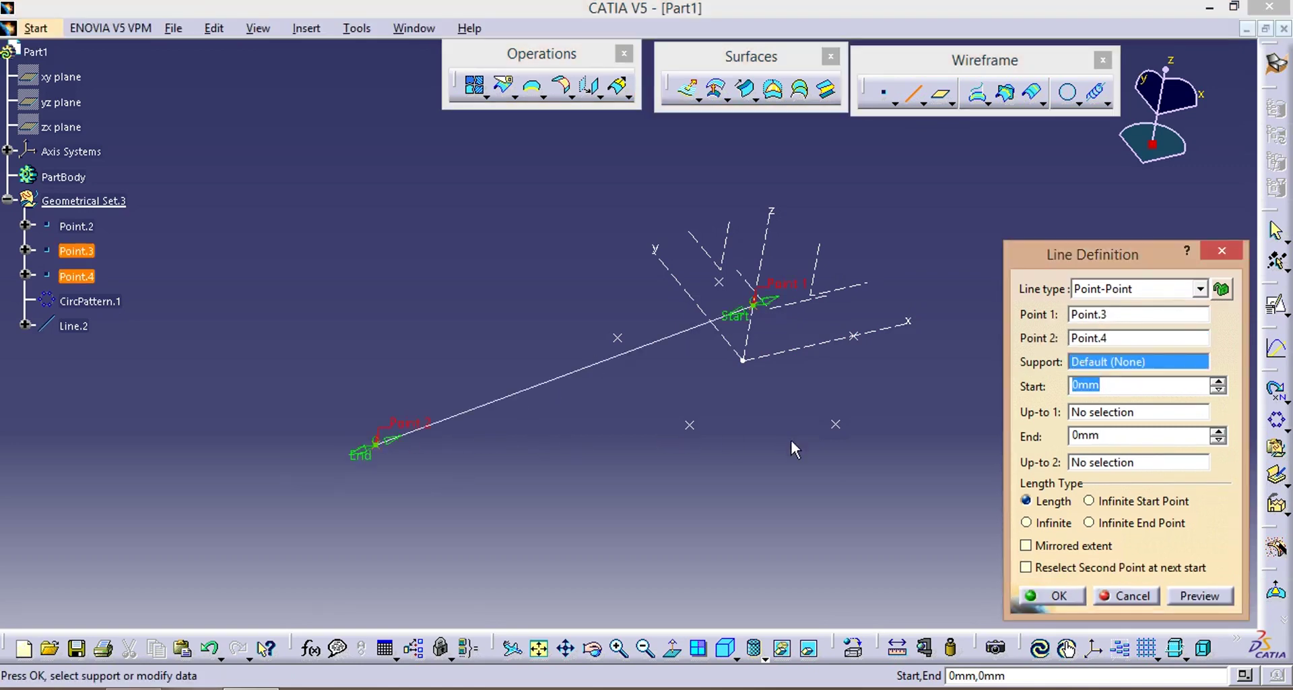
{"action": "left_click", "coordinate": [1053, 596]}
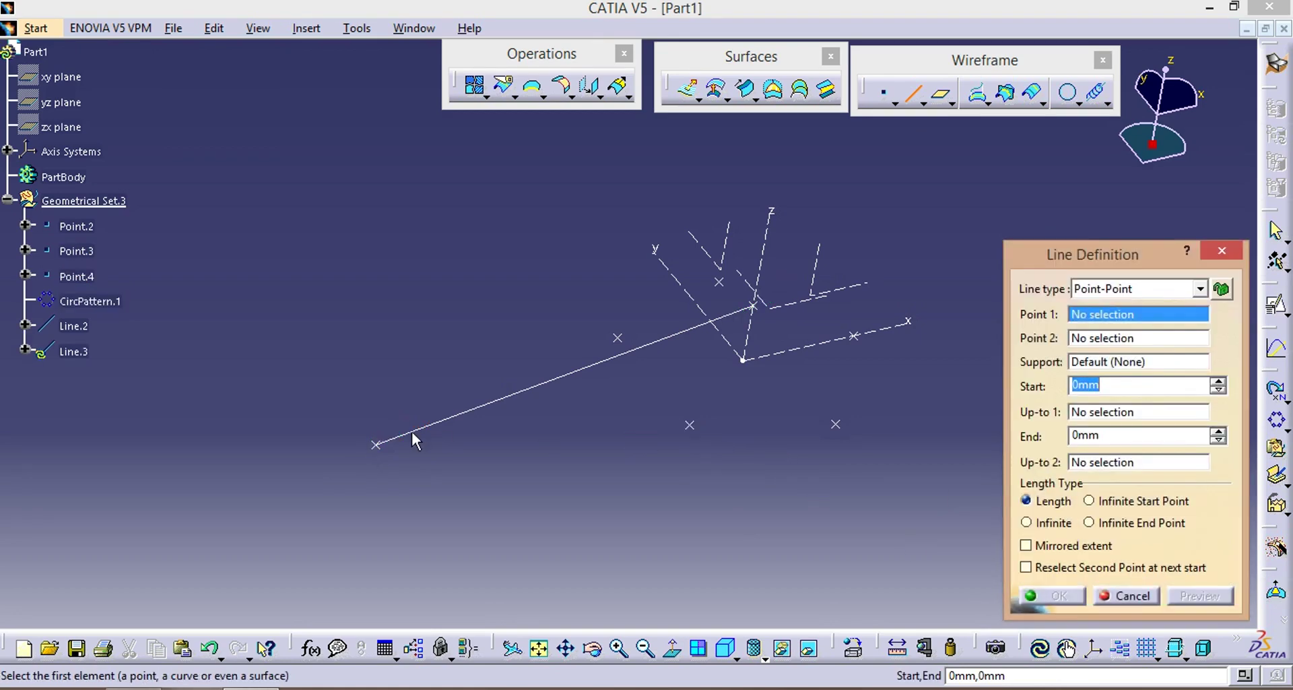
Close the first triangle with lines from the -150 mm point to the adjacent pattern point on the negative Y side and up to the Z-axis point.
{"action": "left_click", "coordinate": [377, 446]}
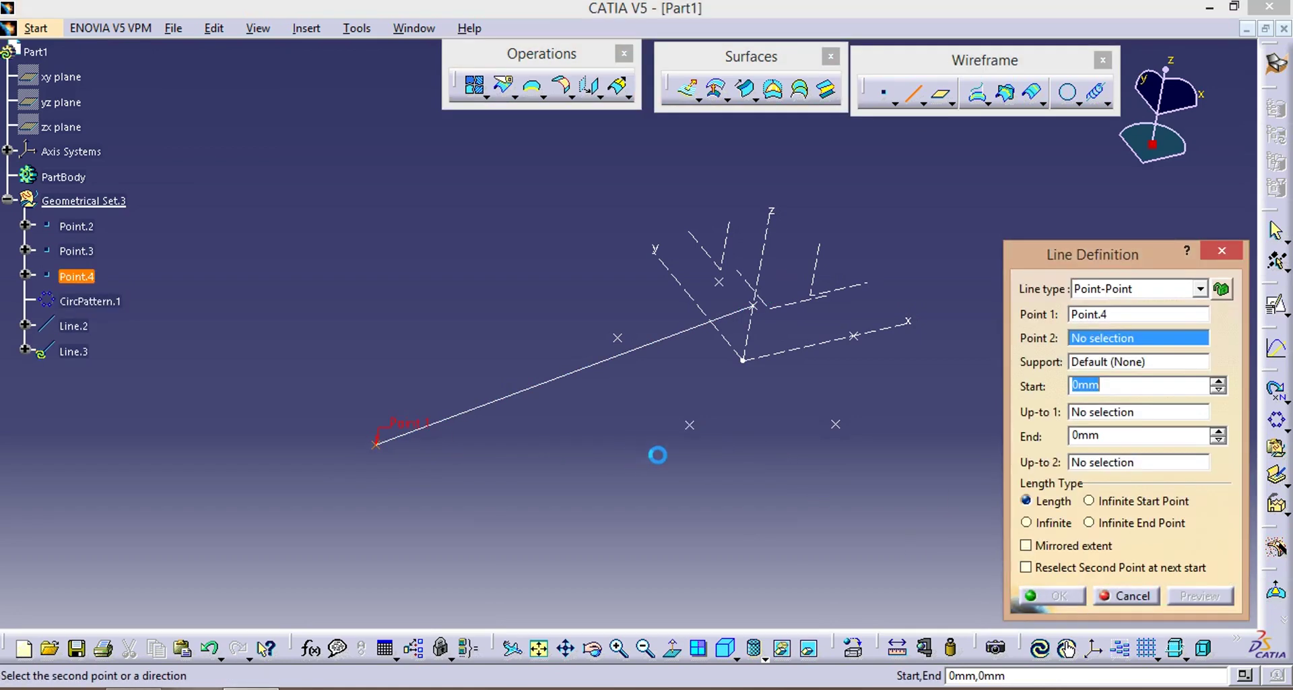
{"action": "left_click", "coordinate": [692, 429]}
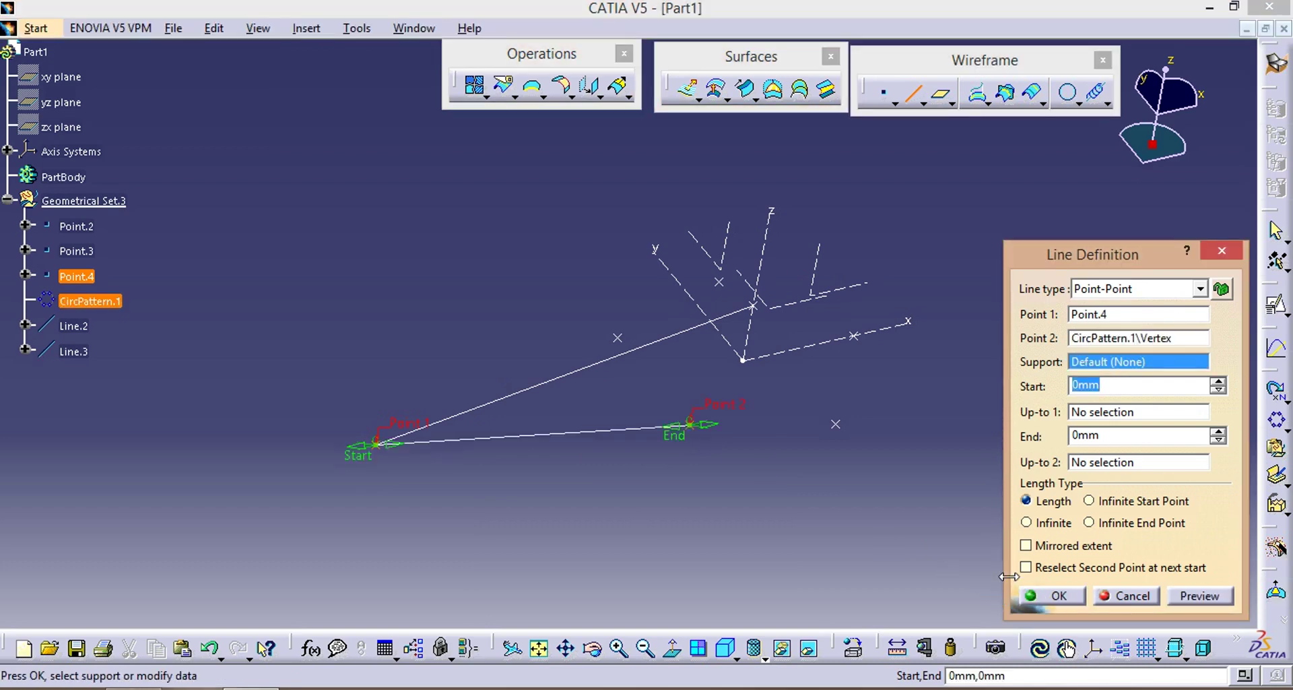
{"action": "left_click", "coordinate": [1050, 595]}
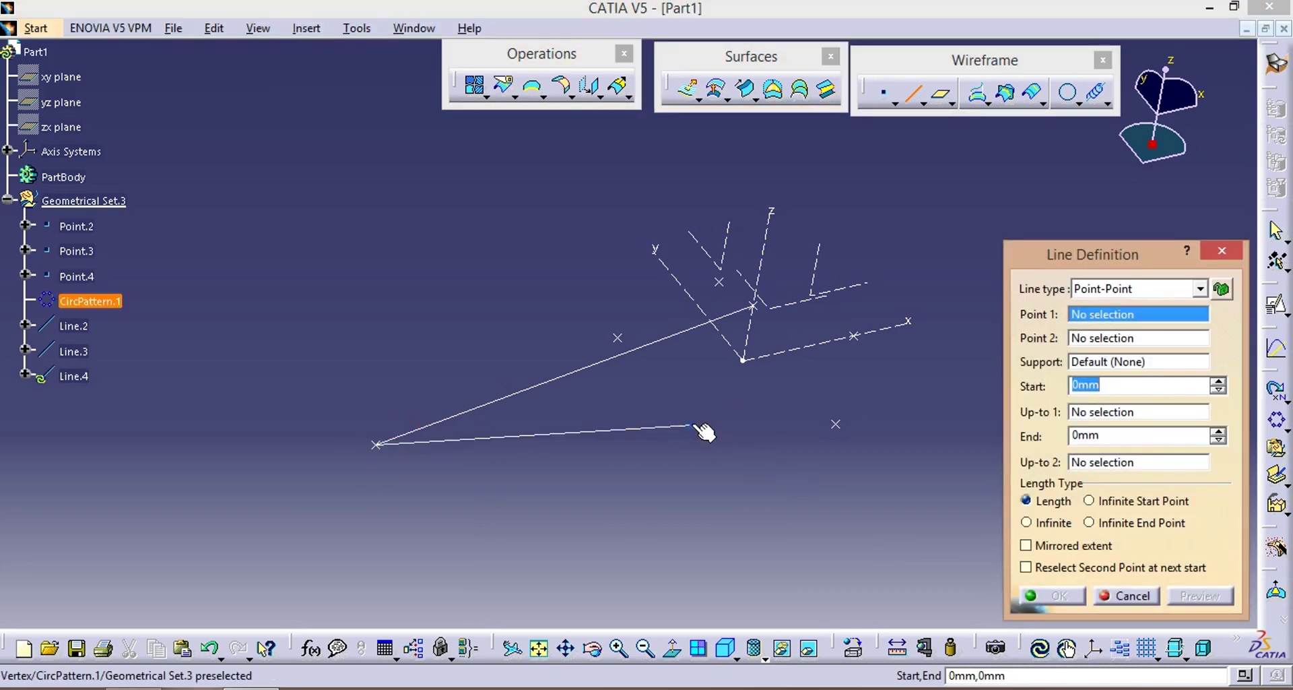
{"action": "left_click", "coordinate": [689, 426]}
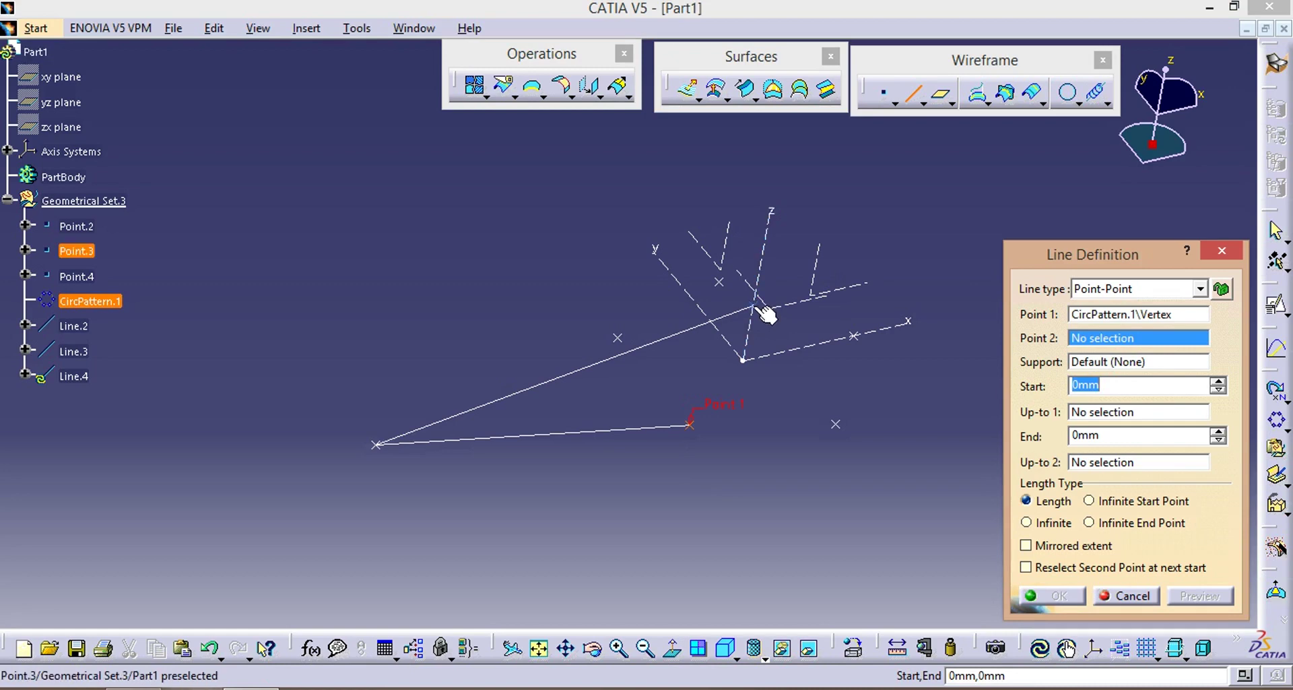
{"action": "left_click", "coordinate": [758, 307]}
{"action": "left_click", "coordinate": [1048, 601]}
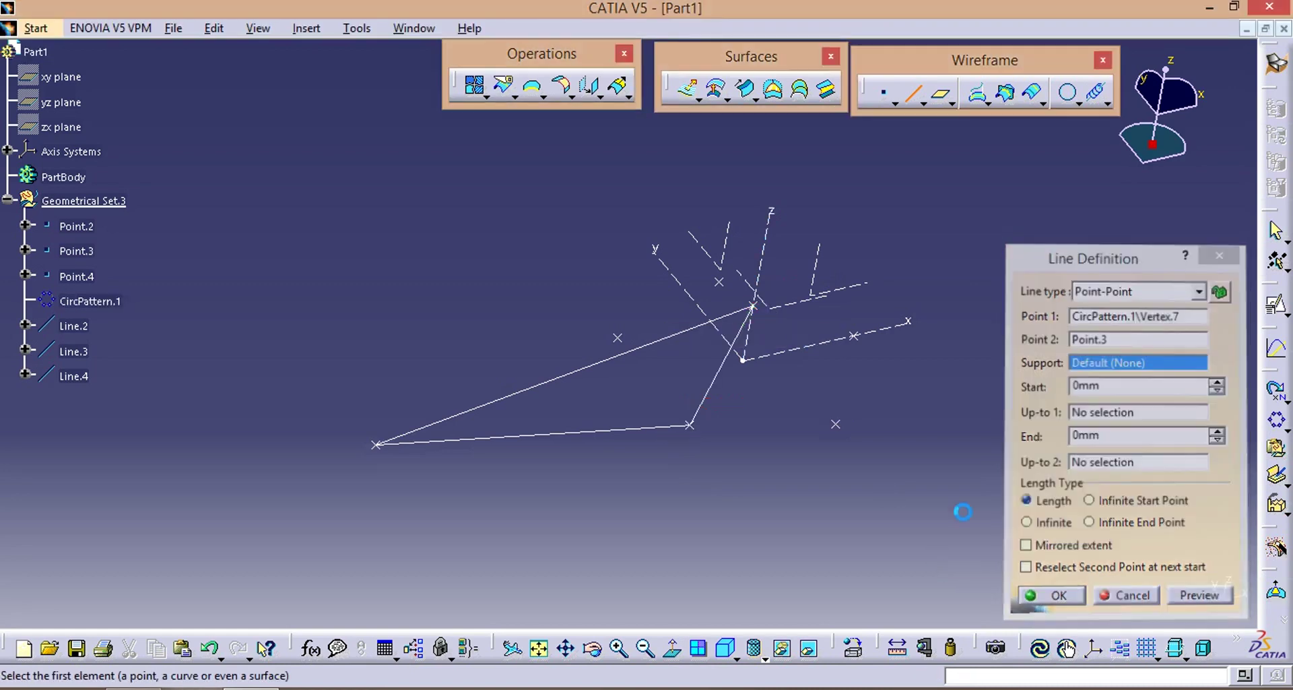
{"action": "left_click", "coordinate": [1133, 595]}
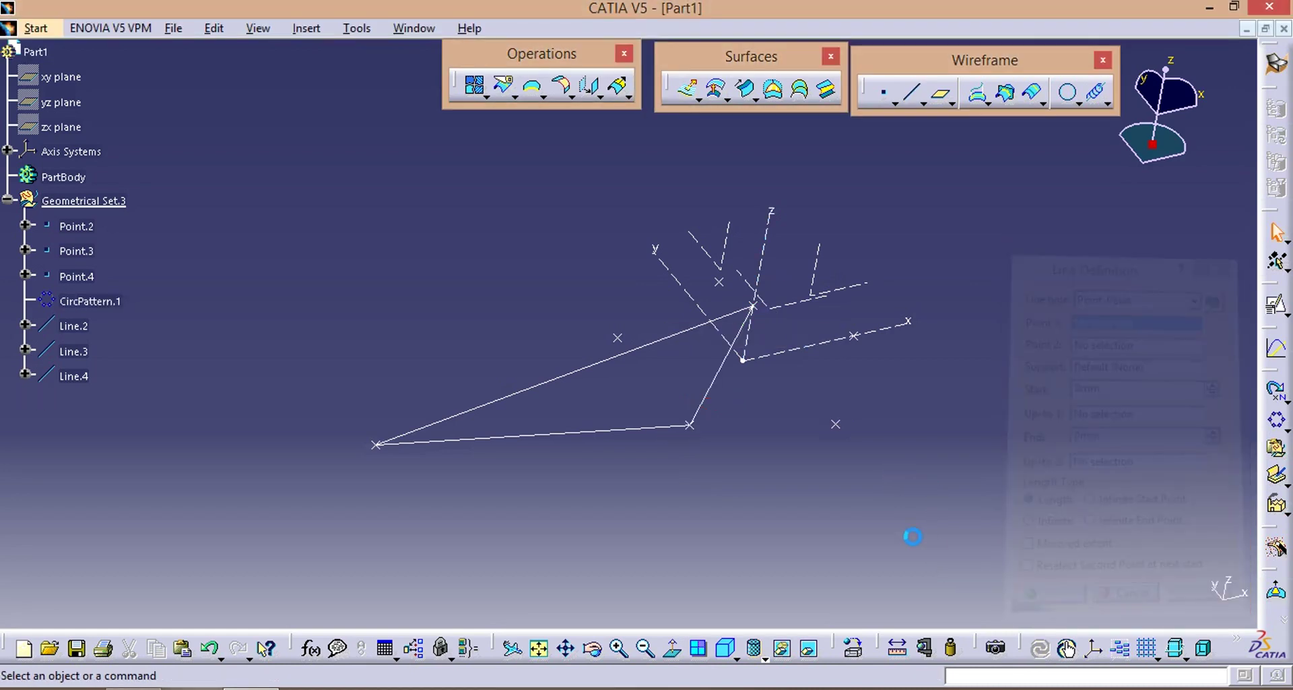
Join the three lines of the first triangle into one closed contour.
{"action": "left_click", "coordinate": [474, 87]}
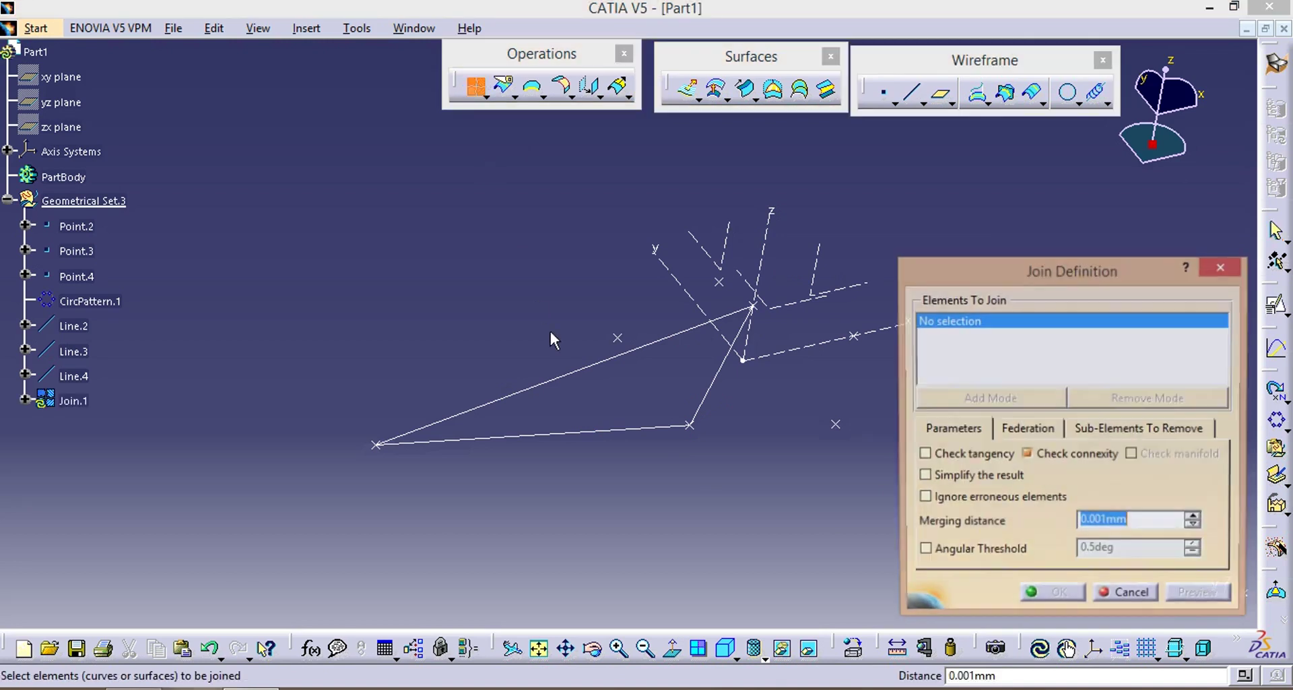
{"action": "left_click", "coordinate": [571, 377]}
{"action": "left_click", "coordinate": [592, 435]}
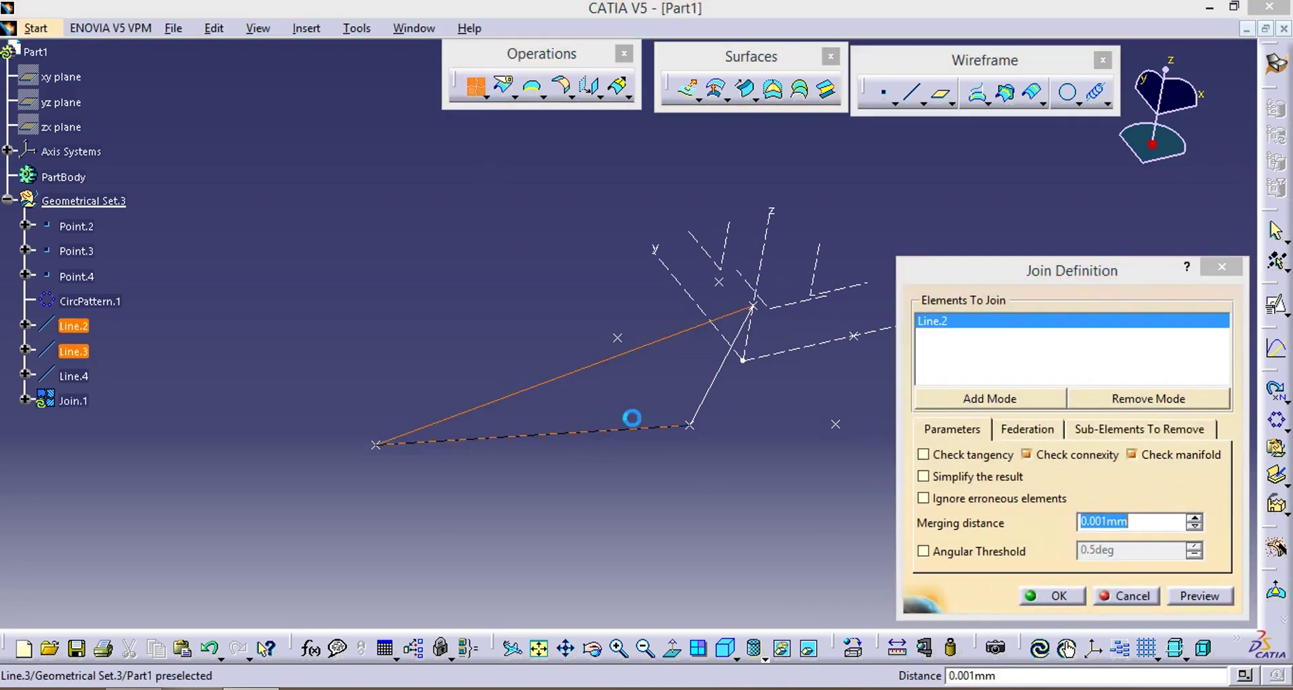
{"action": "left_click", "coordinate": [704, 396]}
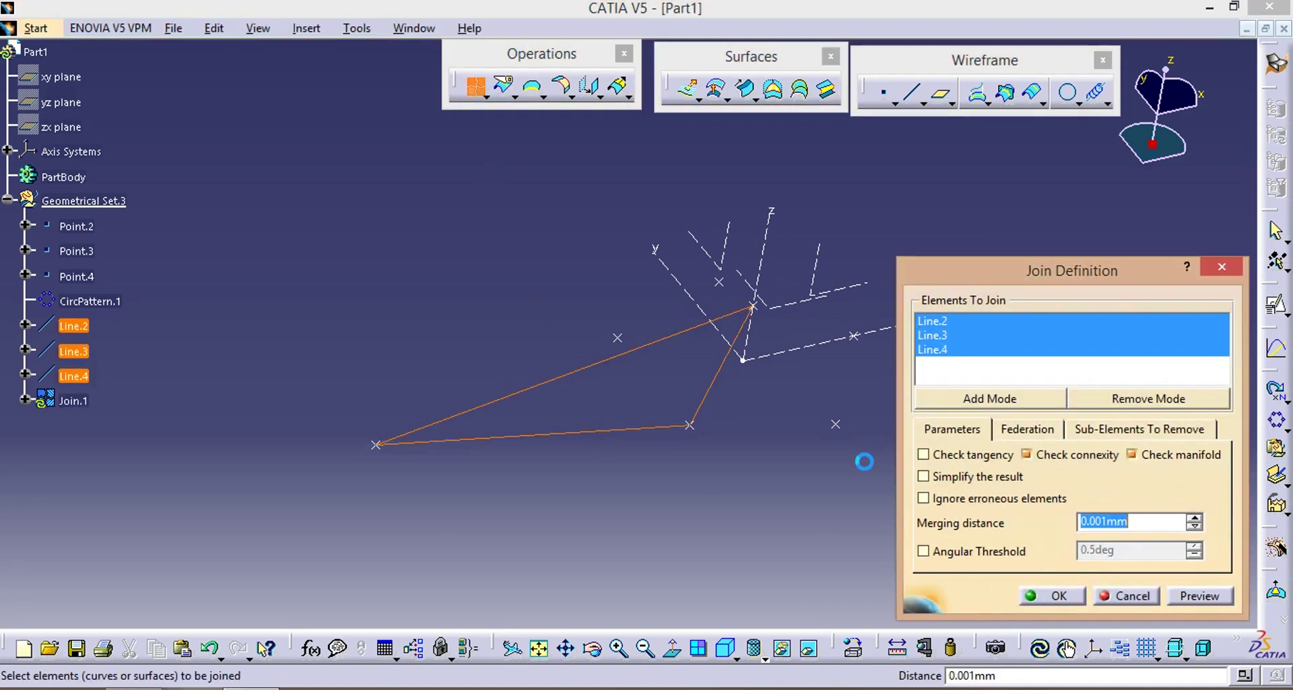
{"action": "left_click", "coordinate": [1053, 595]}
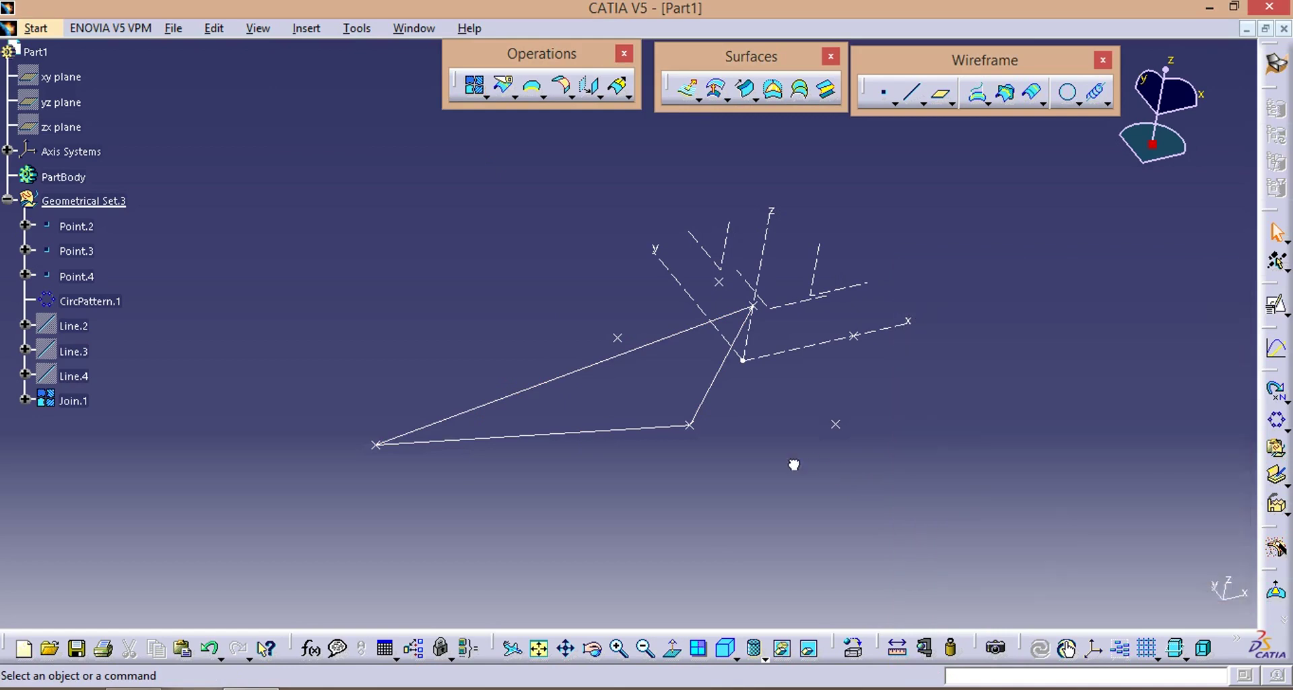
Create a Fill surface bounded by the first joined triangle.
{"action": "left_click", "coordinate": [773, 89]}
{"action": "left_click", "coordinate": [637, 362]}
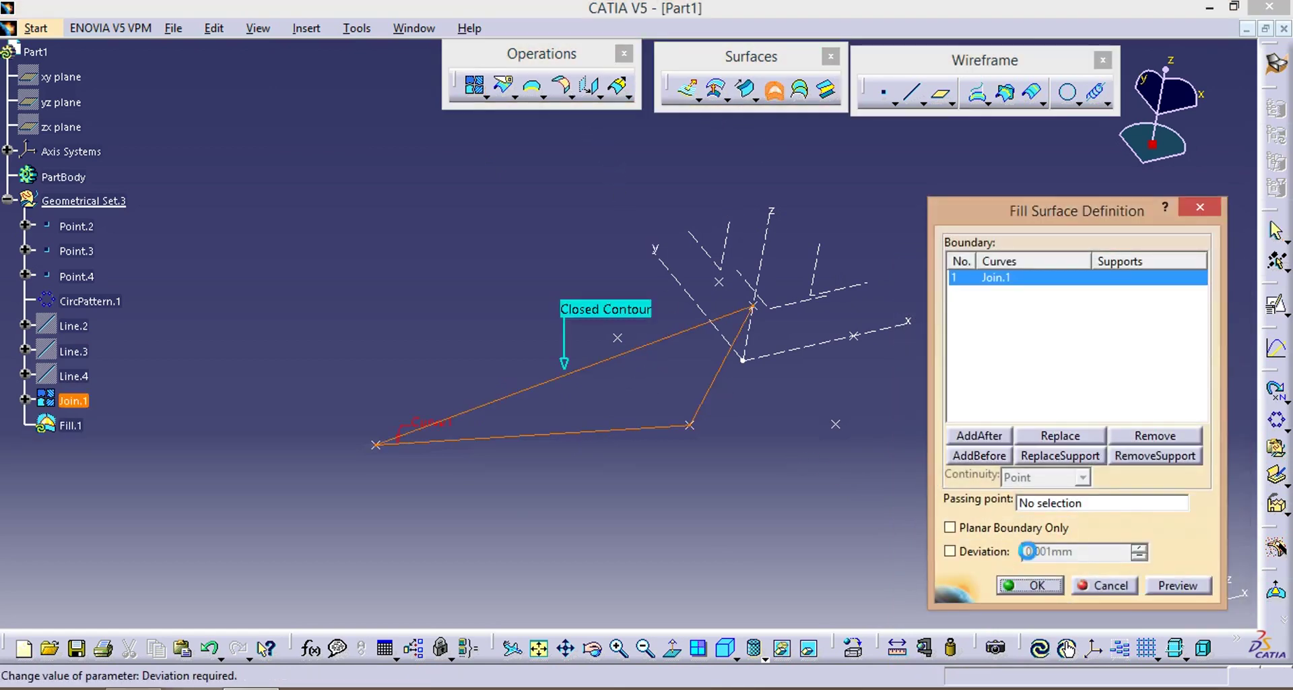
{"action": "left_click", "coordinate": [1031, 585]}
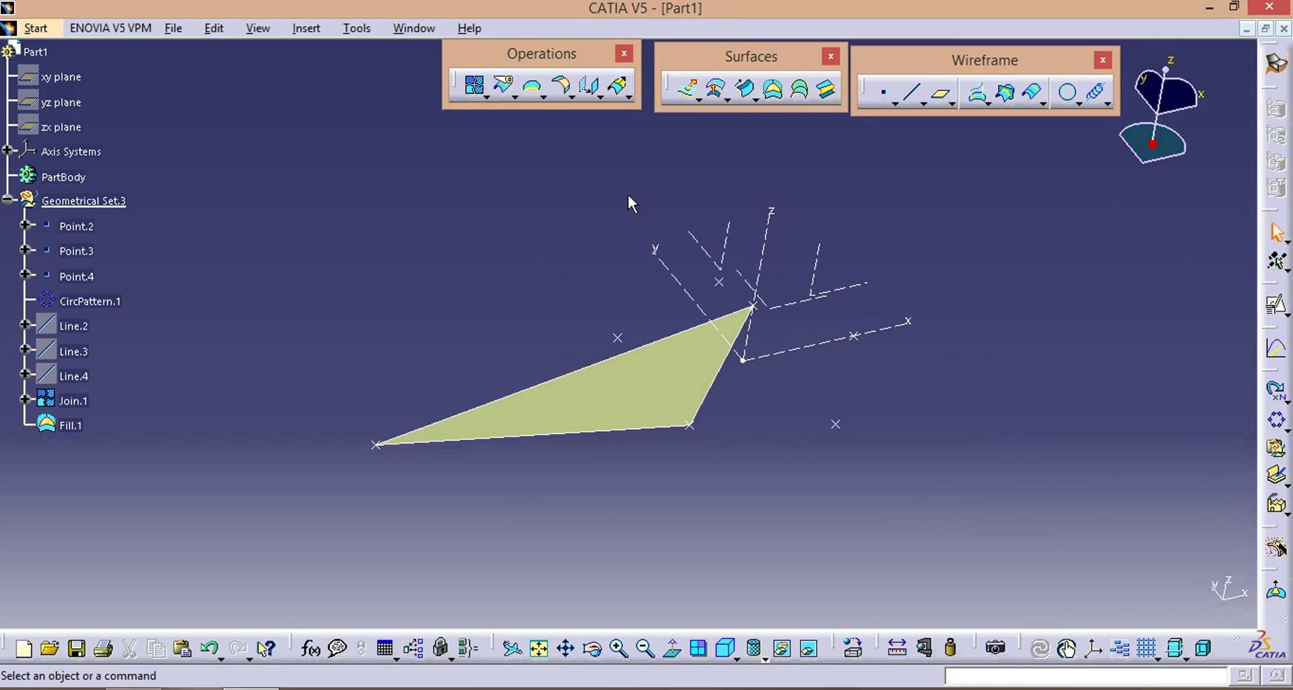
Create a point-to-point line from the Z-axis point to the neighboring pattern point on the positive Y side of the filled triangle.
{"action": "middle_click_drag", "start_coordinate": [625, 183], "coordinate": [733, 250]}
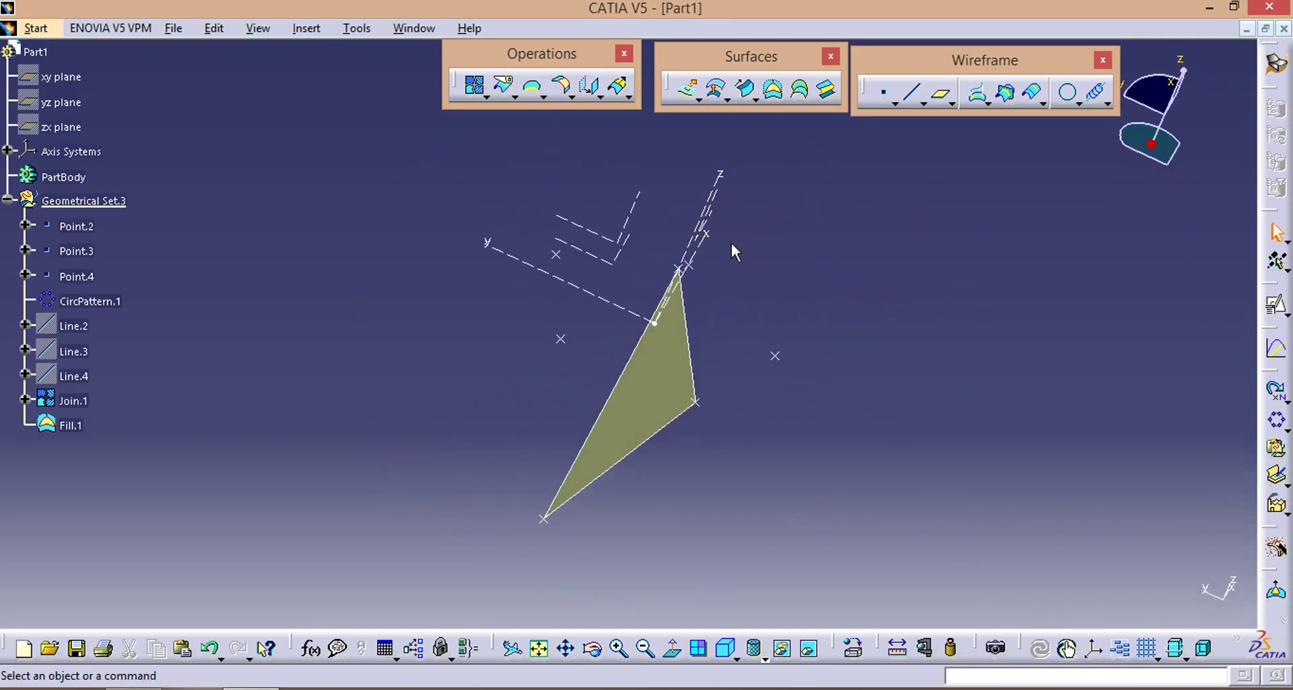
{"action": "middle_click_drag", "start_coordinate": [707, 352], "coordinate": [749, 364]}
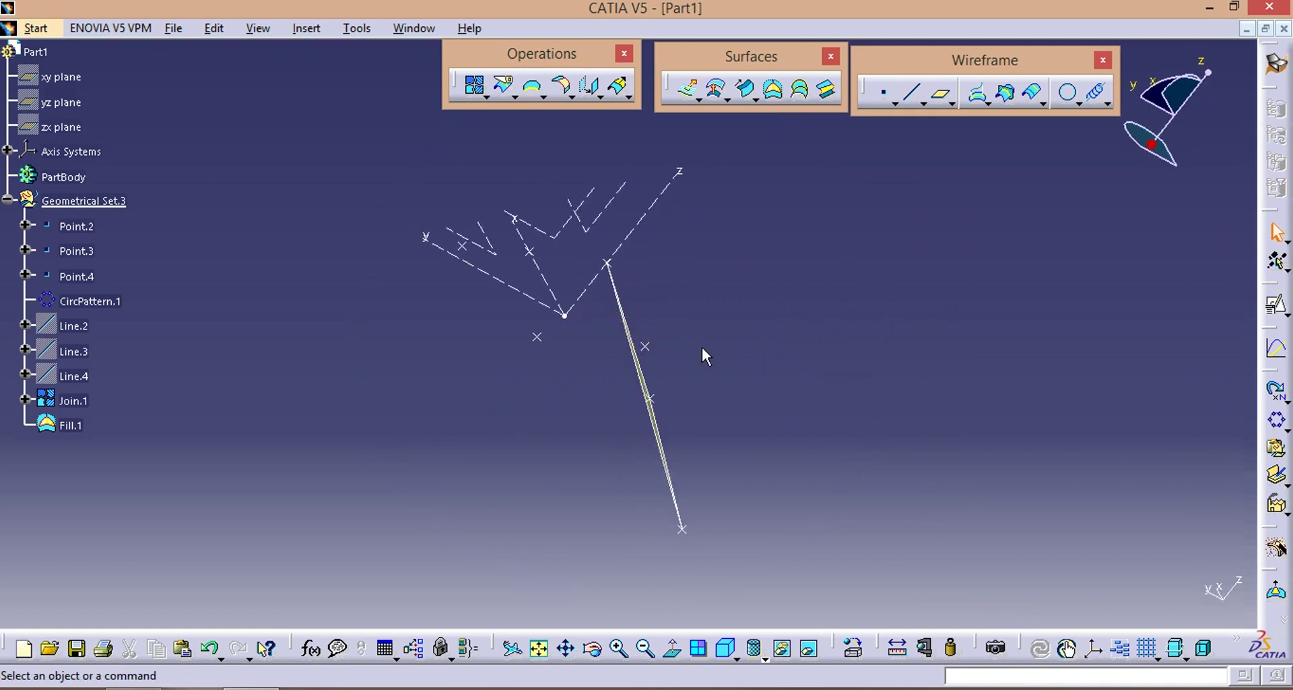
{"action": "left_click", "coordinate": [912, 93]}
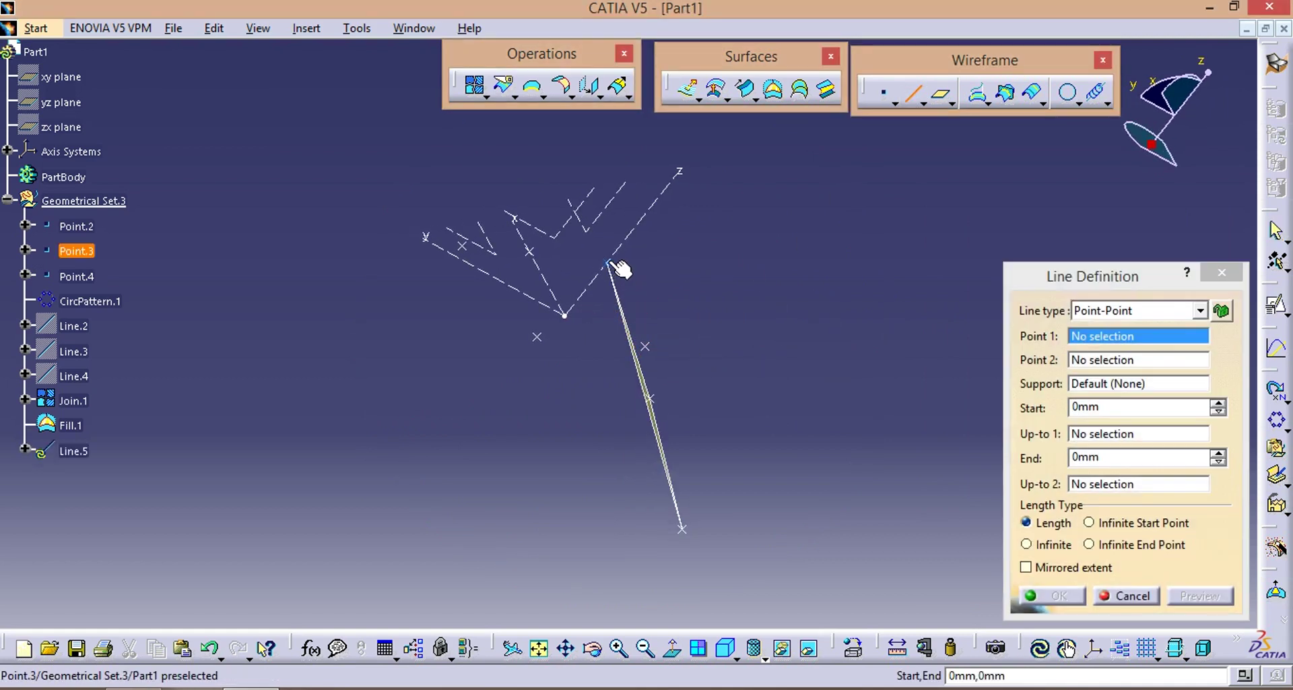
{"action": "left_click", "coordinate": [609, 262]}
{"action": "left_click", "coordinate": [536, 336]}
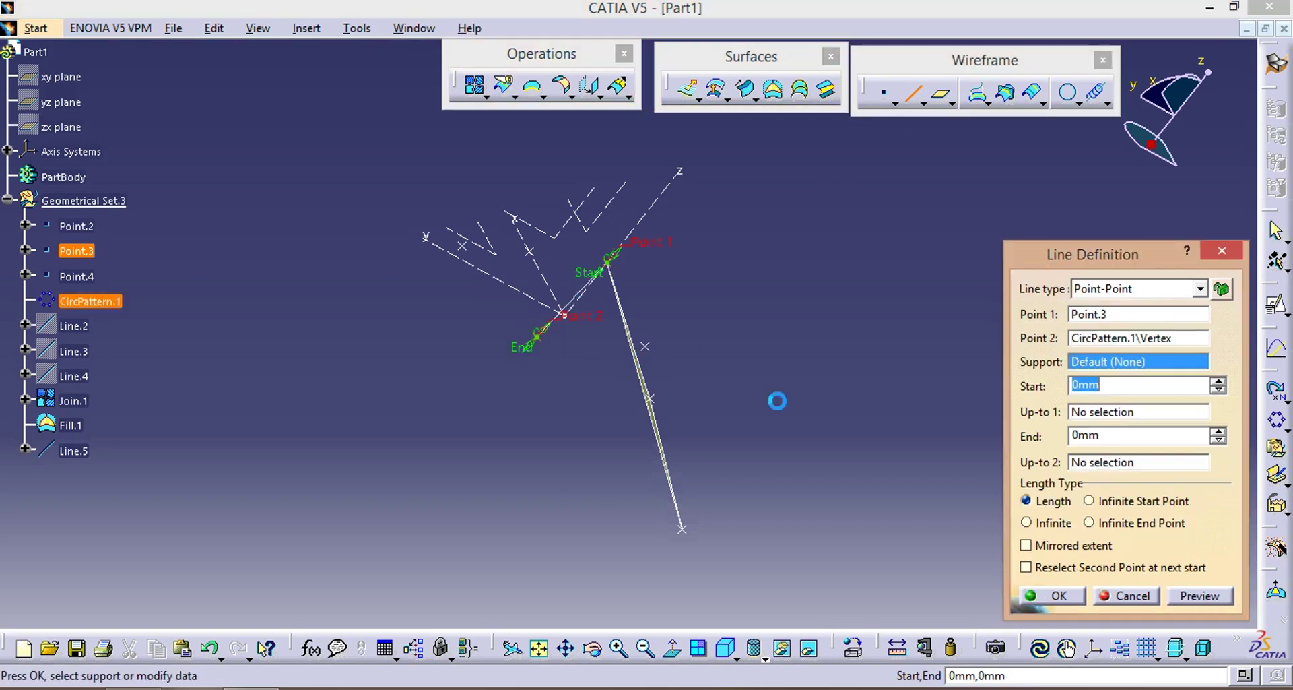
{"action": "left_click", "coordinate": [1037, 591]}
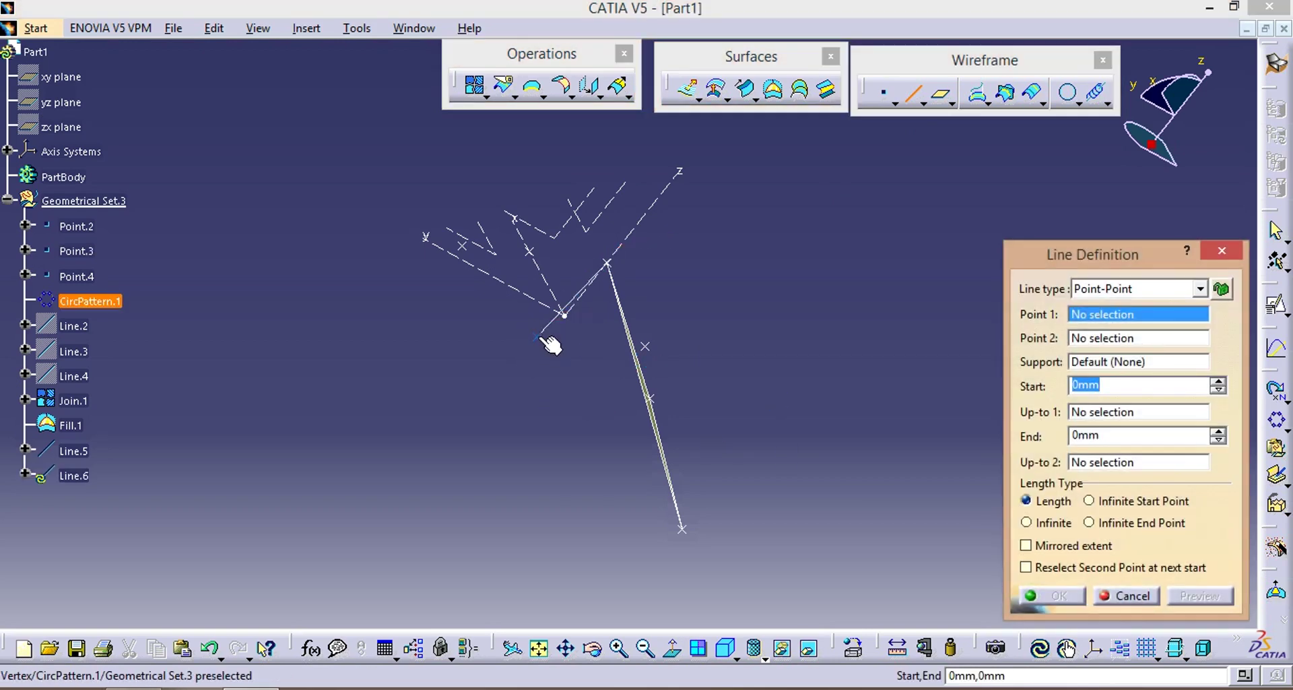
Close the second triangle with lines from that pattern point to the -150 mm point and from the Z-axis point to the -150 mm point.
{"action": "left_click", "coordinate": [539, 336]}
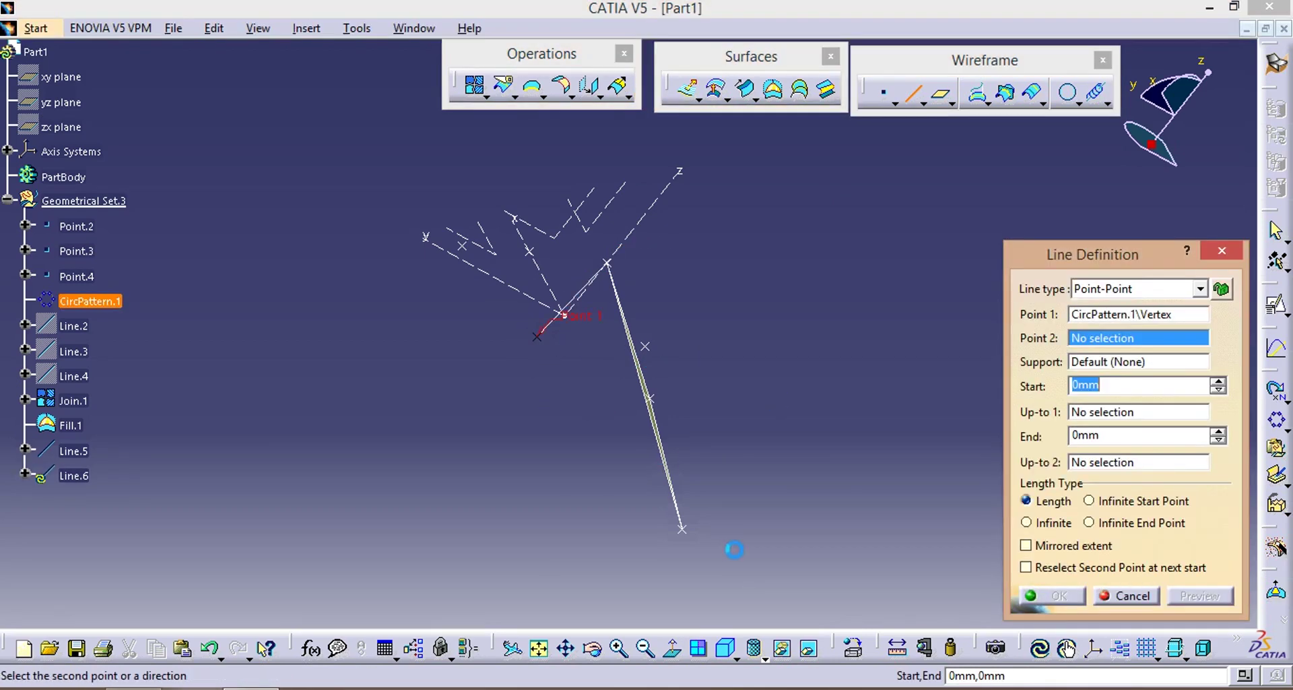
{"action": "left_click", "coordinate": [681, 530]}
{"action": "left_click", "coordinate": [1044, 596]}
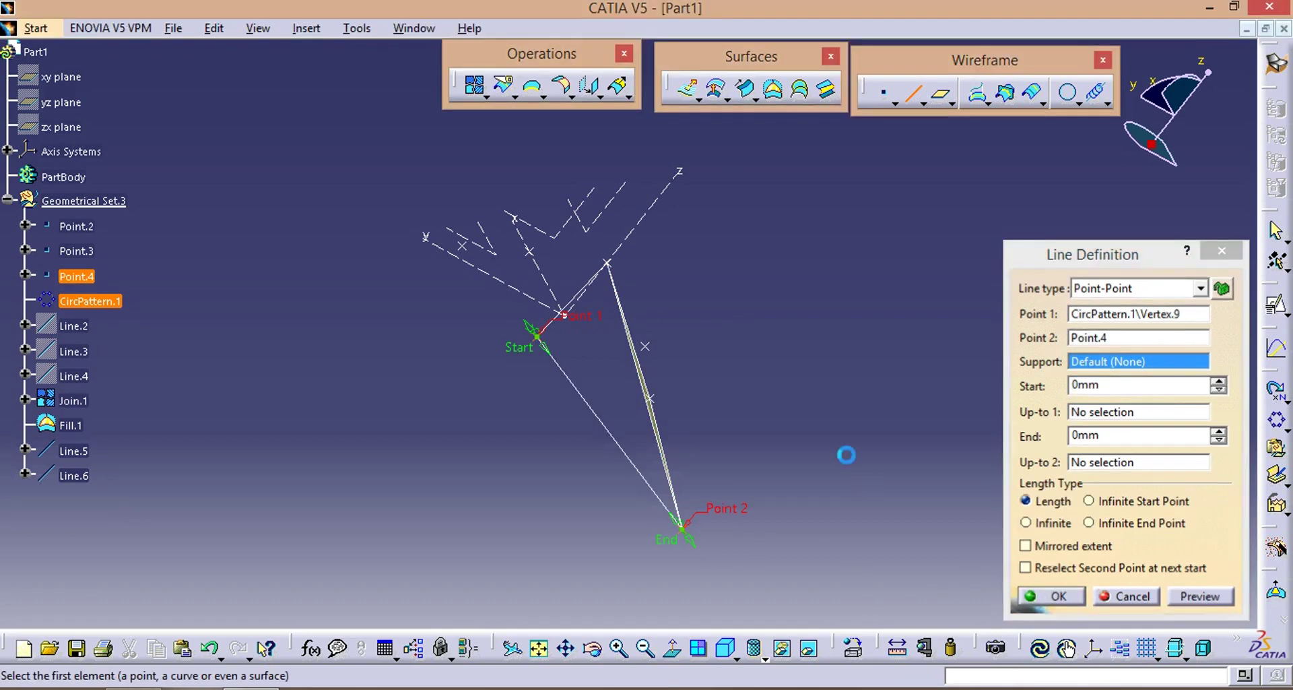
{"action": "left_click", "coordinate": [610, 264]}
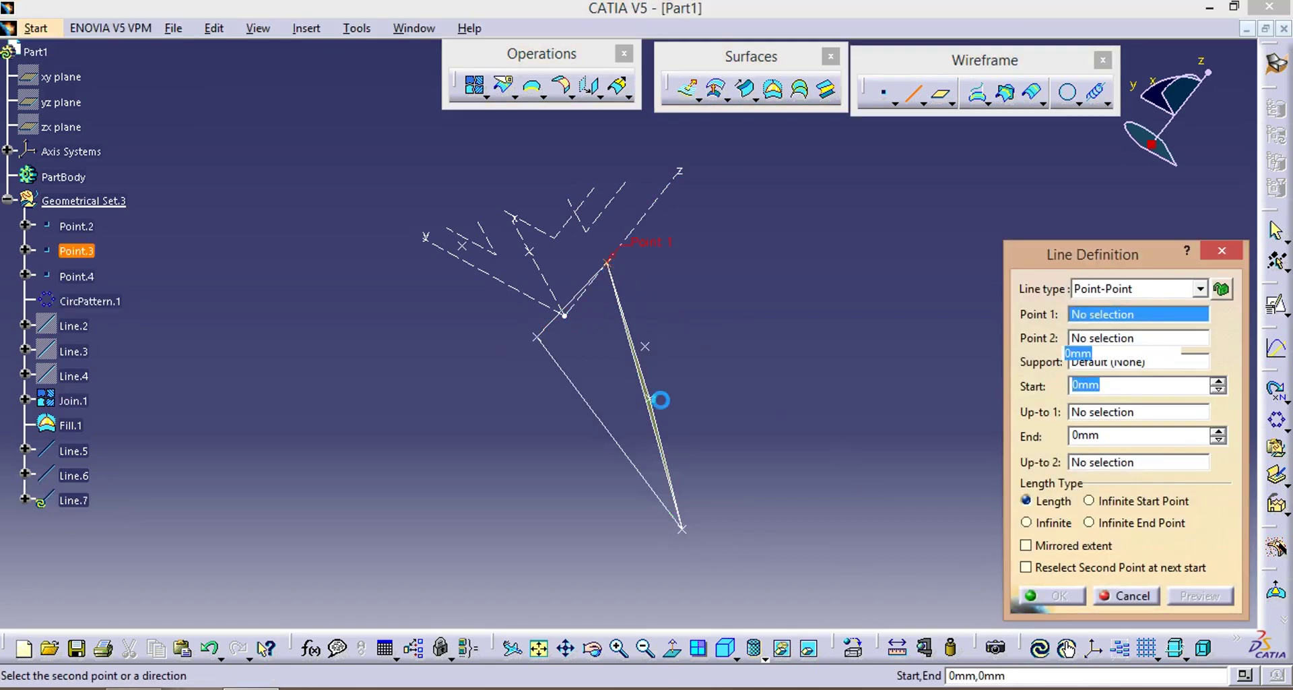
{"action": "left_click", "coordinate": [681, 529]}
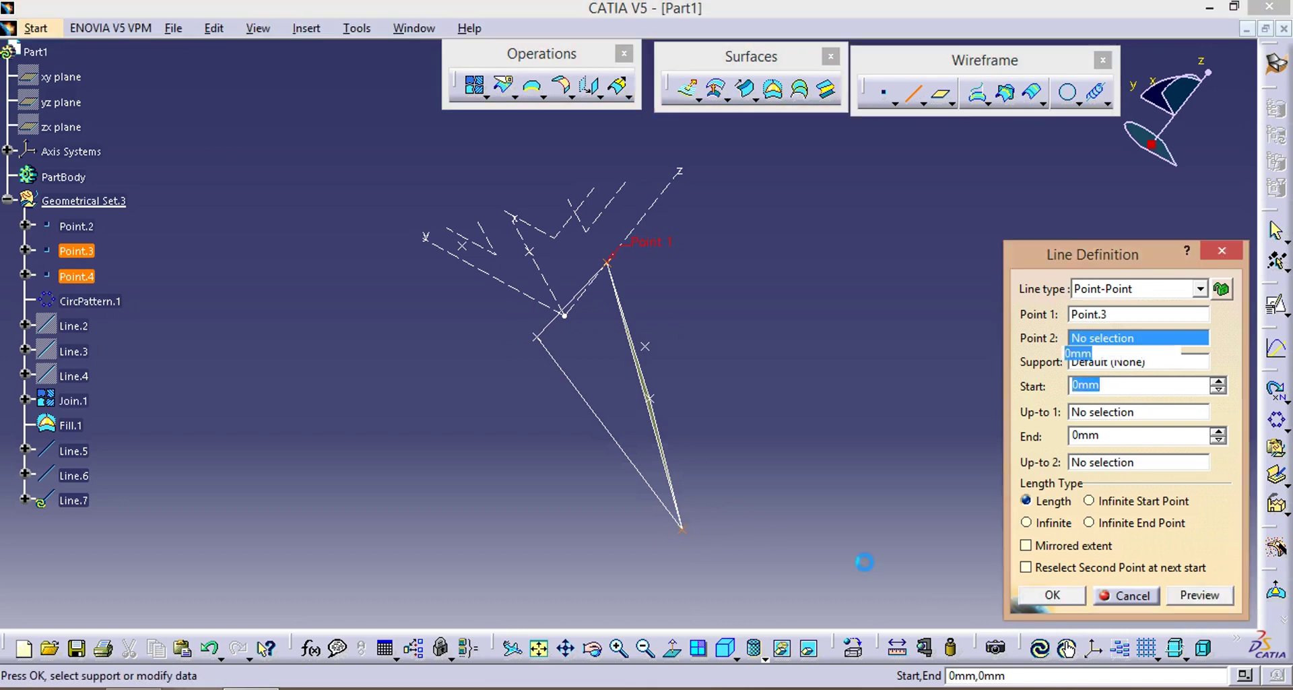
{"action": "left_click", "coordinate": [1043, 596]}
{"action": "middle_click_drag", "start_coordinate": [820, 396], "coordinate": [877, 466]}
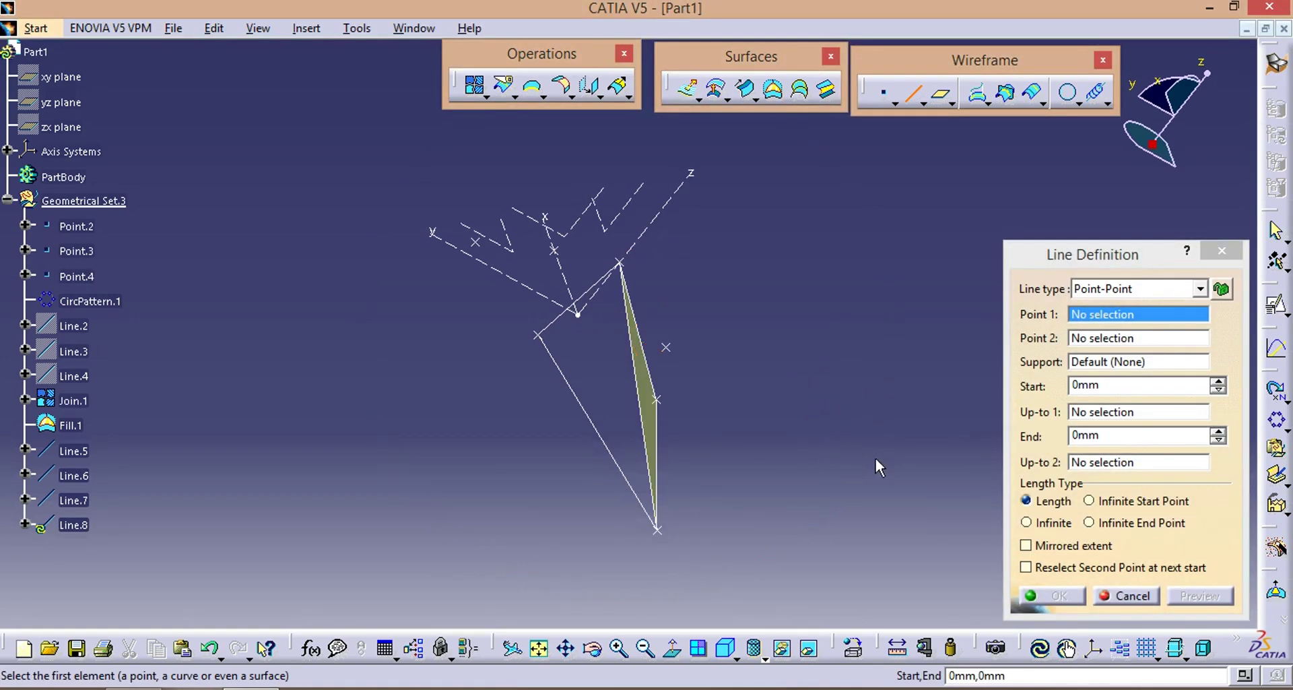
{"action": "left_click", "coordinate": [1118, 597]}
Join Line.5, Line.6 and Line.7 into the closed contour of the second triangle.
{"action": "middle_click_drag", "start_coordinate": [800, 346], "coordinate": [684, 400]}
{"action": "left_click", "coordinate": [475, 84]}
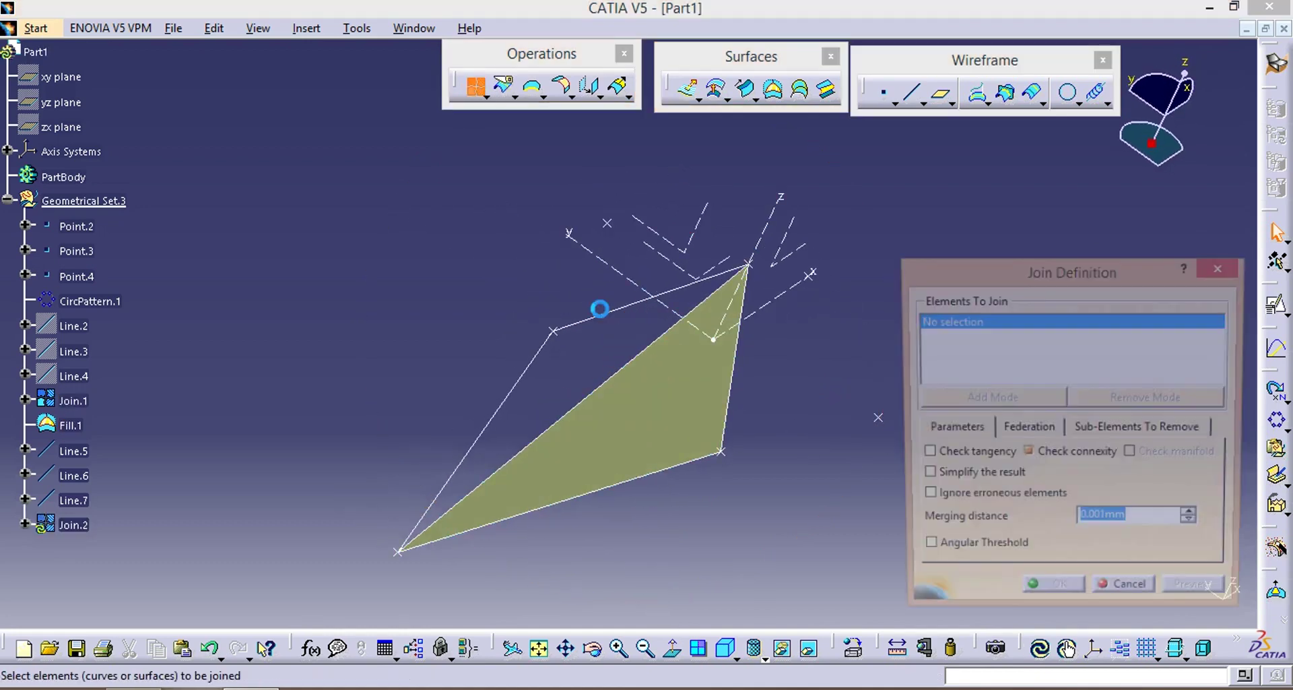
{"action": "left_click", "coordinate": [610, 310]}
{"action": "left_click", "coordinate": [532, 362]}
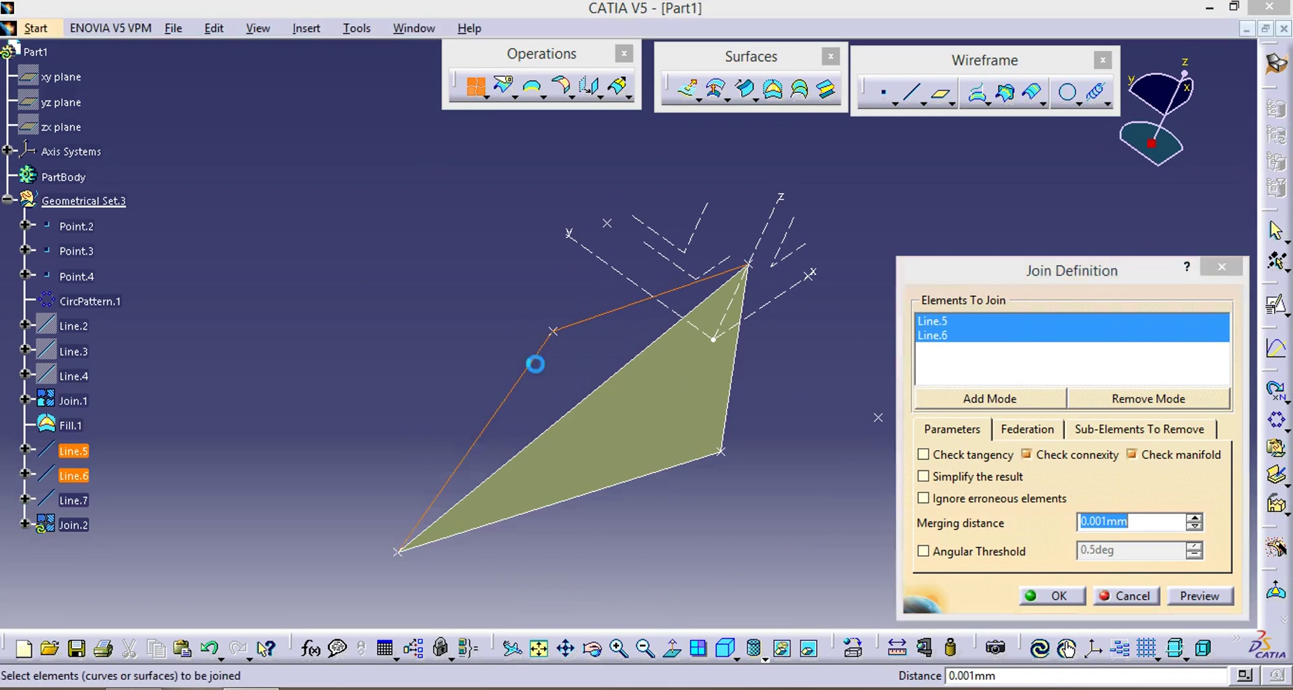
{"action": "left_click", "coordinate": [607, 387]}
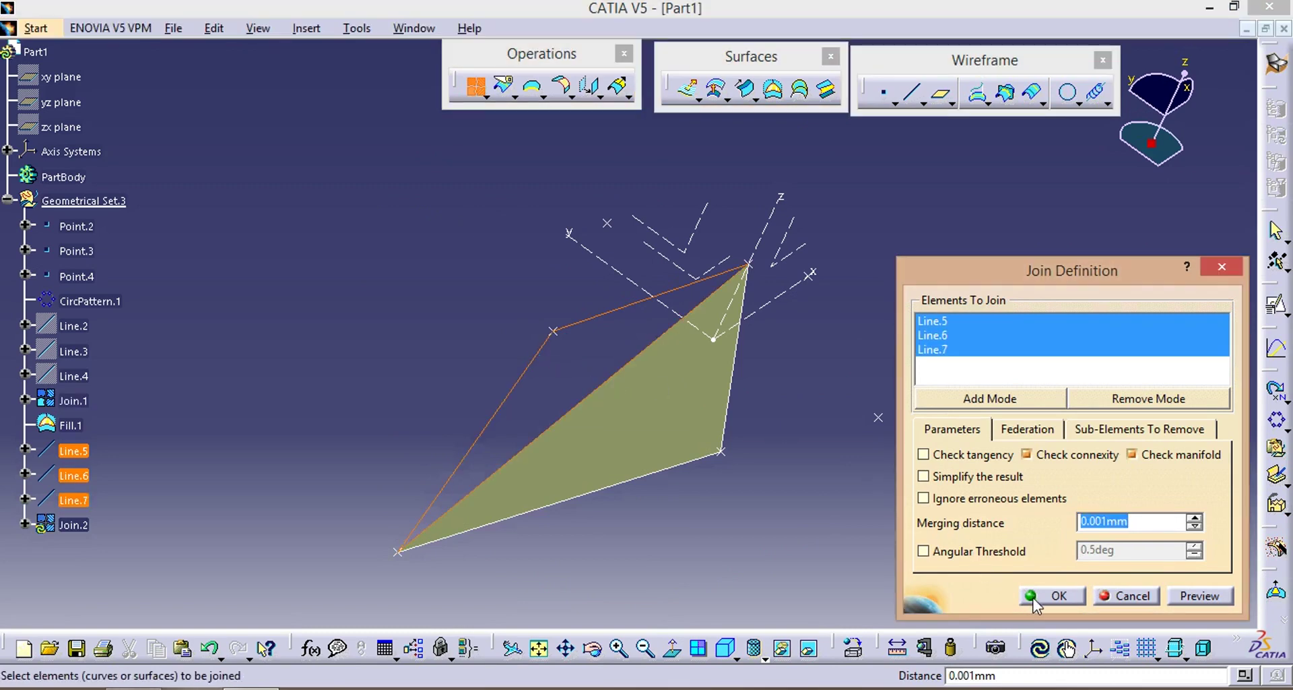
{"action": "left_click", "coordinate": [1037, 599]}
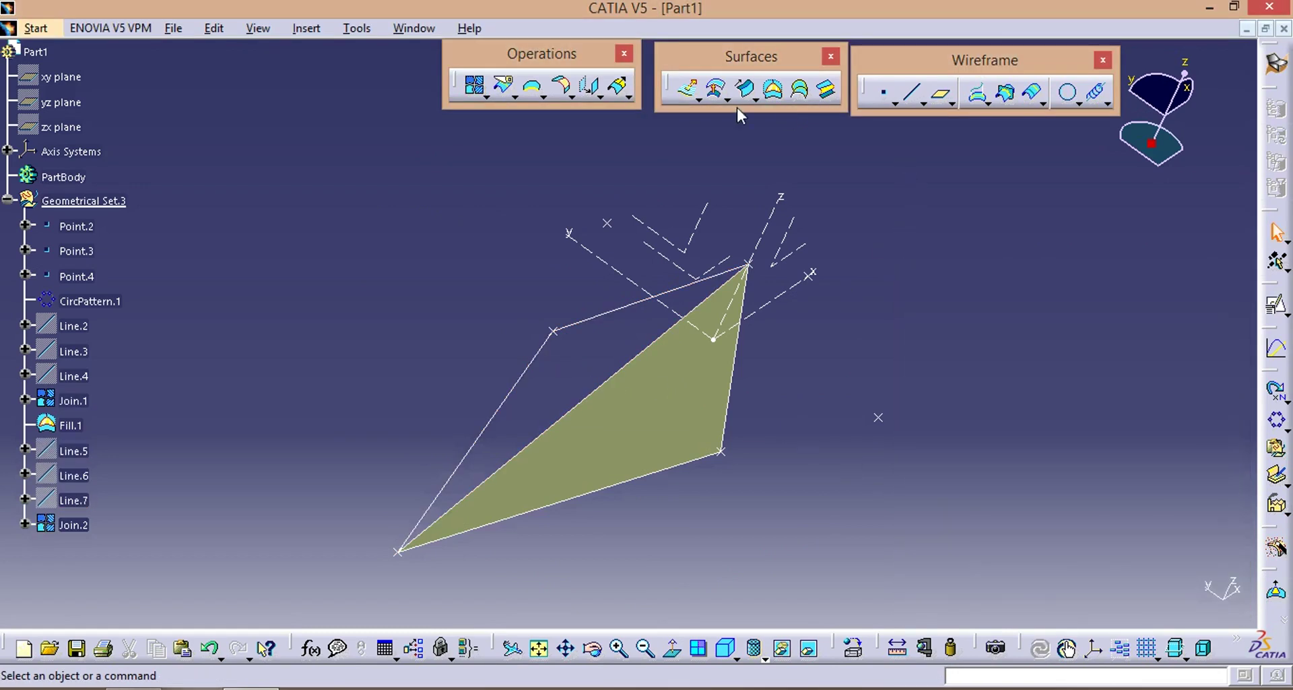
Create a Fill surface bounded by the second joined triangle.
{"action": "left_click", "coordinate": [773, 93]}
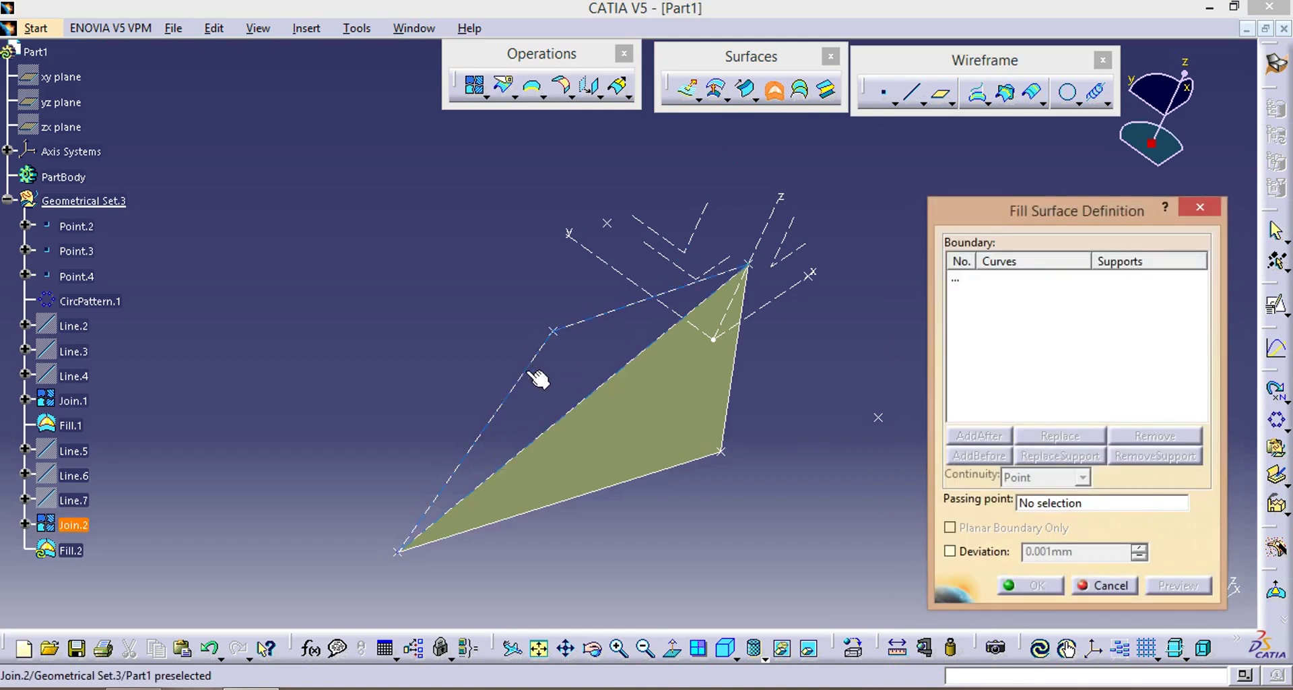
{"action": "left_click", "coordinate": [533, 374]}
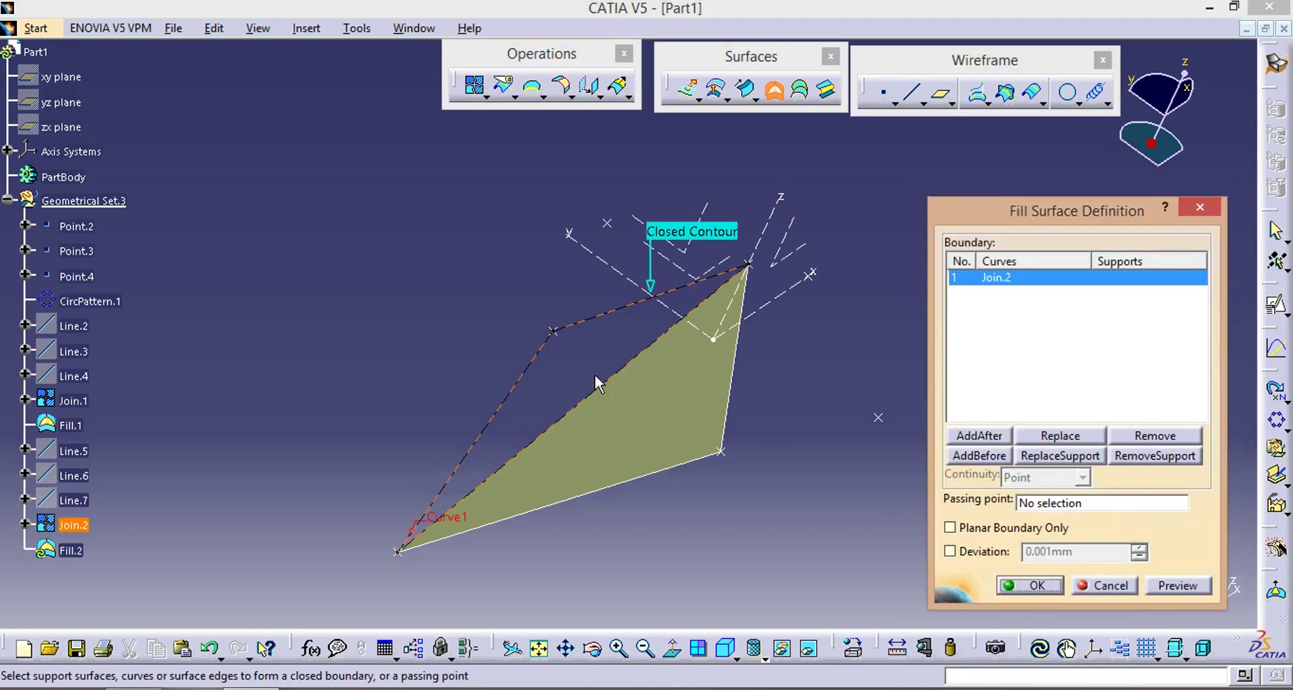
{"action": "left_click", "coordinate": [1023, 590]}
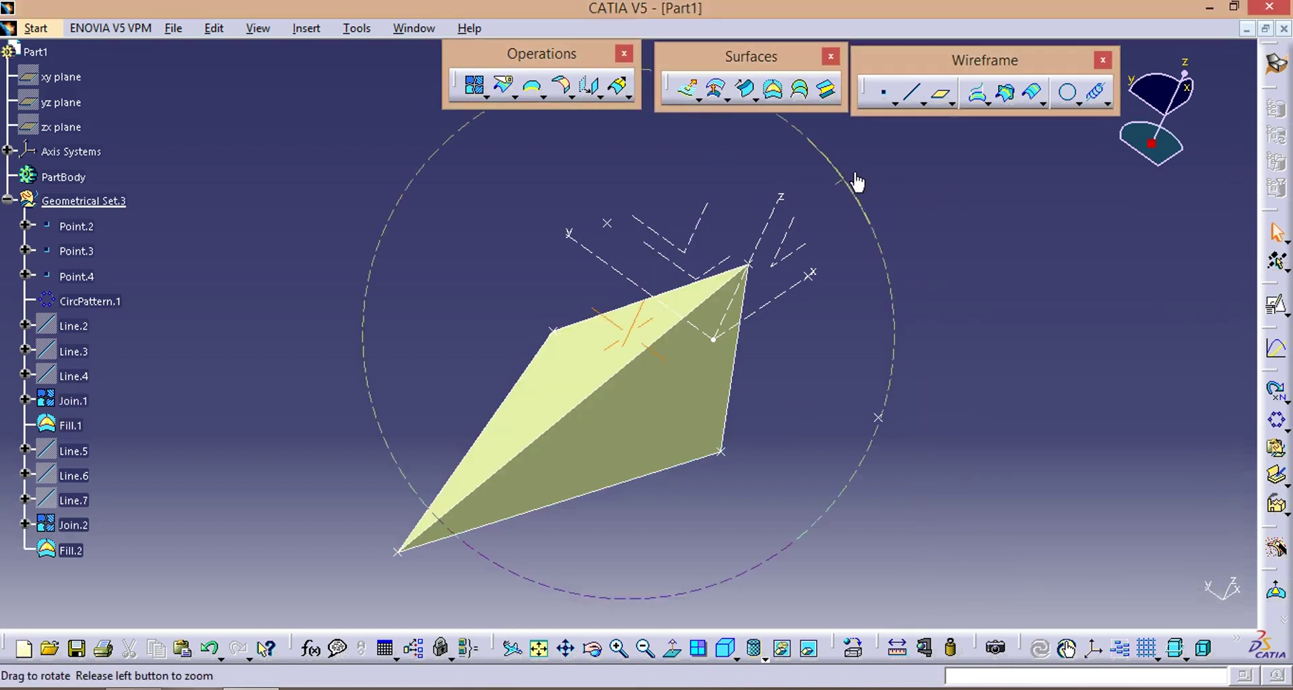
Join the two filled triangles, Fill.1 and Fill.2, into a single surface for the star arm.
{"action": "middle_click_drag", "start_coordinate": [857, 182], "coordinate": [664, 415]}
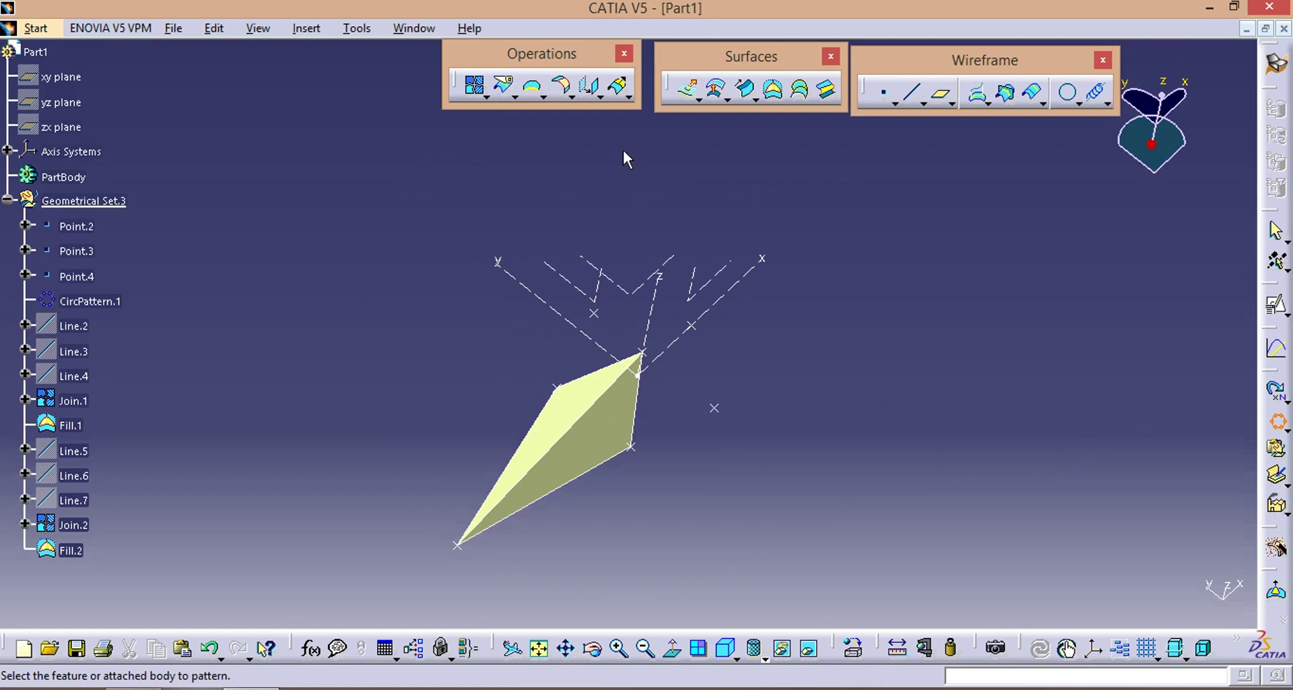
{"action": "left_click", "coordinate": [475, 92]}
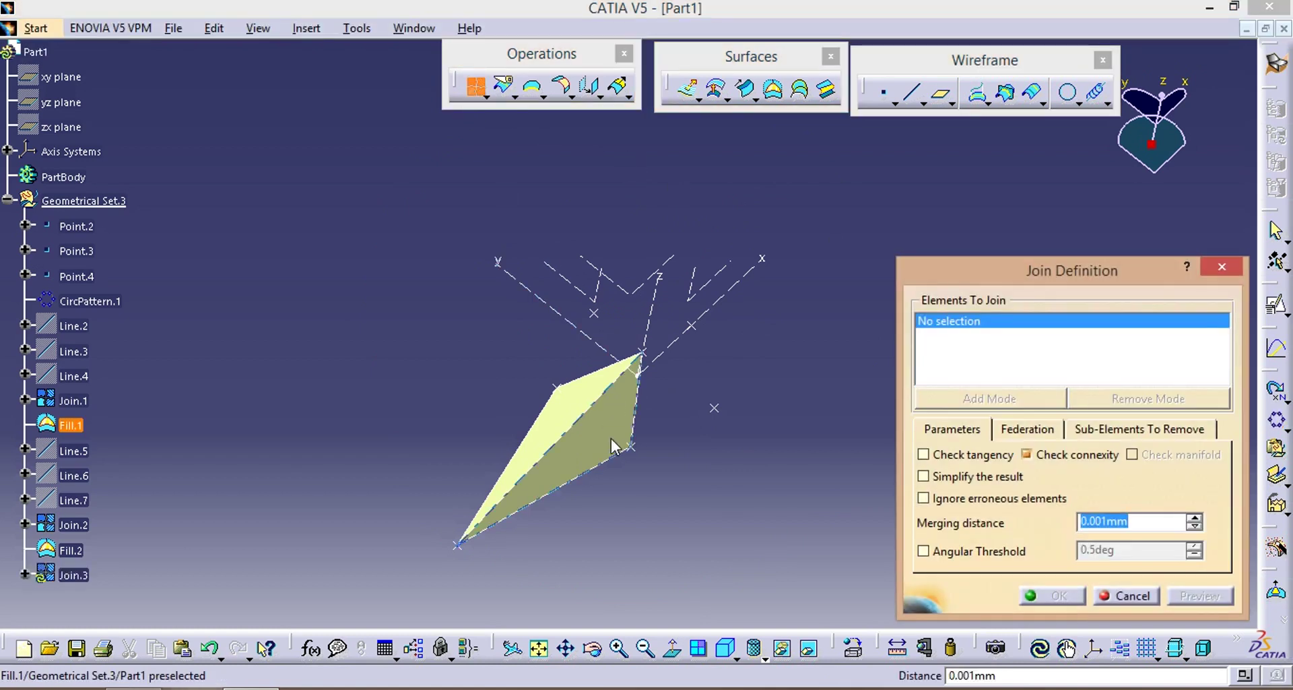
{"action": "left_click", "coordinate": [606, 434]}
{"action": "left_click", "coordinate": [597, 414]}
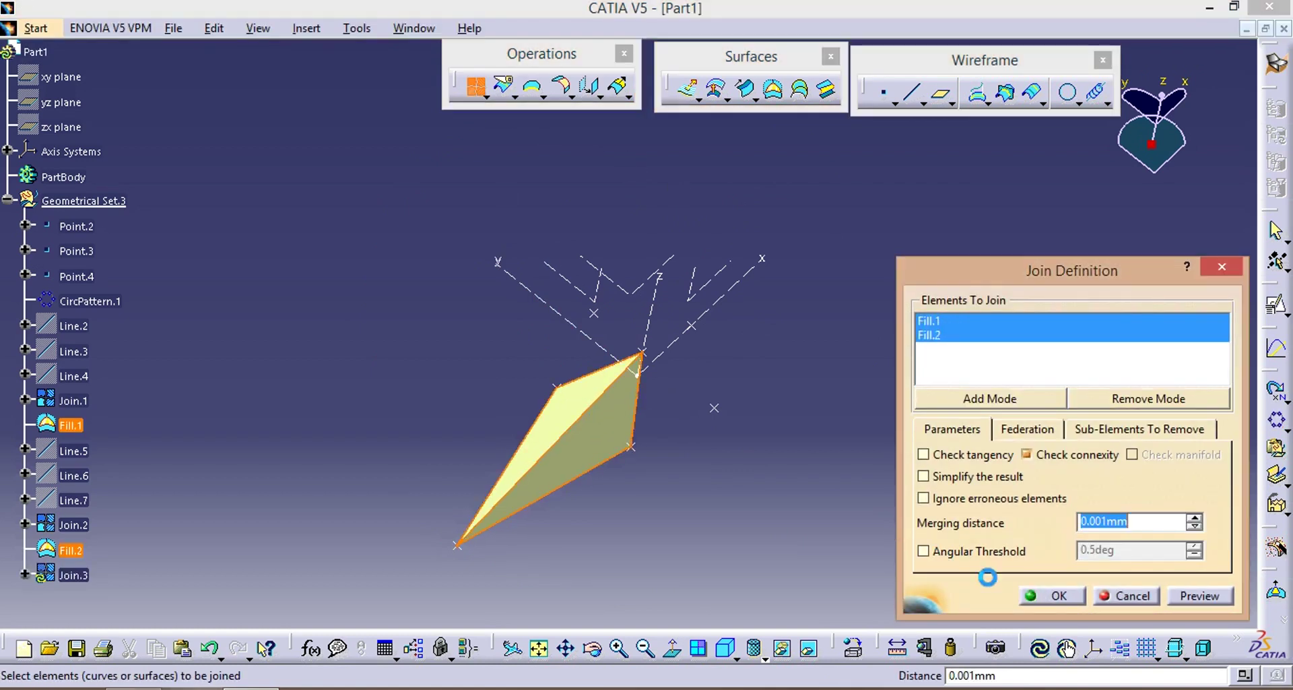
{"action": "left_click", "coordinate": [1054, 597]}
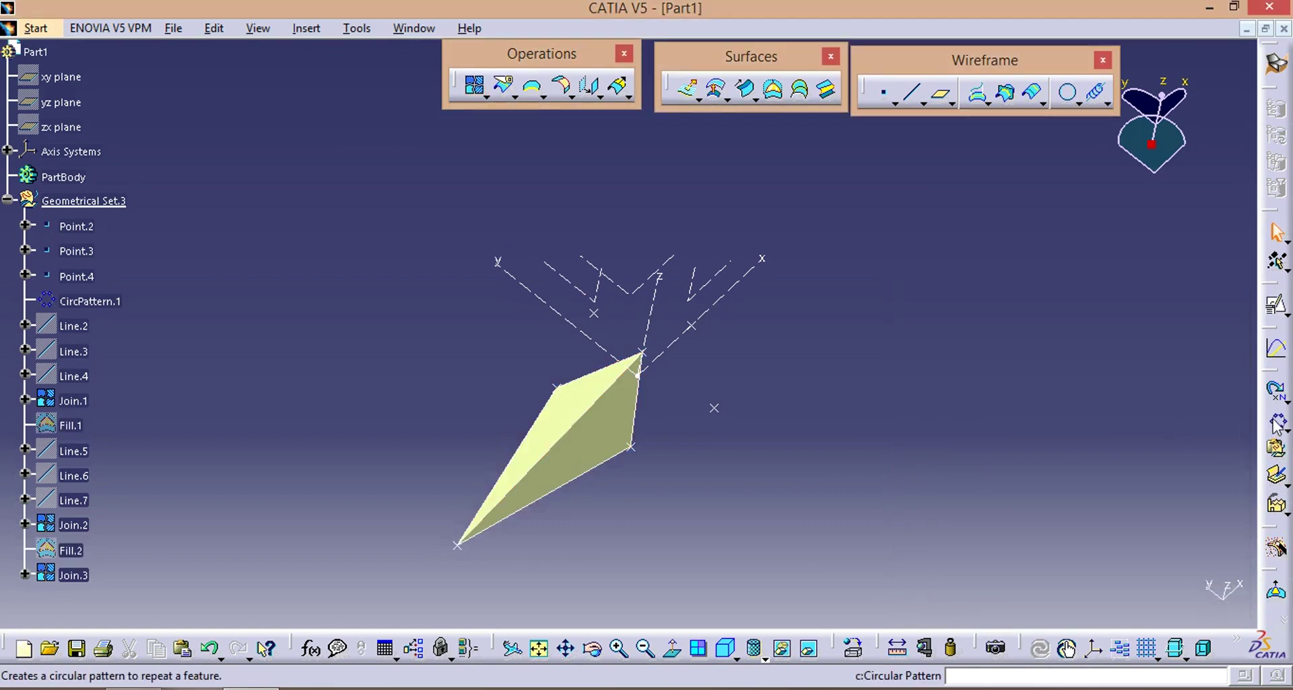
Pattern the joined star arm circularly about the Z axis as a complete crown with 5 instances.
{"action": "left_click", "coordinate": [599, 412]}
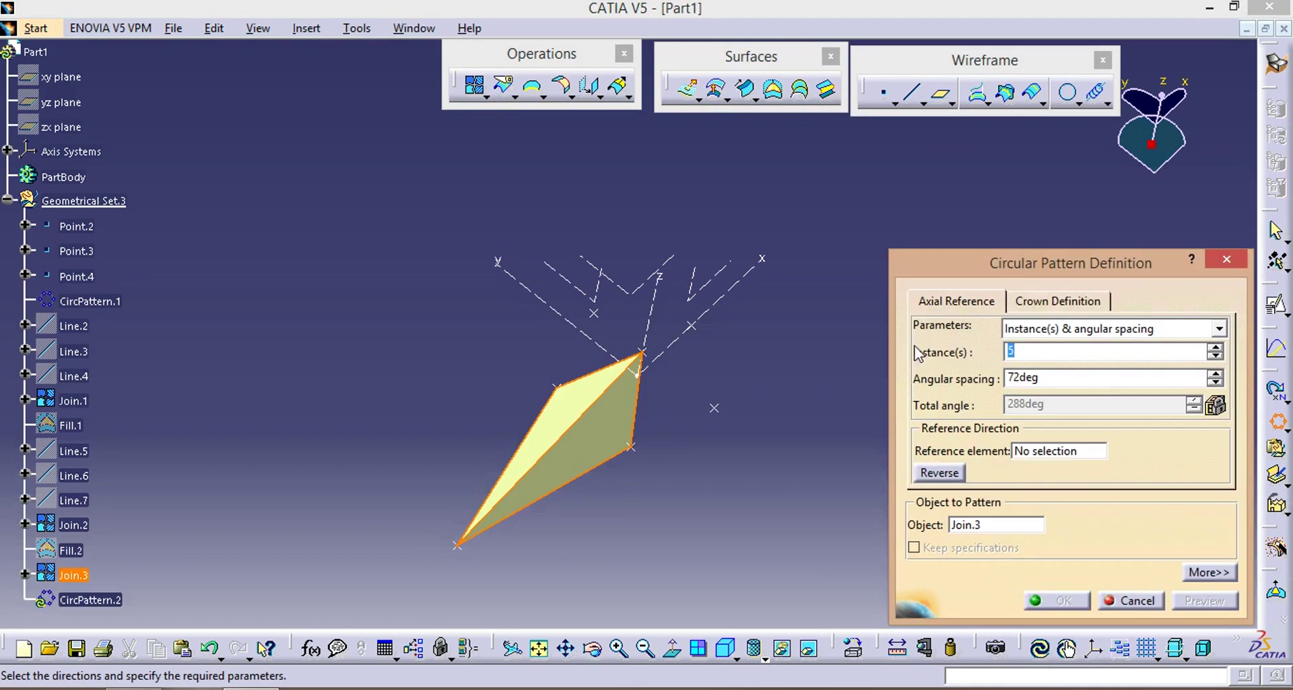
{"action": "left_click", "coordinate": [1086, 327]}
{"action": "left_click", "coordinate": [1045, 390]}
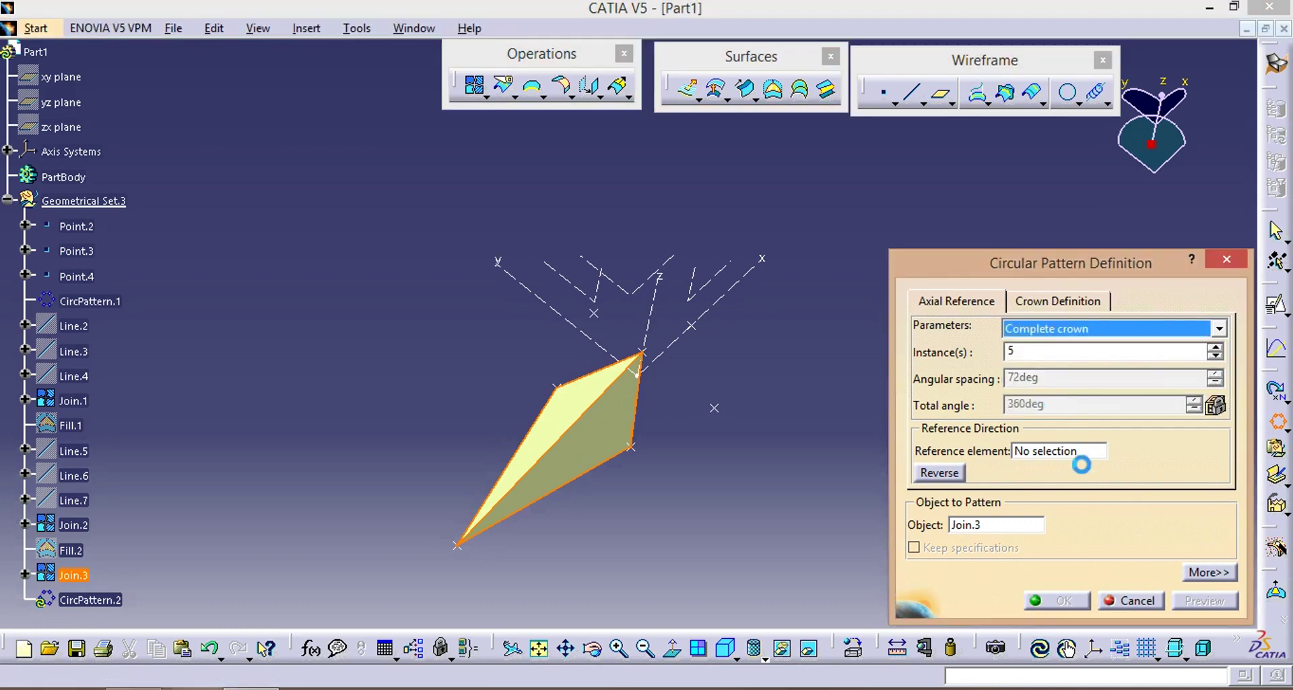
{"action": "left_click", "coordinate": [1077, 452]}
{"action": "left_click", "coordinate": [659, 306]}
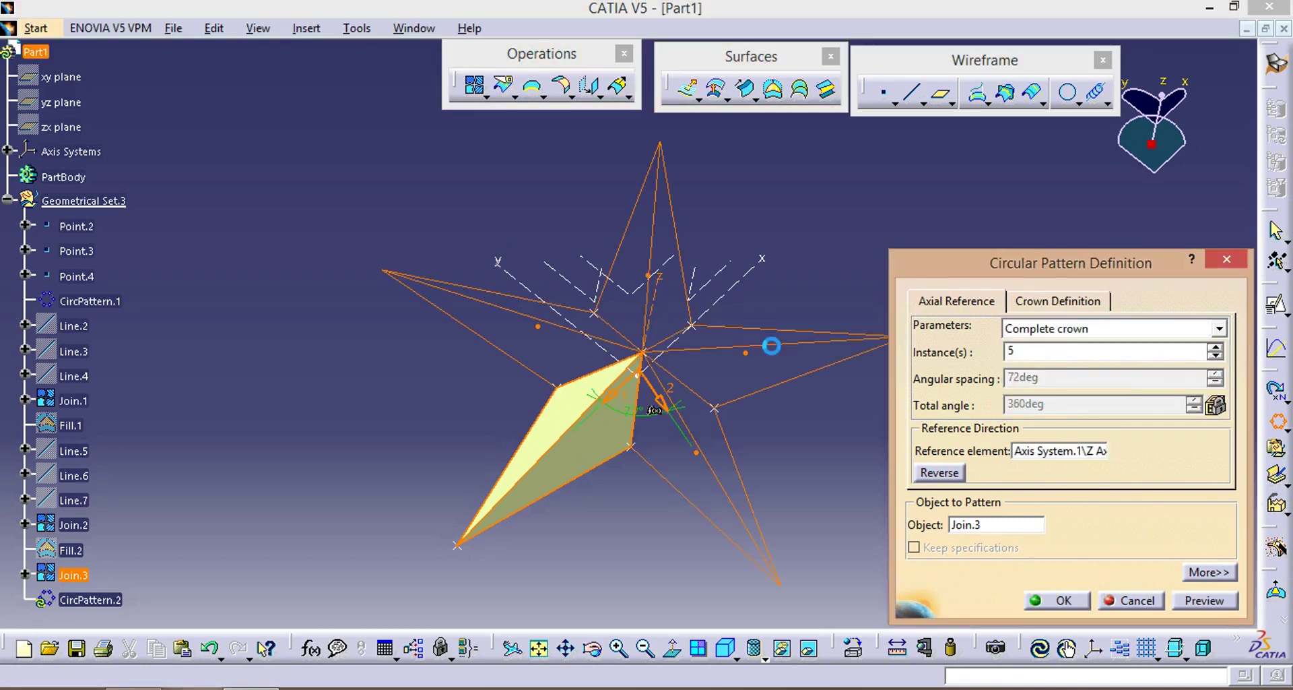
{"action": "left_click", "coordinate": [1076, 600]}
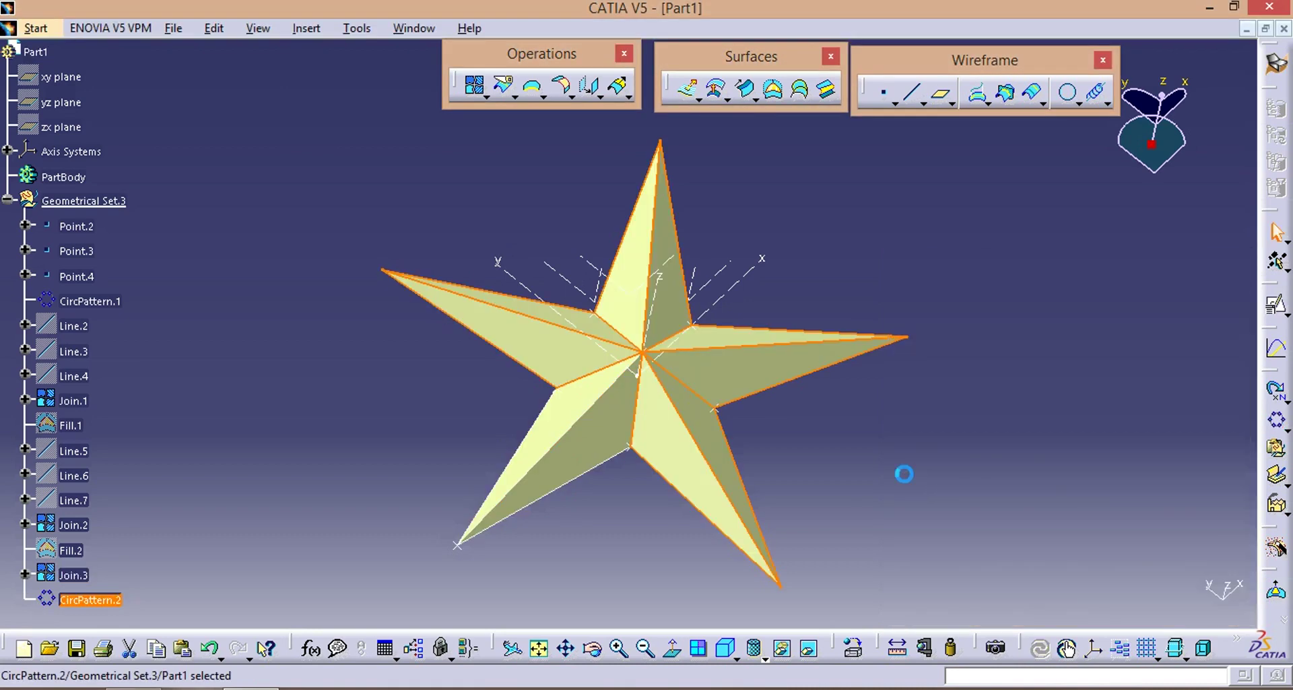
Join the circular pattern CircPattern.2 with the original arm Join.3 into one star surface.
{"action": "left_click", "coordinate": [476, 87]}
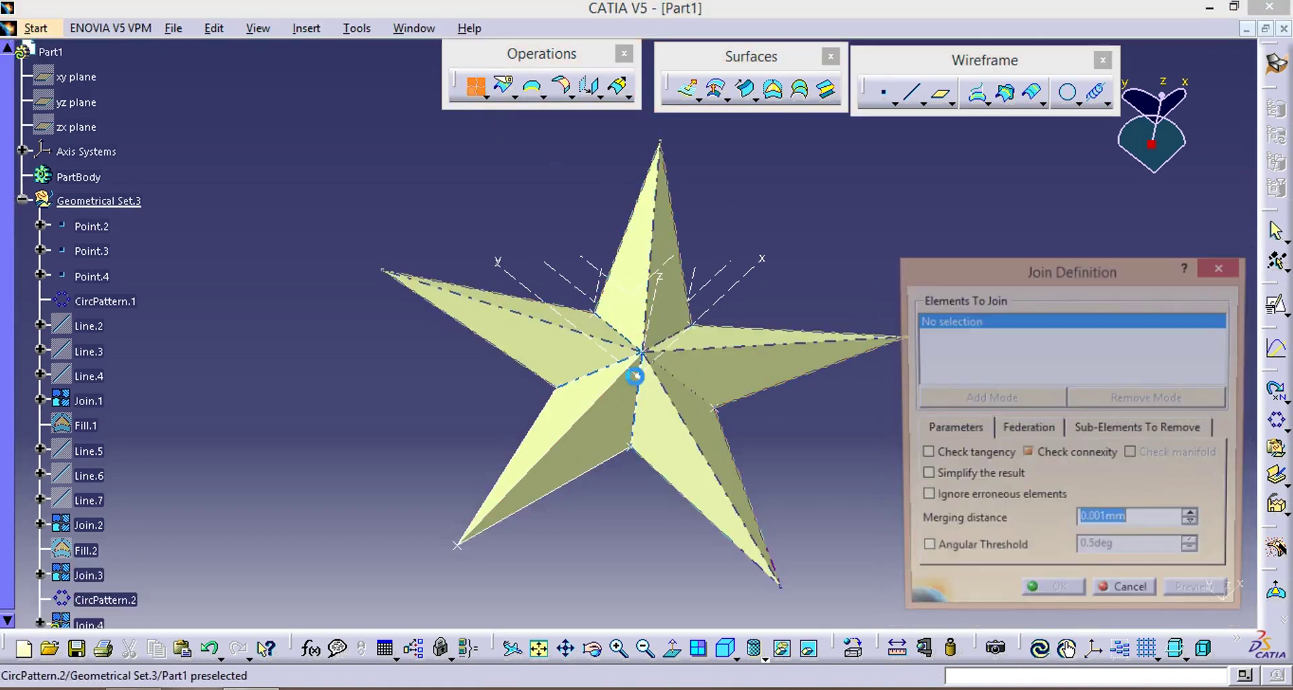
{"action": "left_click", "coordinate": [581, 431]}
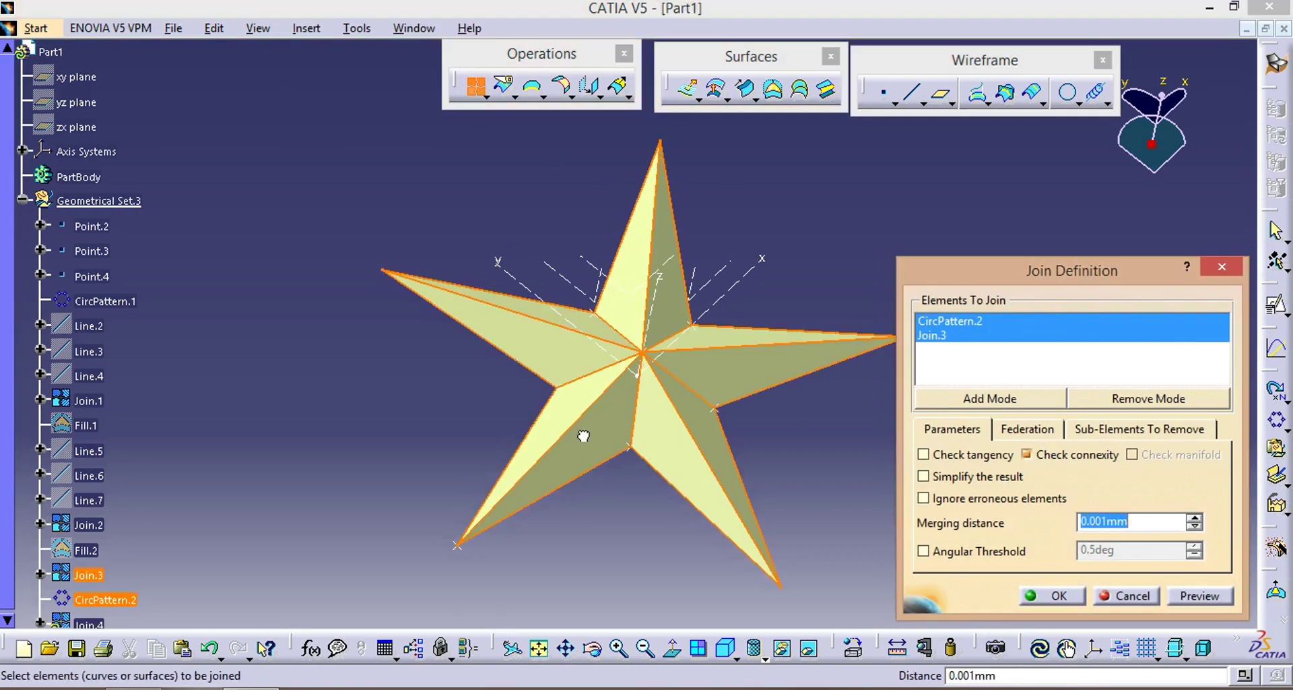
{"action": "left_click", "coordinate": [1042, 598]}
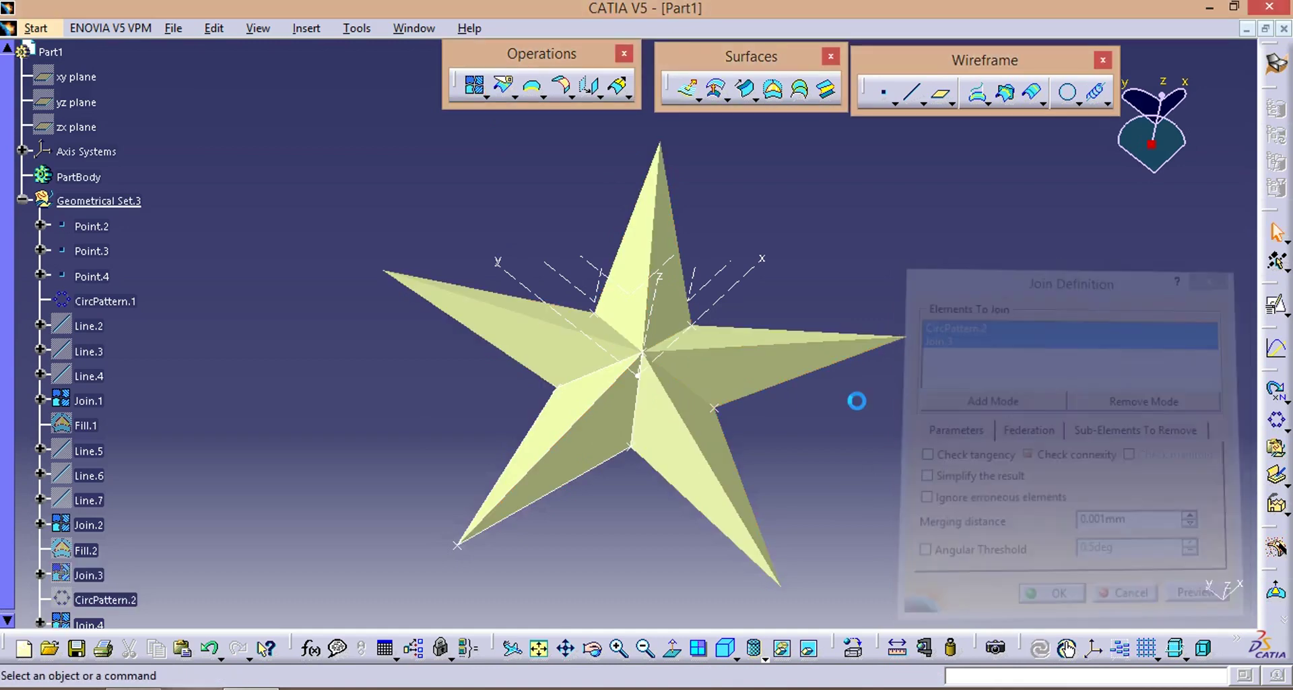
Mirror the joined star surface about the axis system's XY plane with Symmetry, keeping the result as a surface.
{"action": "middle_click_drag", "start_coordinate": [572, 431], "coordinate": [781, 201]}
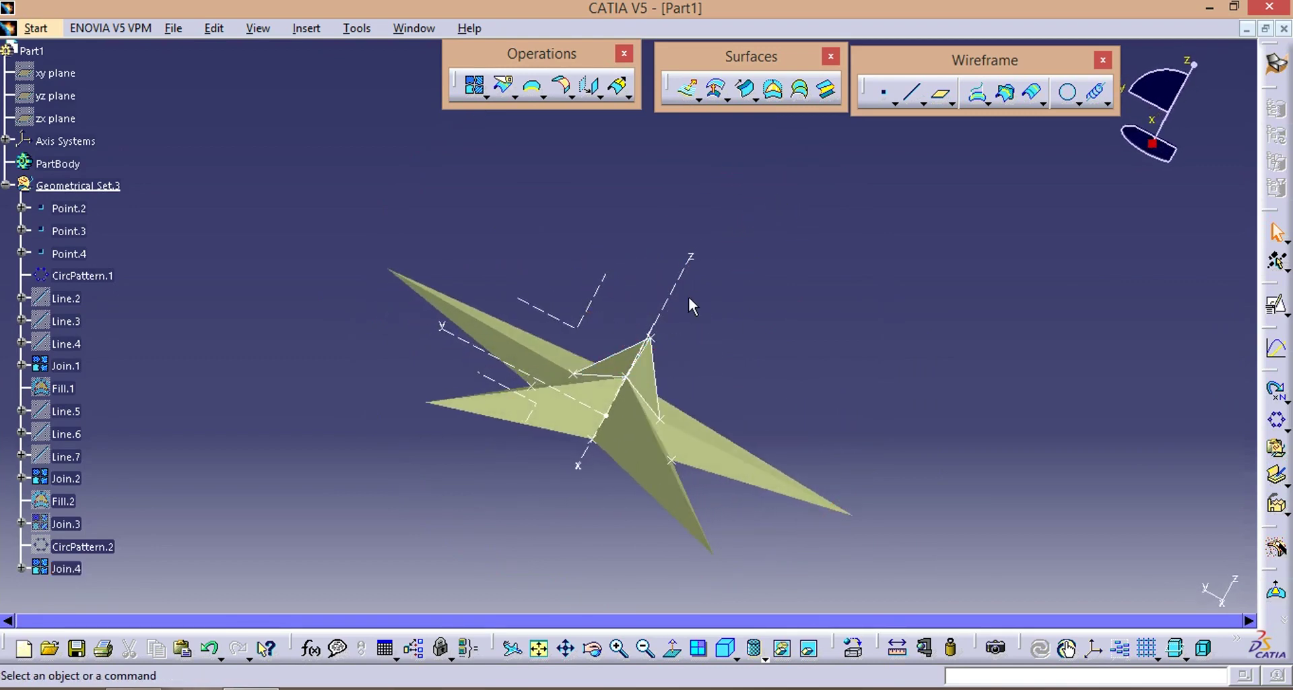
{"action": "mouse_move", "coordinate": [688, 296]}
{"action": "middle_mouse_down"}
{"action": "mouse_move", "coordinate": [745, 297]}
{"action": "mouse_move", "coordinate": [751, 332]}
{"action": "mouse_move", "coordinate": [754, 300]}
{"action": "mouse_move", "coordinate": [783, 288]}
{"action": "mouse_move", "coordinate": [710, 287]}
{"action": "middle_mouse_up"}
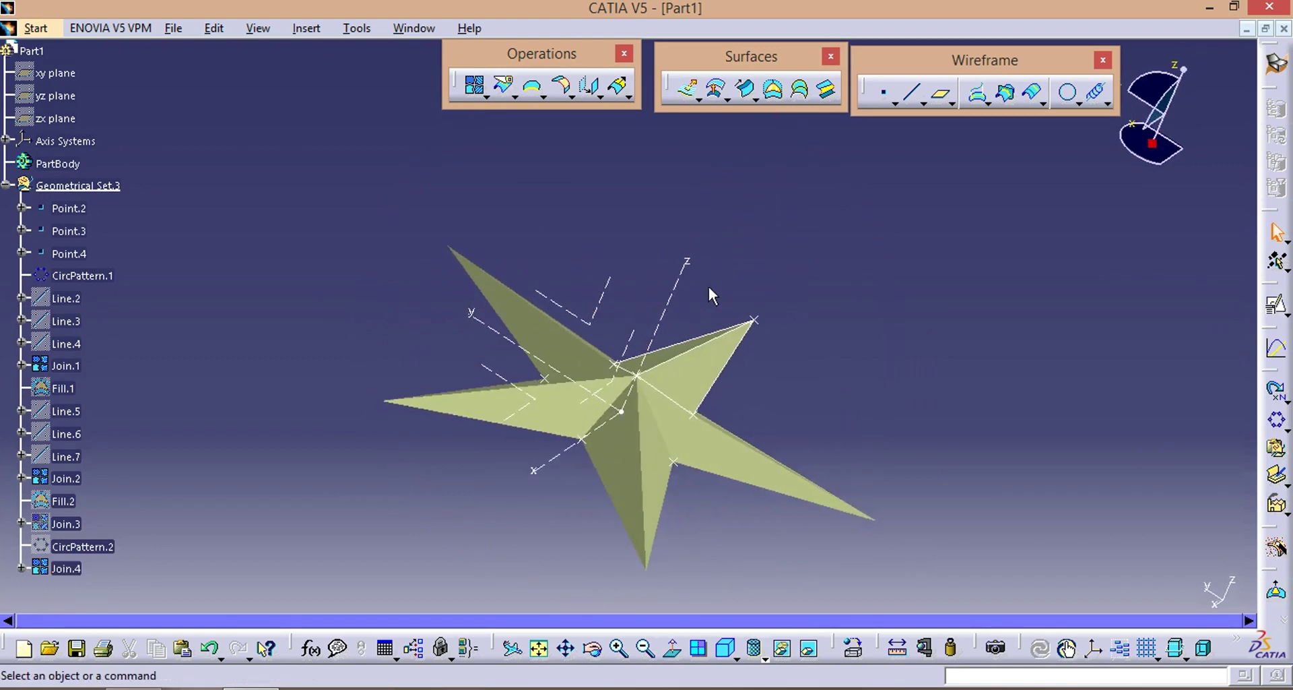
{"action": "left_click", "coordinate": [598, 97]}
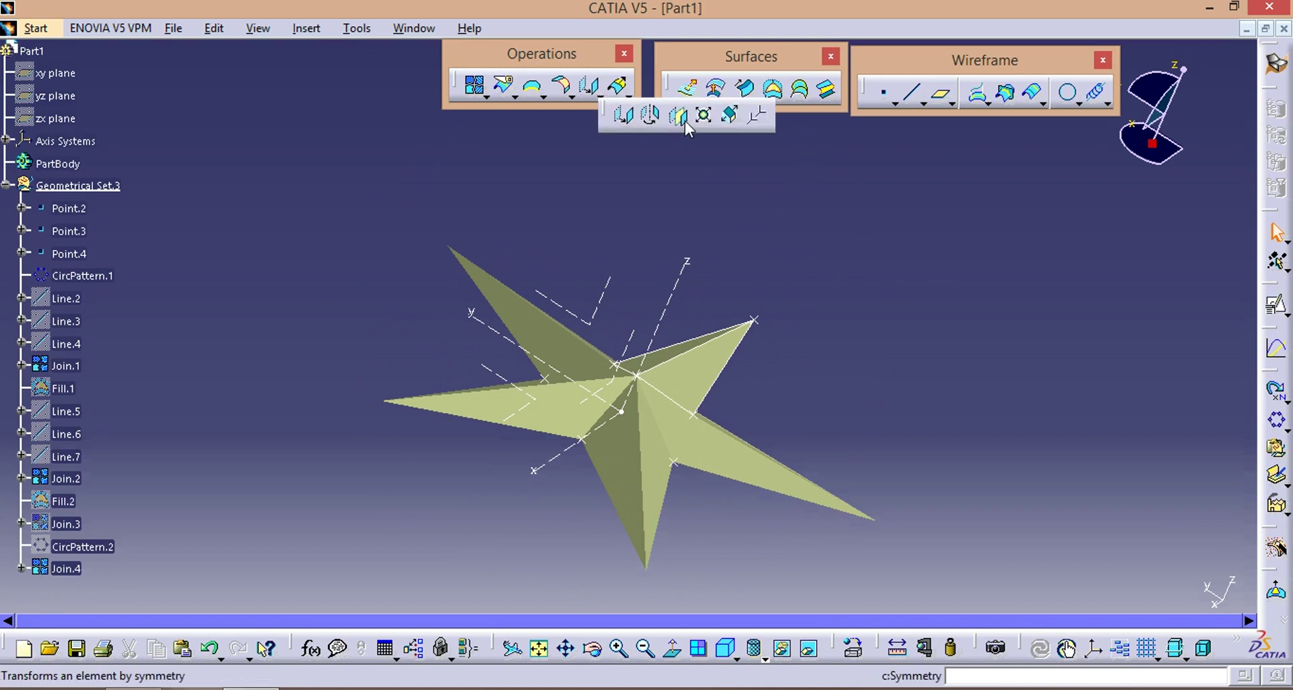
{"action": "left_click", "coordinate": [685, 131]}
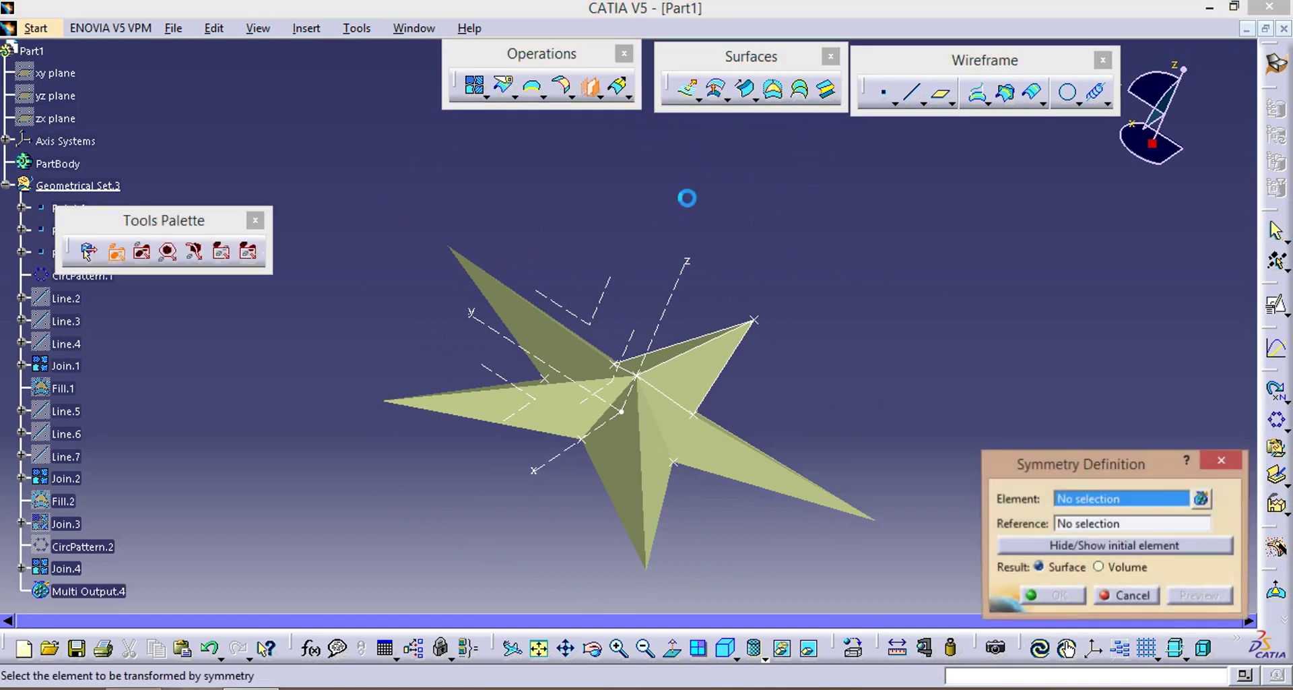
{"action": "middle_click_drag", "start_coordinate": [872, 281], "coordinate": [676, 352]}
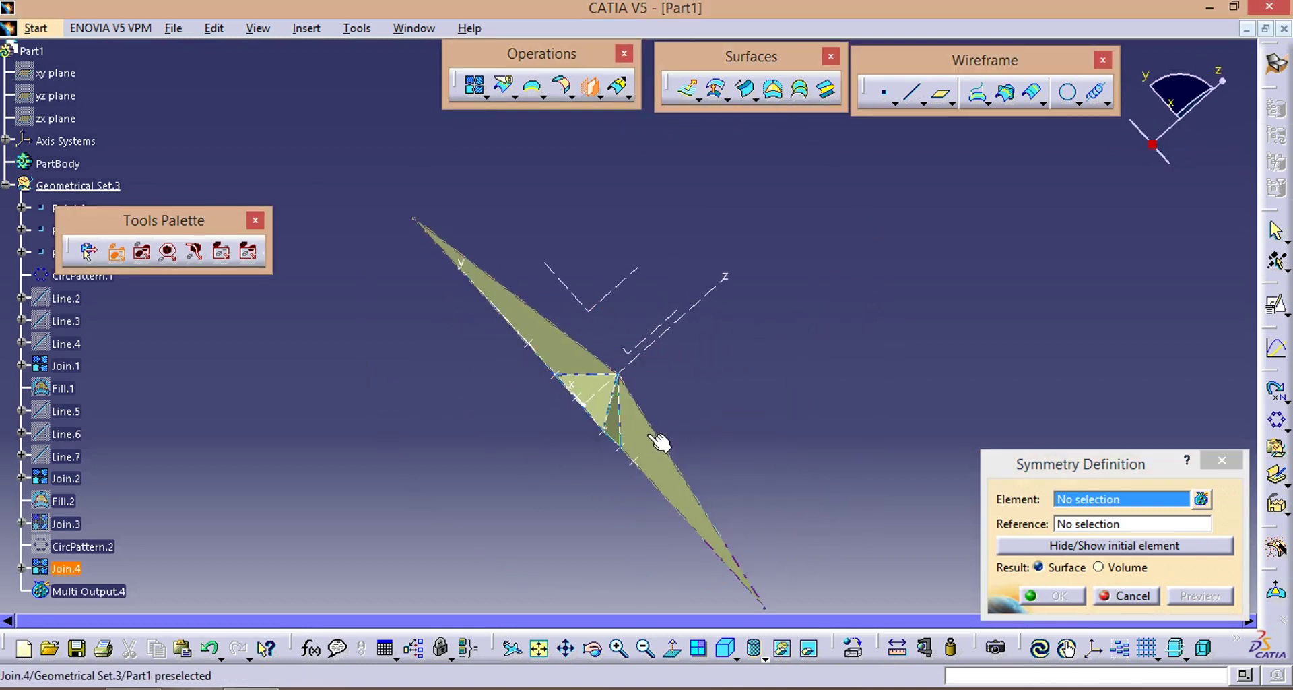
{"action": "left_click", "coordinate": [660, 442]}
{"action": "middle_click_drag", "start_coordinate": [462, 483], "coordinate": [606, 384]}
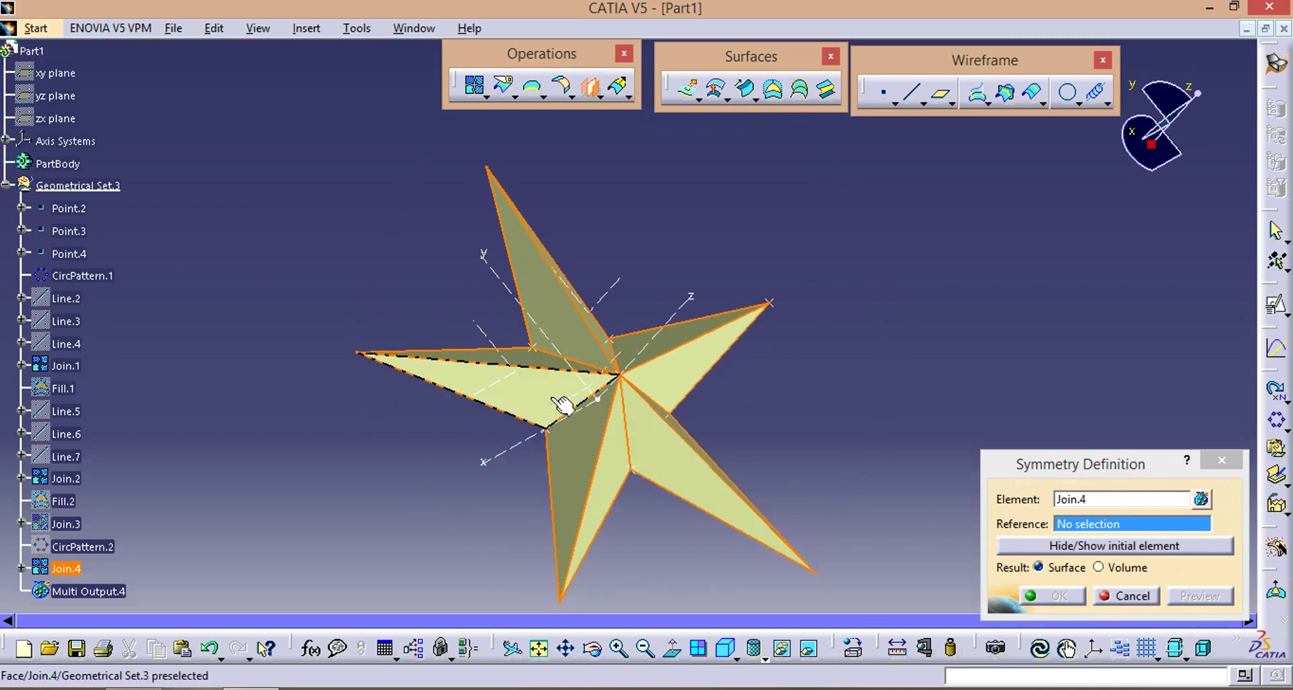
{"action": "middle_click_drag", "start_coordinate": [578, 342], "coordinate": [523, 387]}
{"action": "left_click", "coordinate": [523, 390]}
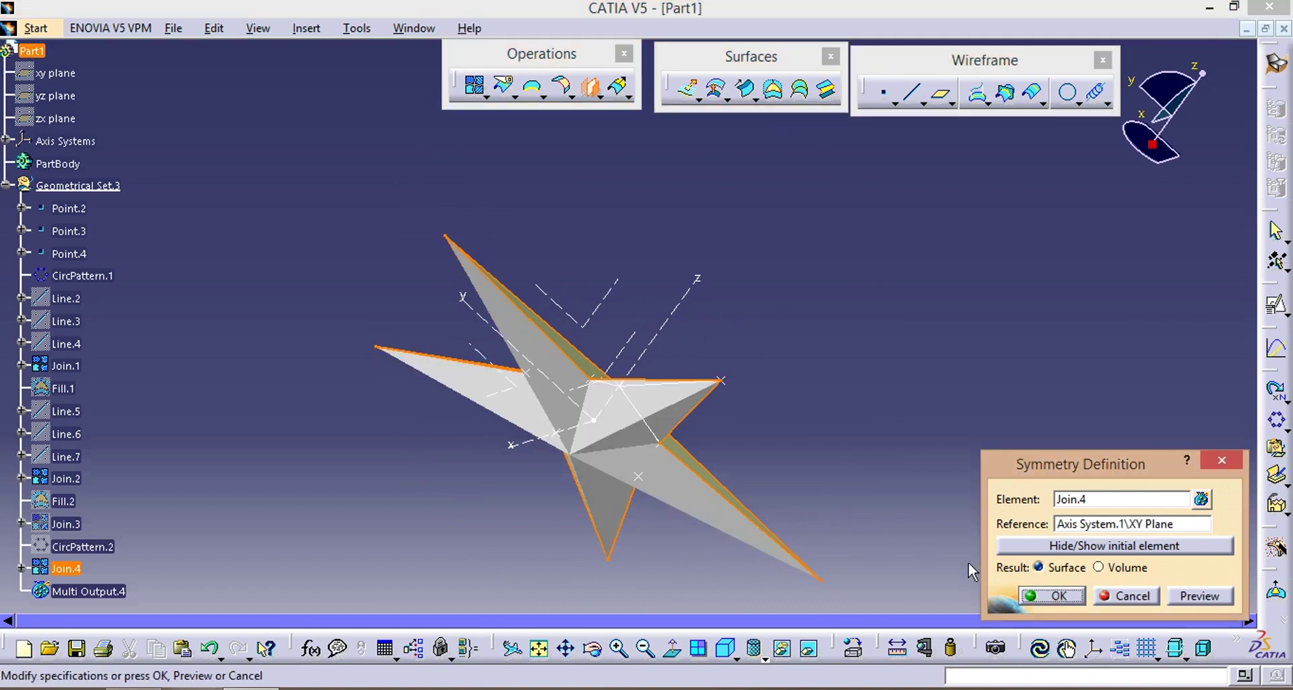
{"action": "left_click", "coordinate": [1042, 596]}
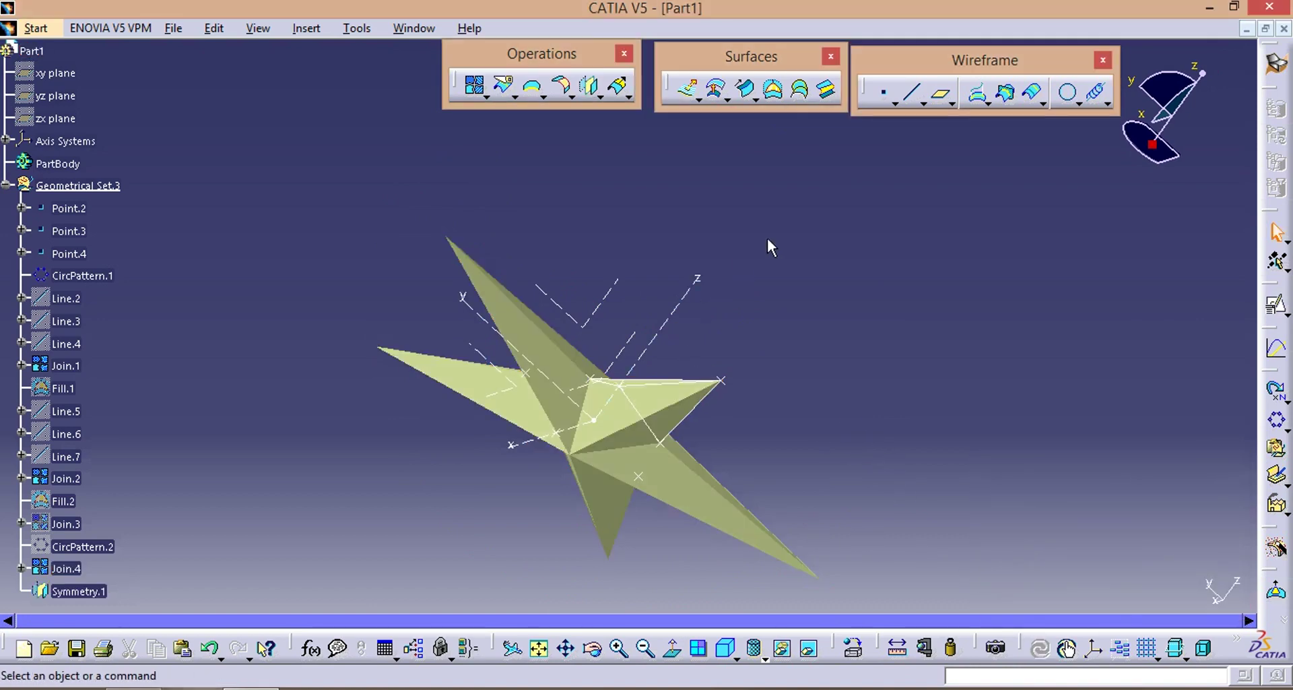
Create a full center-and-radius circle around the star, centered on the axis system origin, supported by its XY plane, with a 150 mm radius.
{"action": "middle_click_drag", "start_coordinate": [767, 239], "coordinate": [768, 518]}
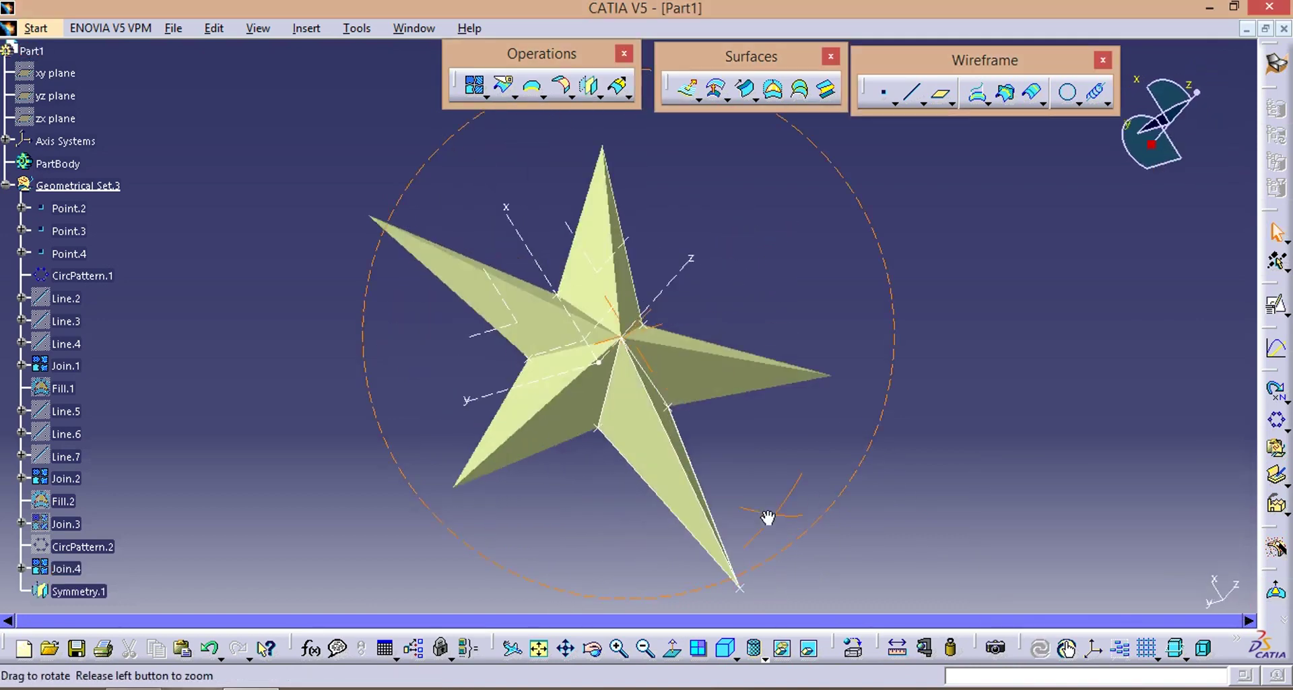
{"action": "middle_click_drag", "start_coordinate": [519, 377], "coordinate": [534, 405]}
{"action": "middle_click_drag", "start_coordinate": [825, 410], "coordinate": [855, 384]}
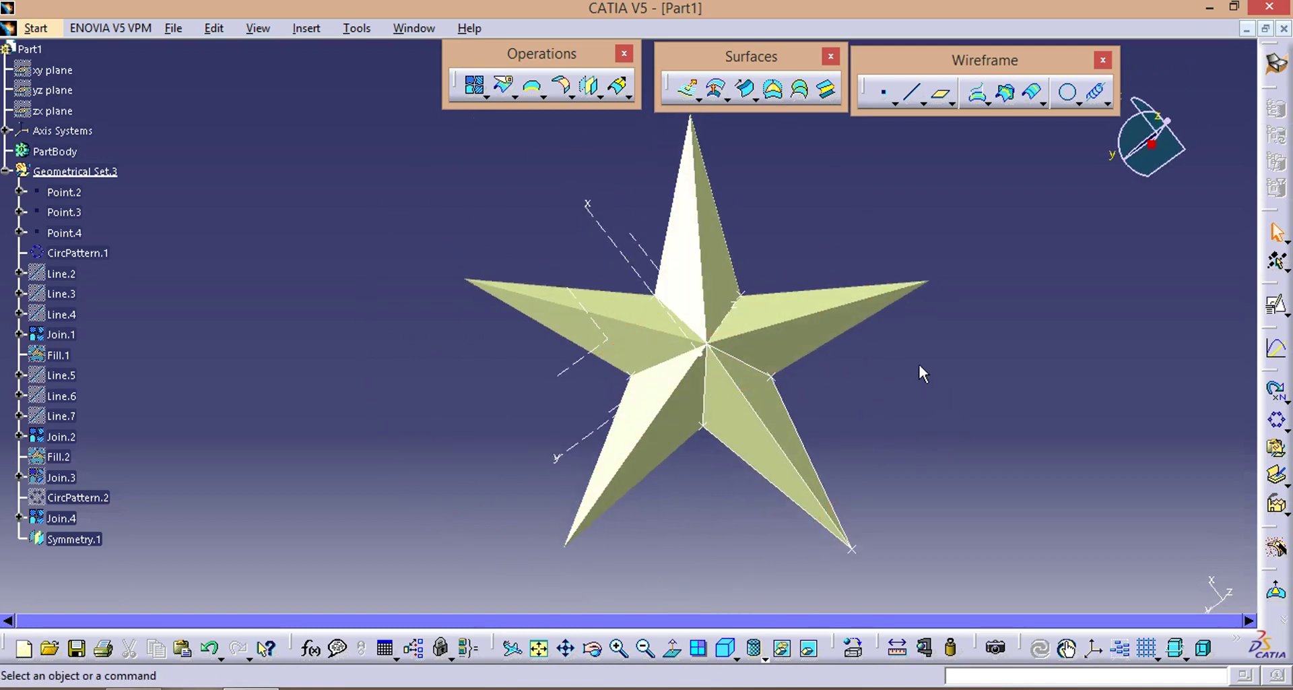
{"action": "left_click", "coordinate": [1068, 94]}
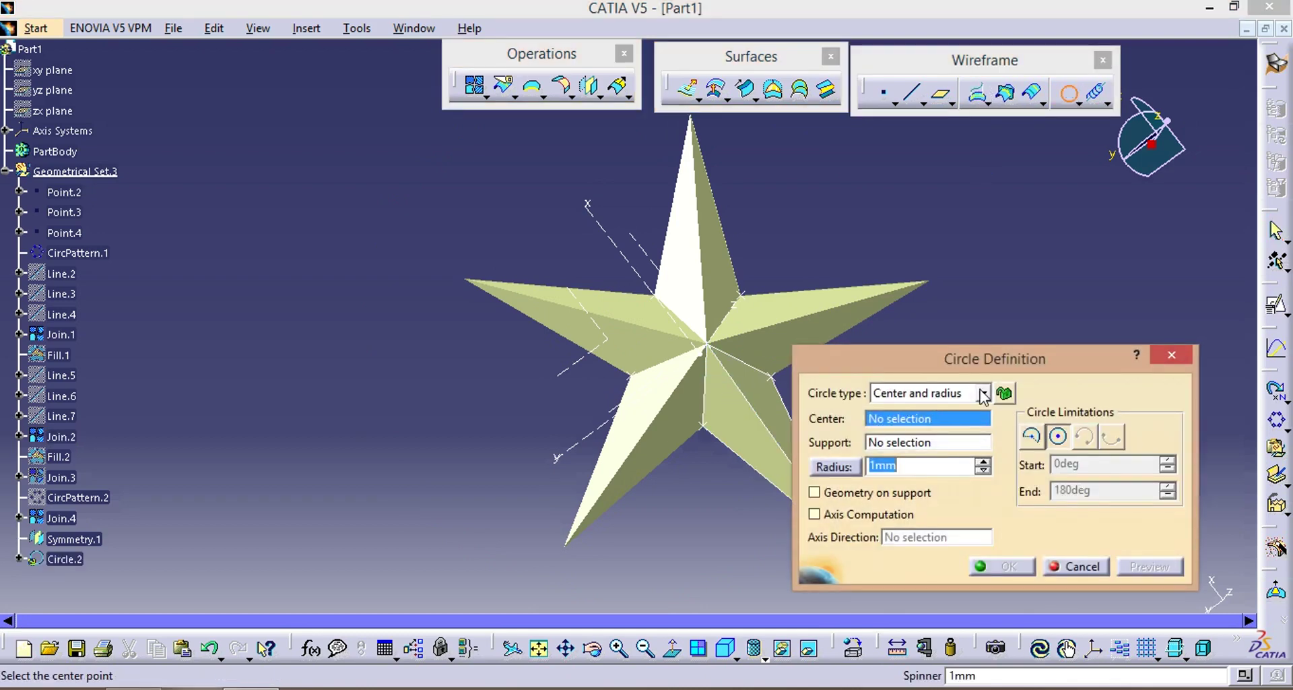
{"action": "left_click", "coordinate": [983, 394]}
{"action": "left_click", "coordinate": [899, 470]}
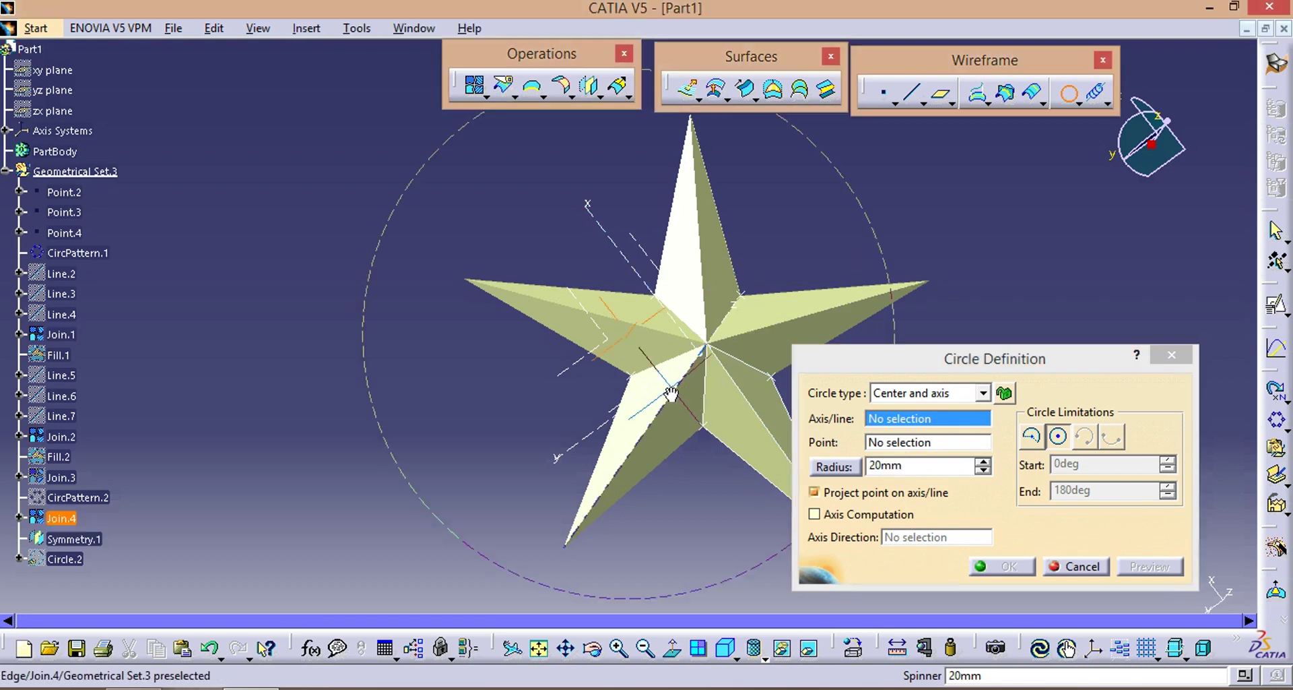
{"action": "middle_click_drag", "start_coordinate": [674, 404], "coordinate": [779, 209]}
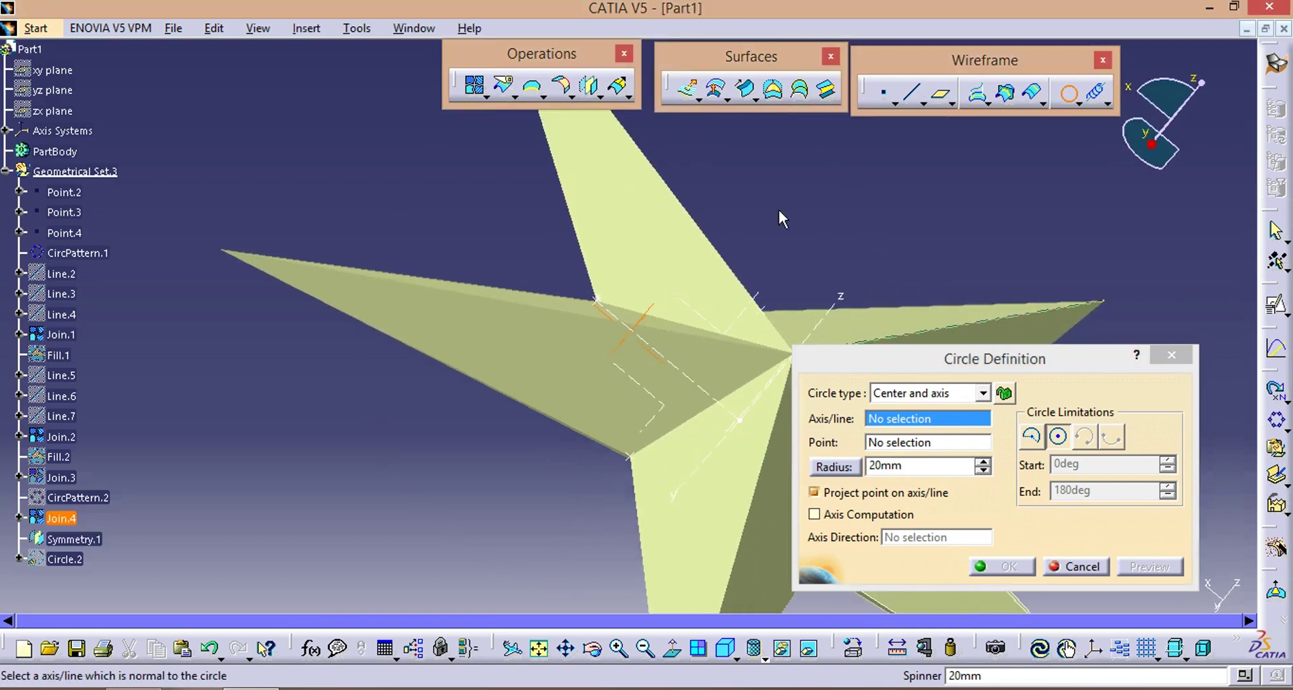
{"action": "left_click", "coordinate": [744, 425]}
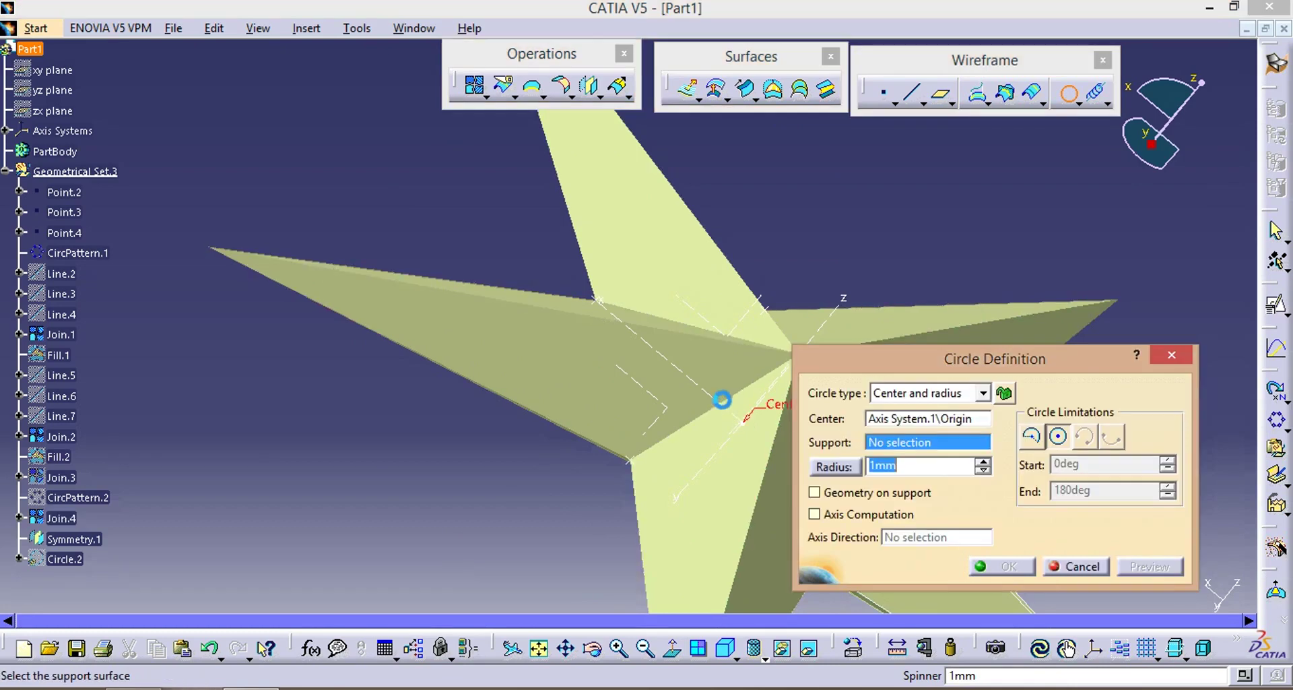
{"action": "middle_click_drag", "start_coordinate": [837, 308], "coordinate": [717, 296]}
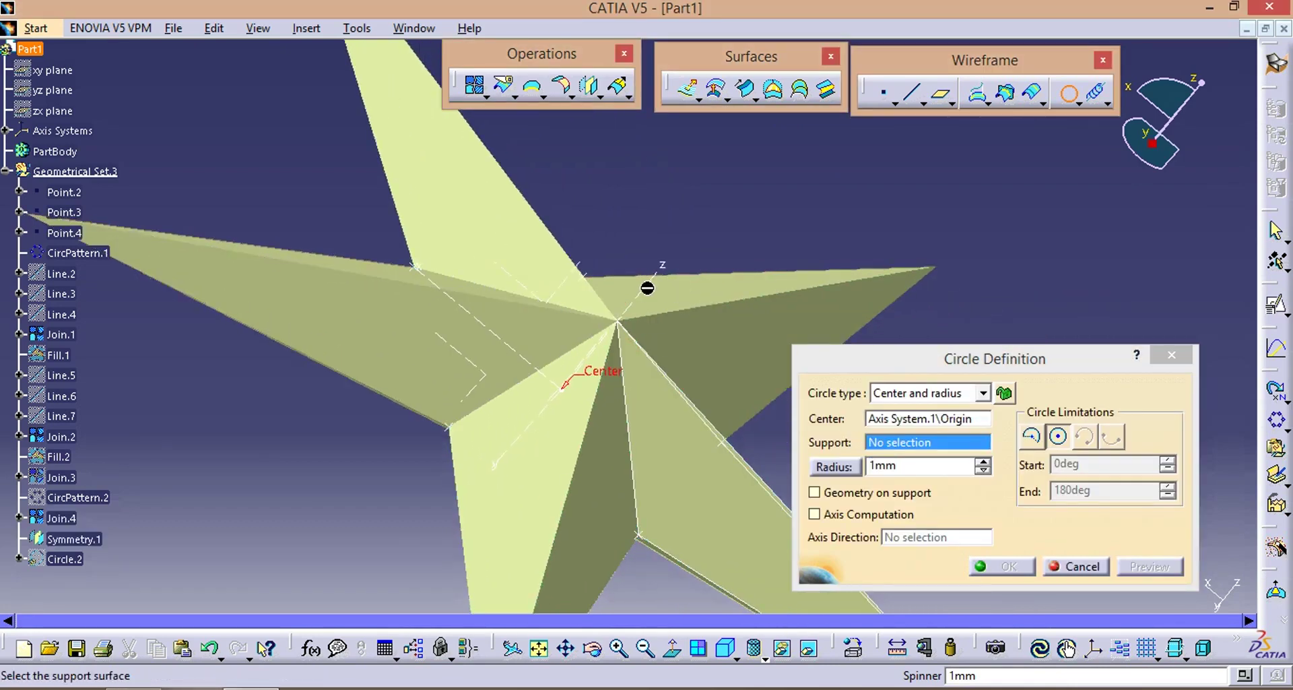
{"action": "left_click", "coordinate": [491, 378]}
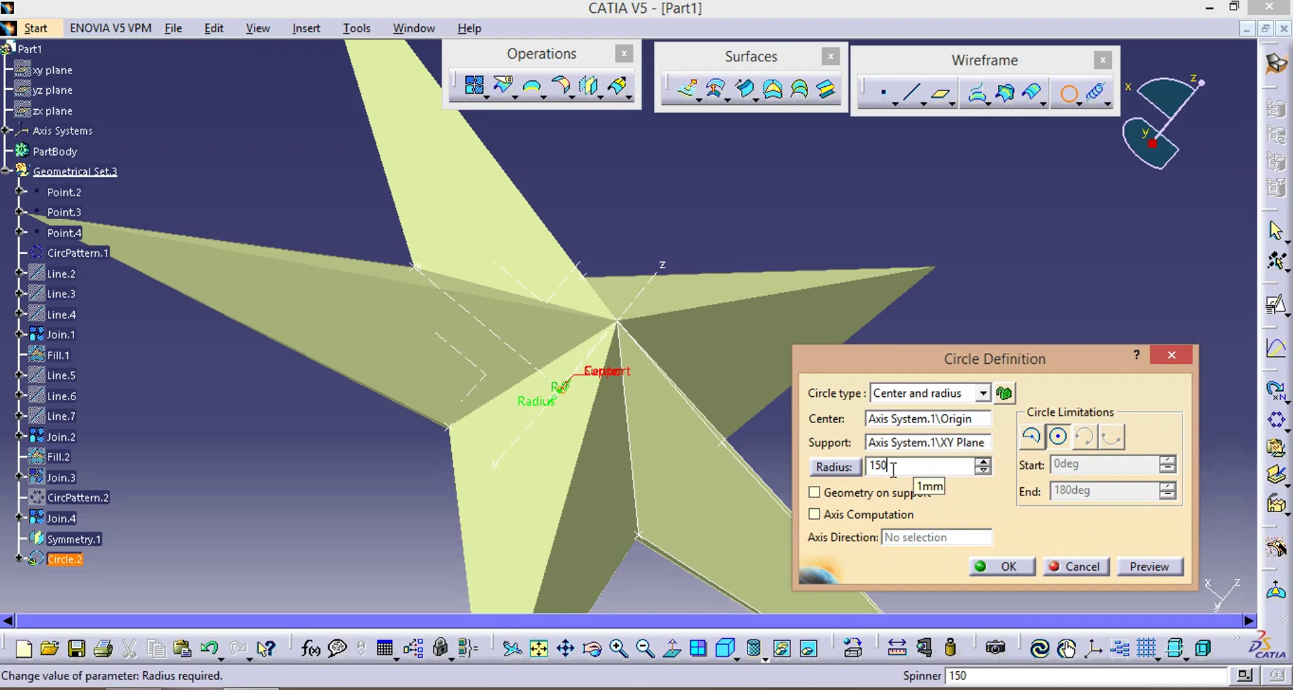
{"action": "left_click", "coordinate": [1137, 568]}
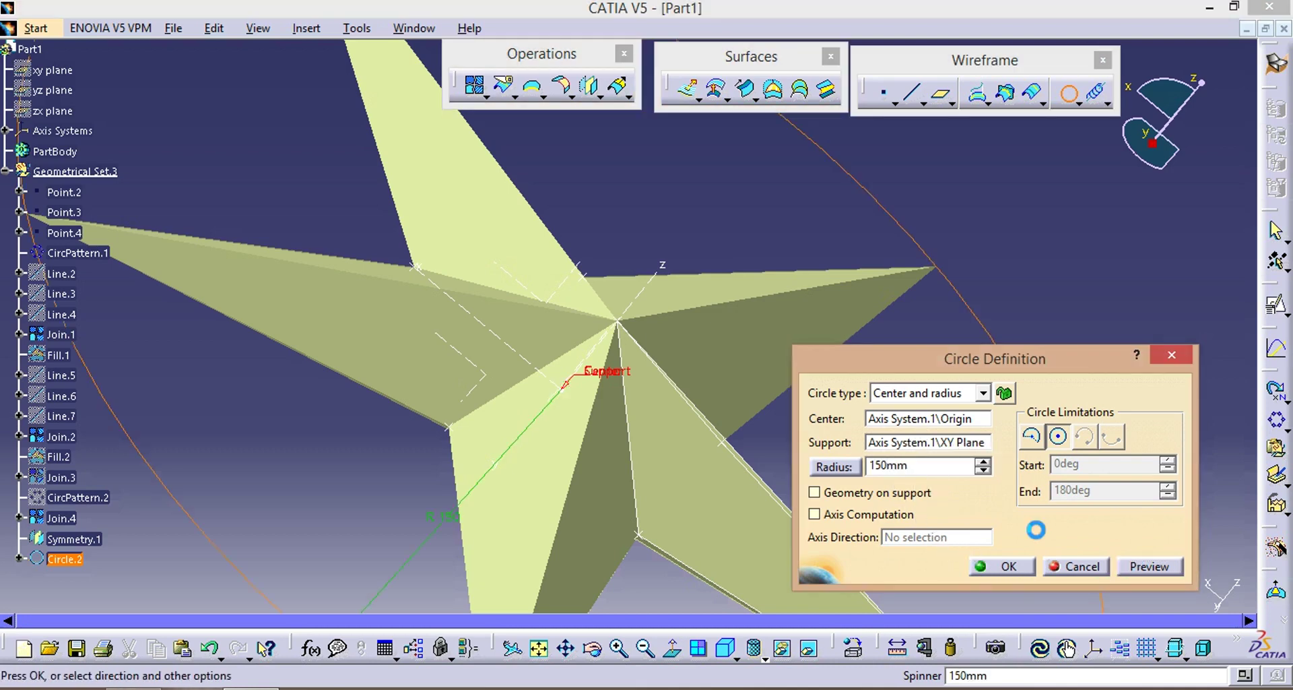
{"action": "left_click", "coordinate": [1004, 571]}
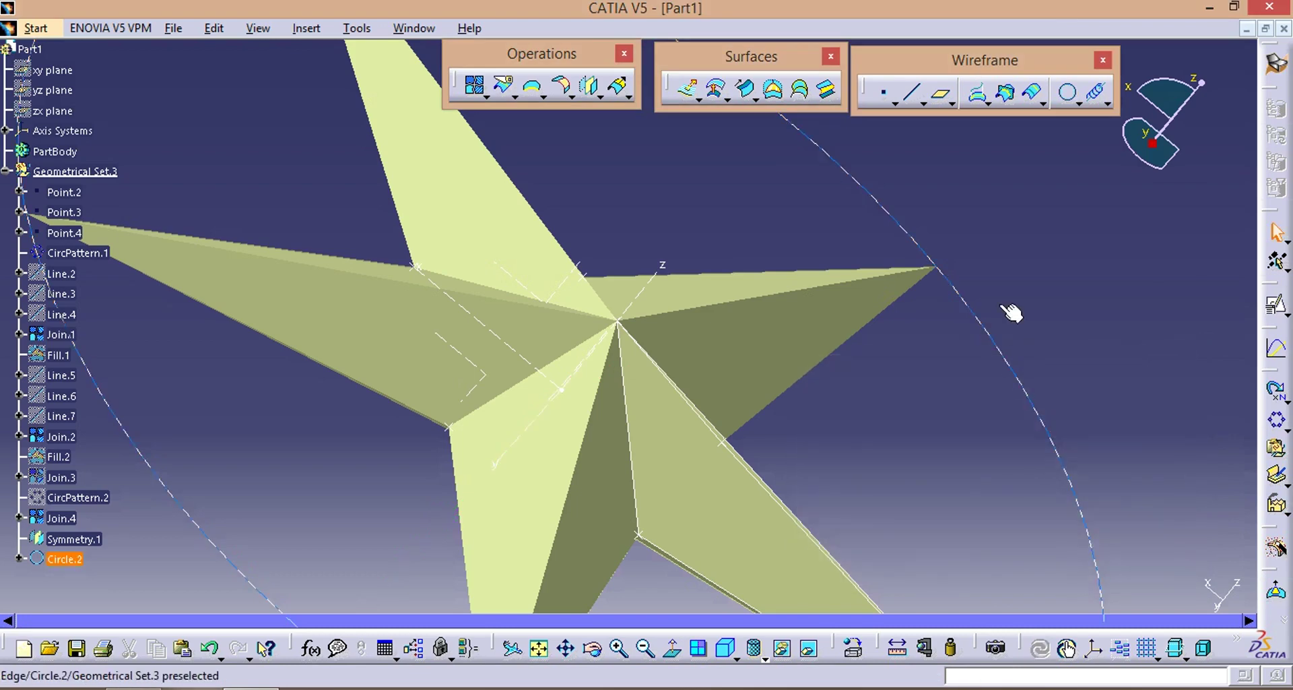
Create a plane normal to the circle around the star, passing through Point.4 at the arm tip.
{"action": "middle_click_drag", "start_coordinate": [856, 307], "coordinate": [655, 406]}
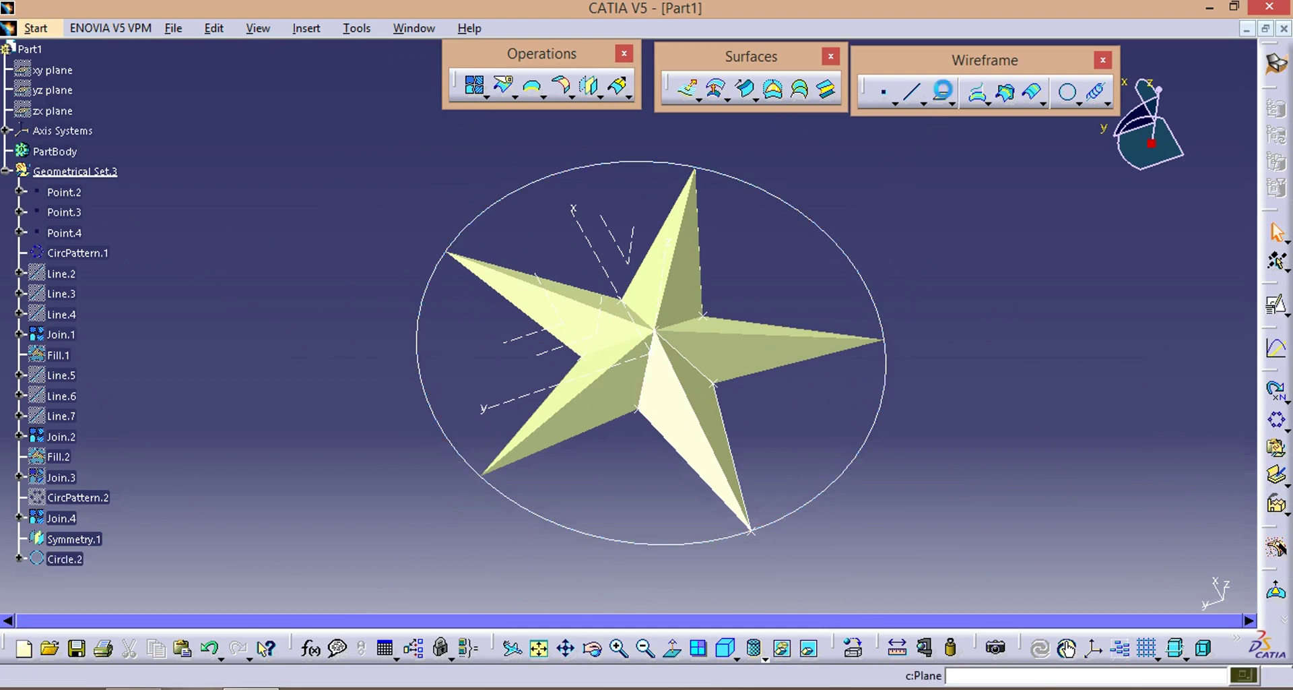
{"action": "left_click", "coordinate": [759, 534]}
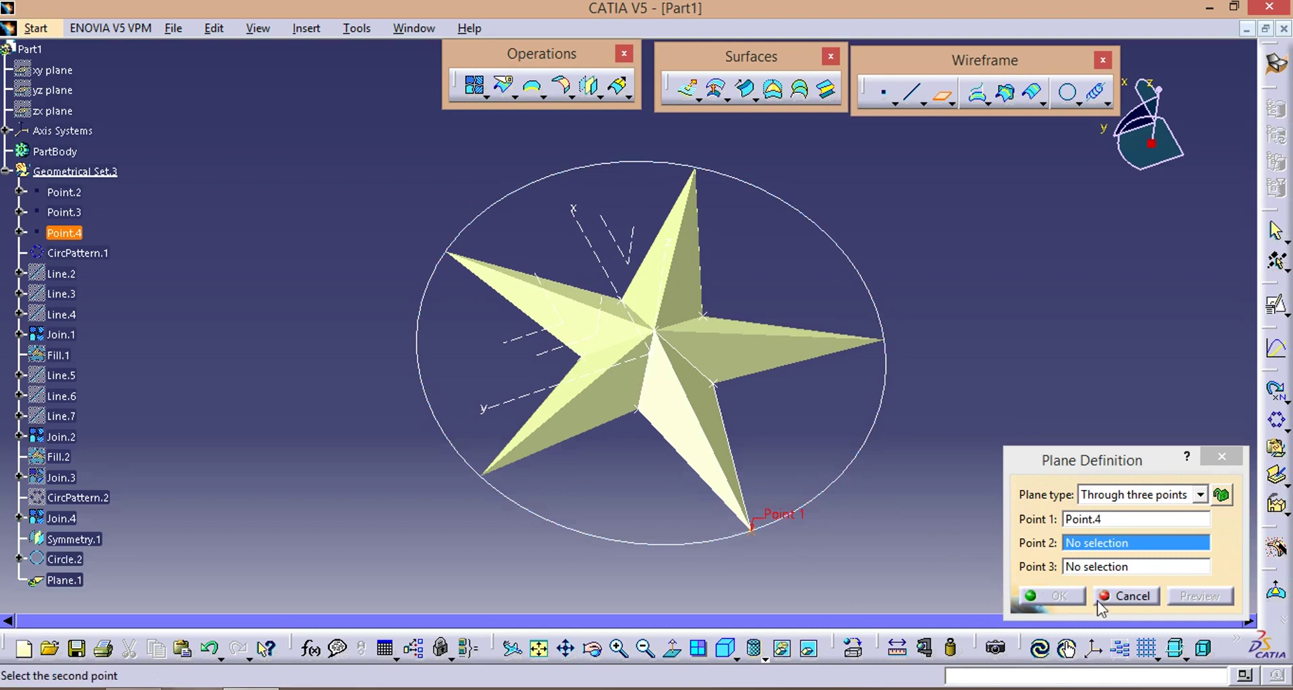
{"action": "left_click", "coordinate": [1117, 596]}
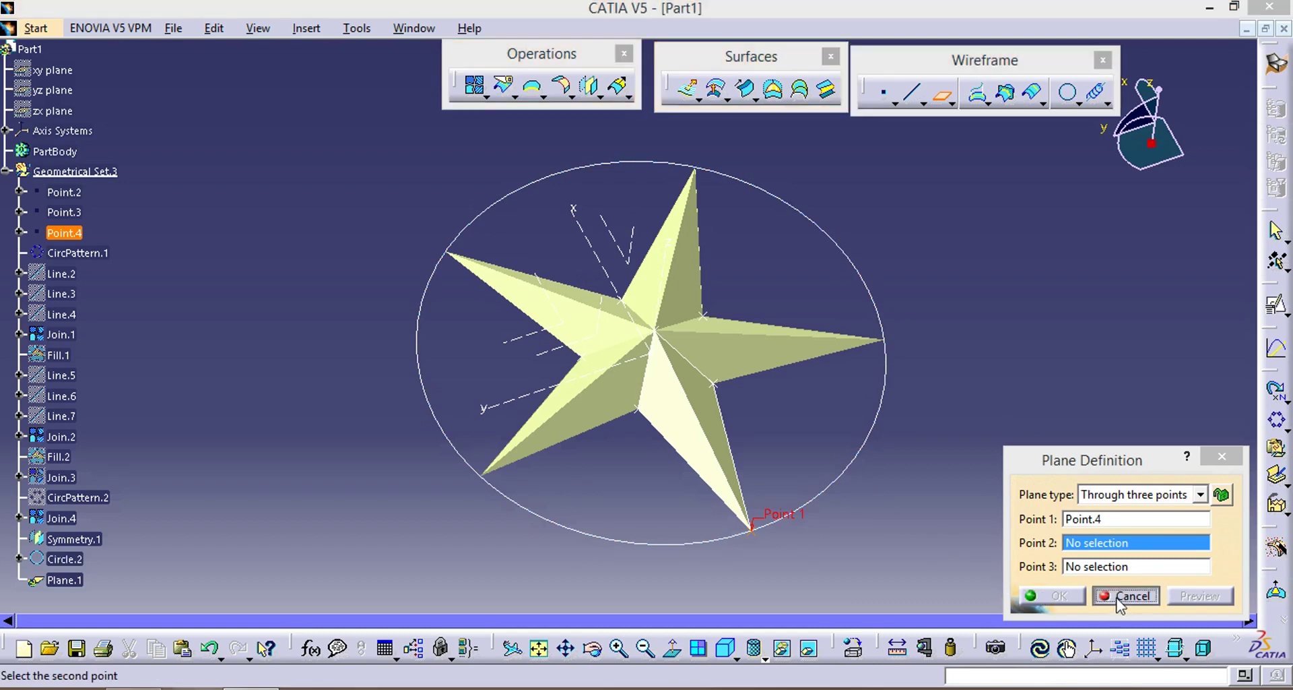
{"action": "left_click", "coordinate": [943, 98]}
{"action": "left_click", "coordinate": [719, 542]}
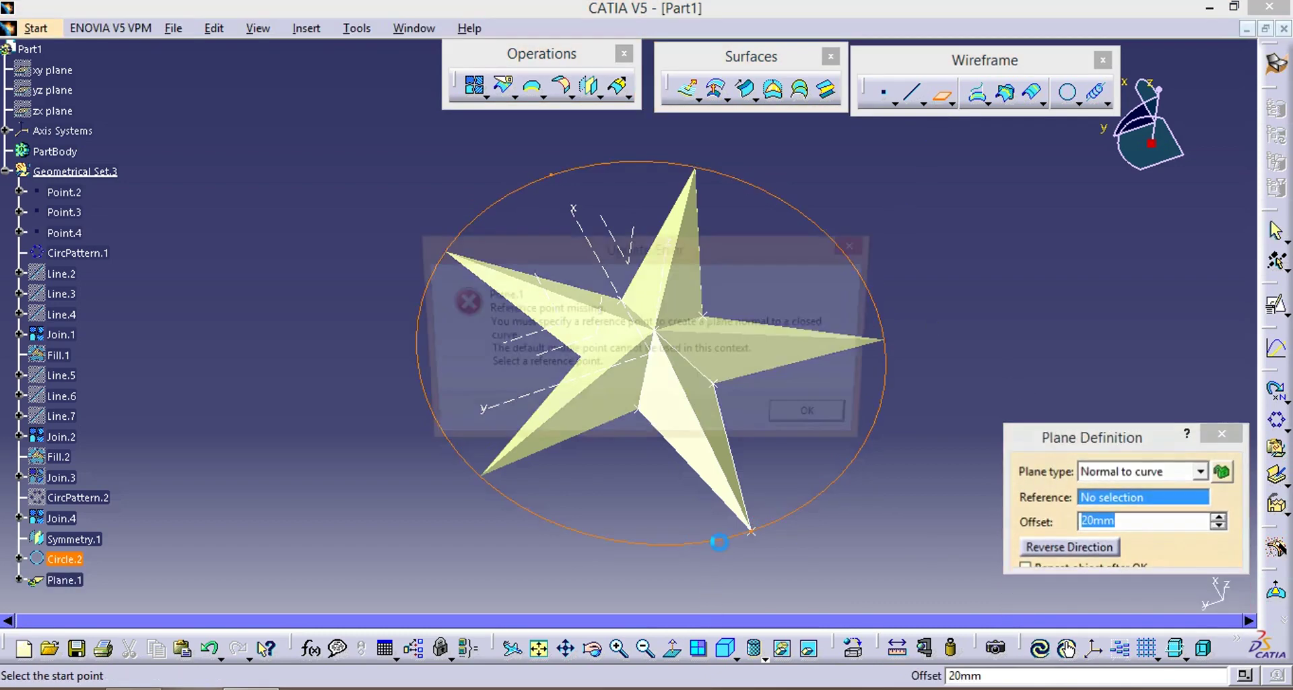
{"action": "left_click", "coordinate": [823, 422]}
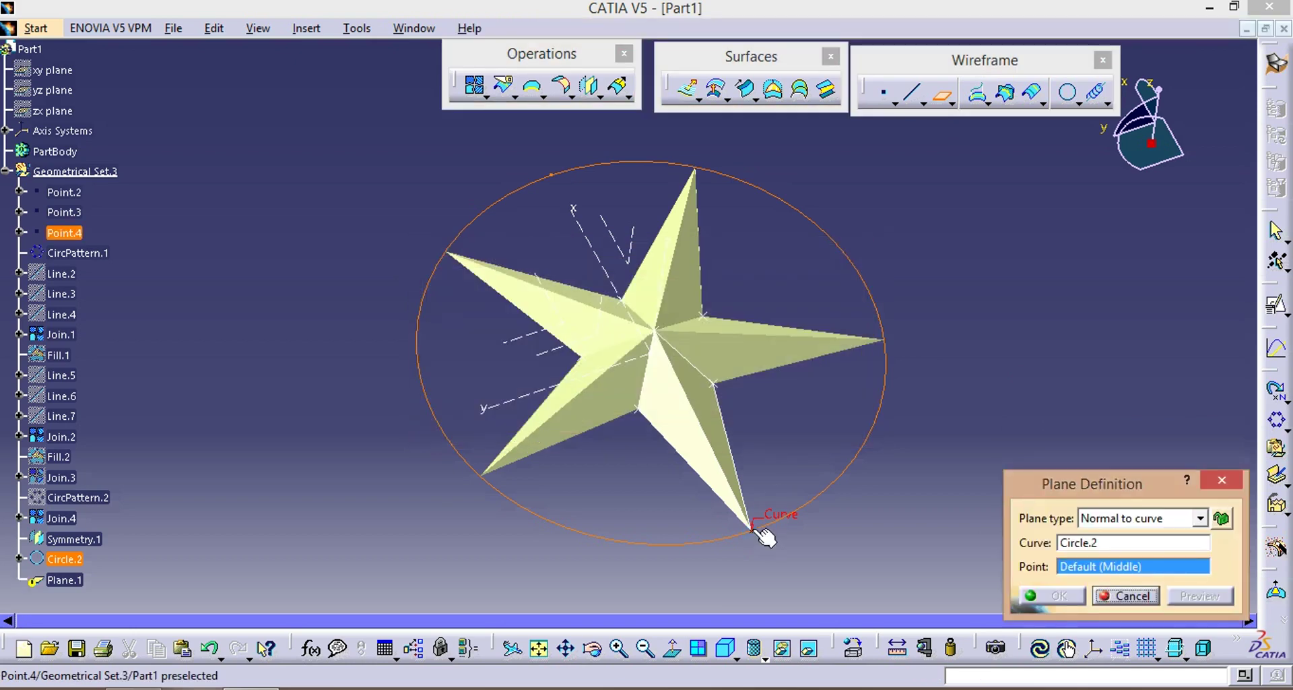
{"action": "left_click", "coordinate": [763, 535]}
{"action": "left_click", "coordinate": [1056, 597]}
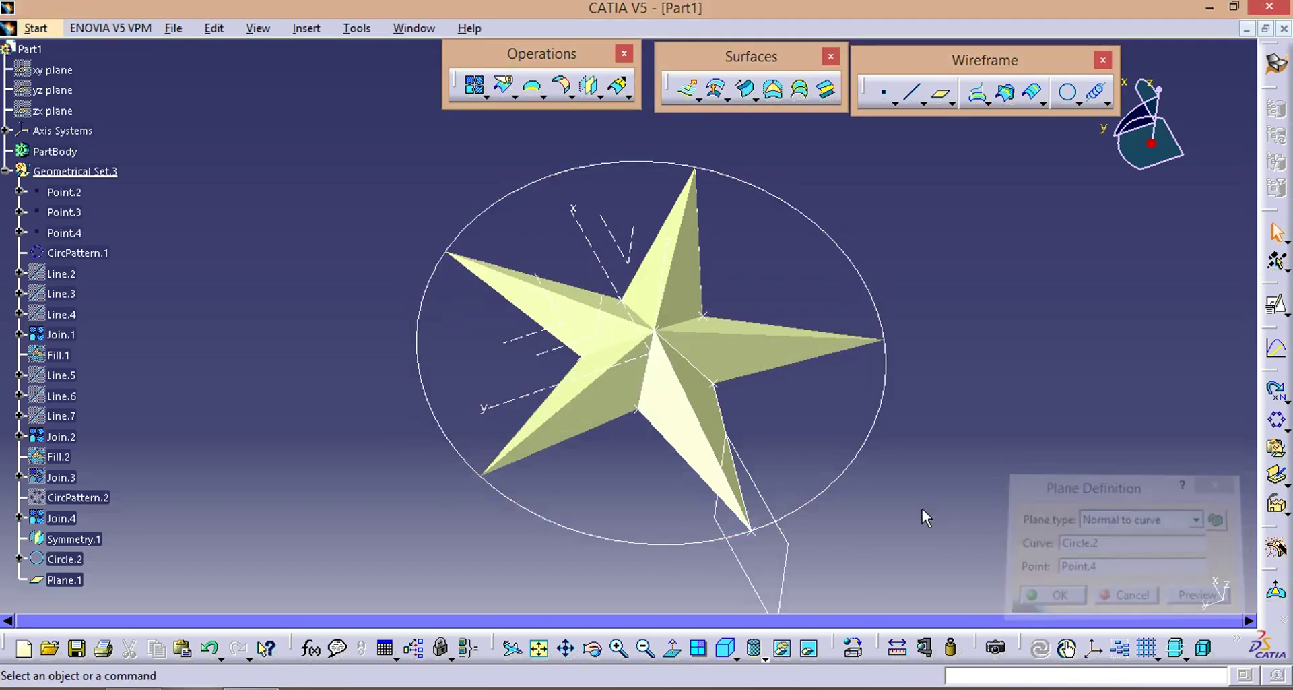
Create a full center-and-radius circle centered on Point.4 at the arm tip, supported by Plane.1, with a 10 mm radius.
{"action": "middle_click_drag", "start_coordinate": [768, 460], "coordinate": [881, 326]}
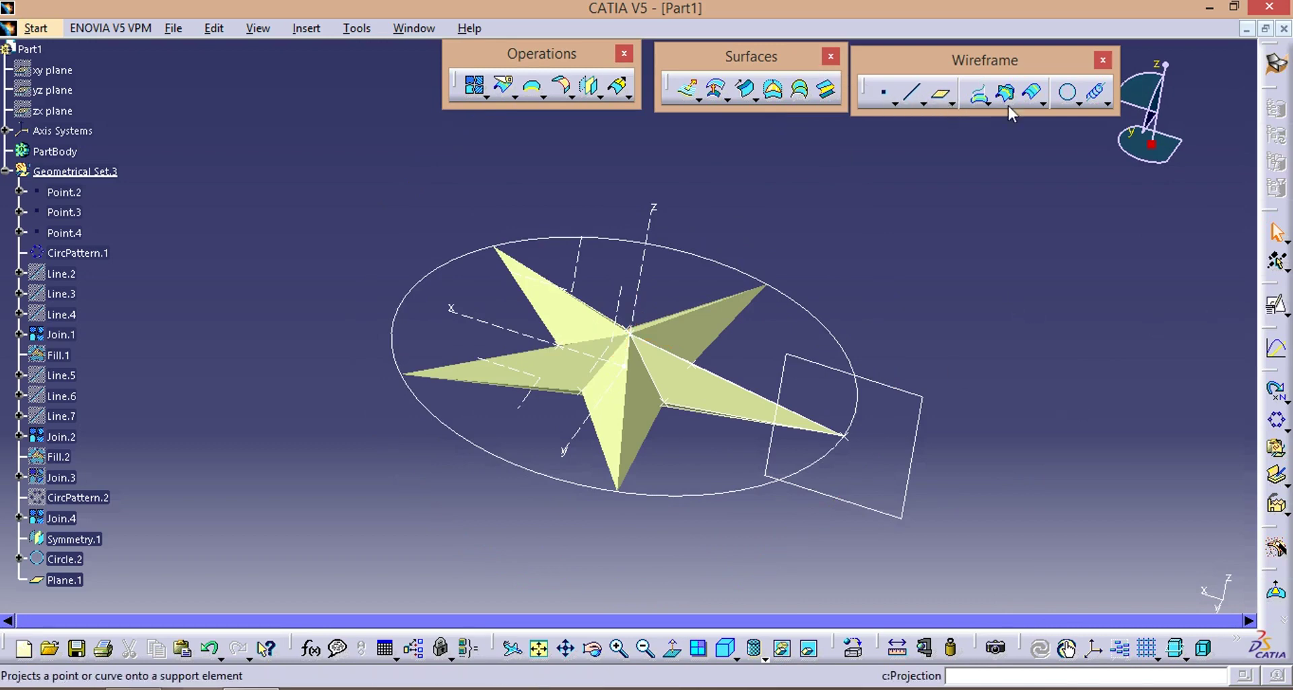
{"action": "left_click", "coordinate": [1072, 97]}
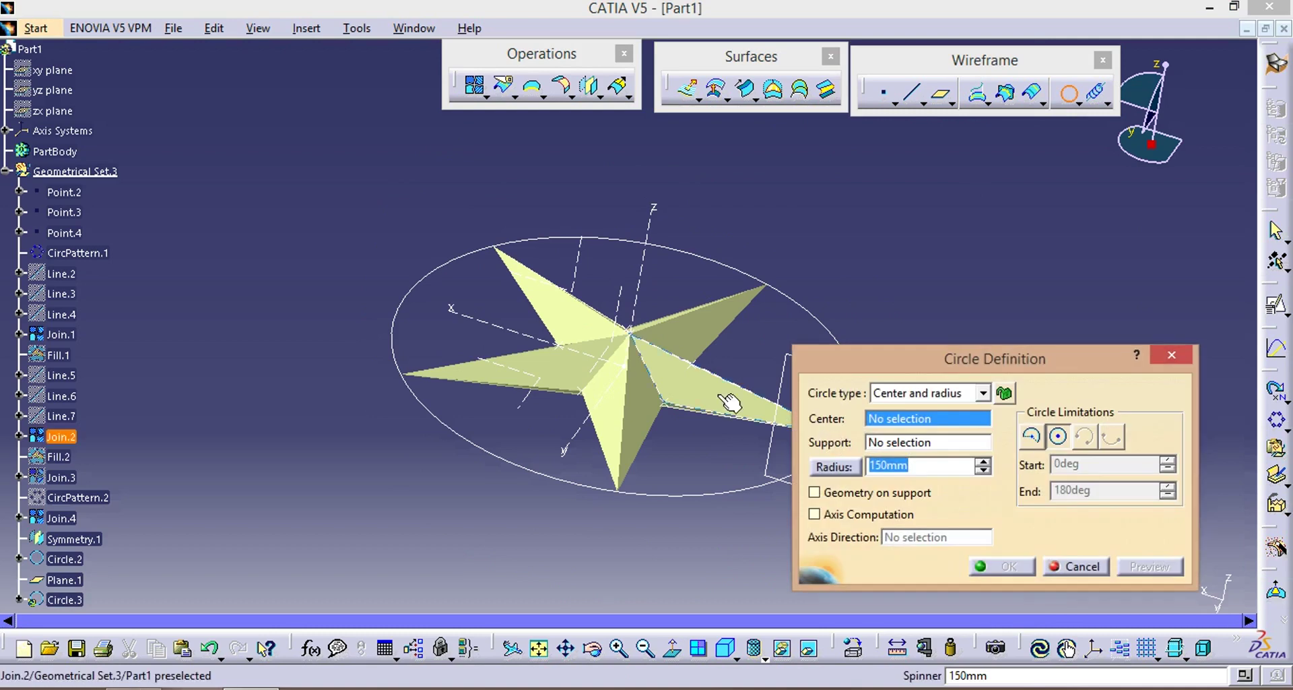
{"action": "middle_click_drag", "start_coordinate": [724, 377], "coordinate": [594, 359]}
{"action": "middle_click_drag", "start_coordinate": [656, 329], "coordinate": [639, 298], "text": "ctrl"}
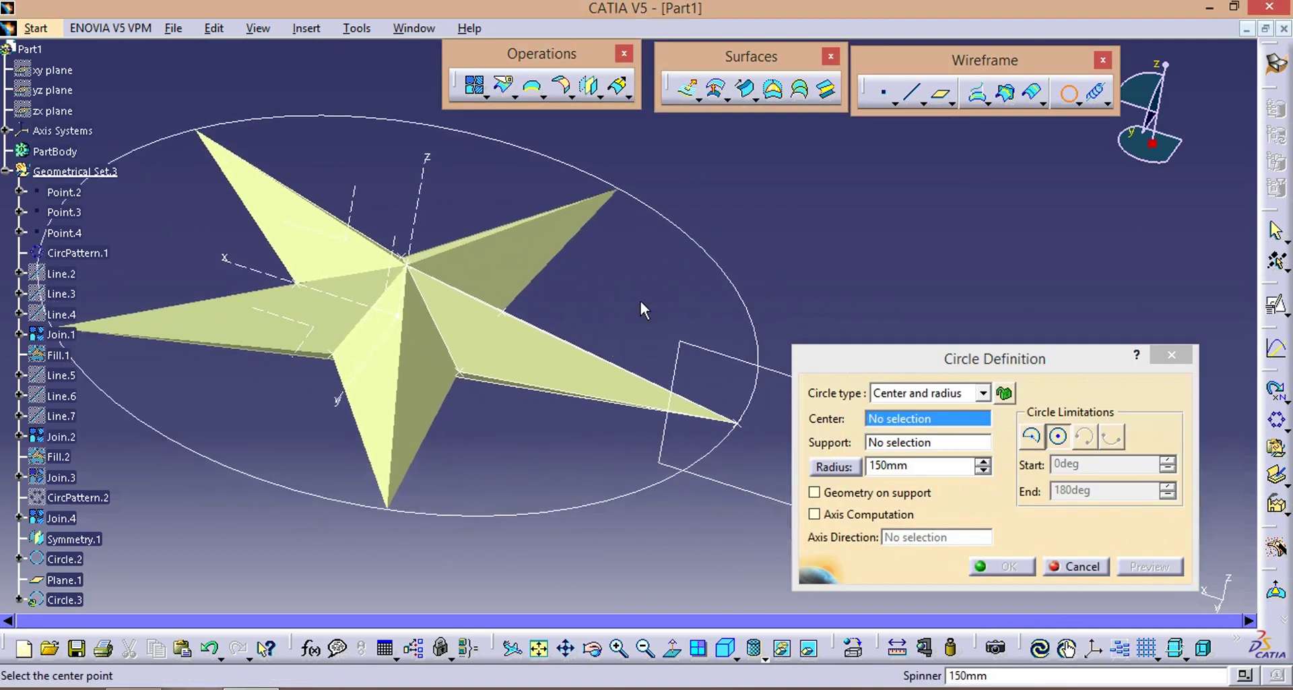
{"action": "left_click", "coordinate": [738, 423]}
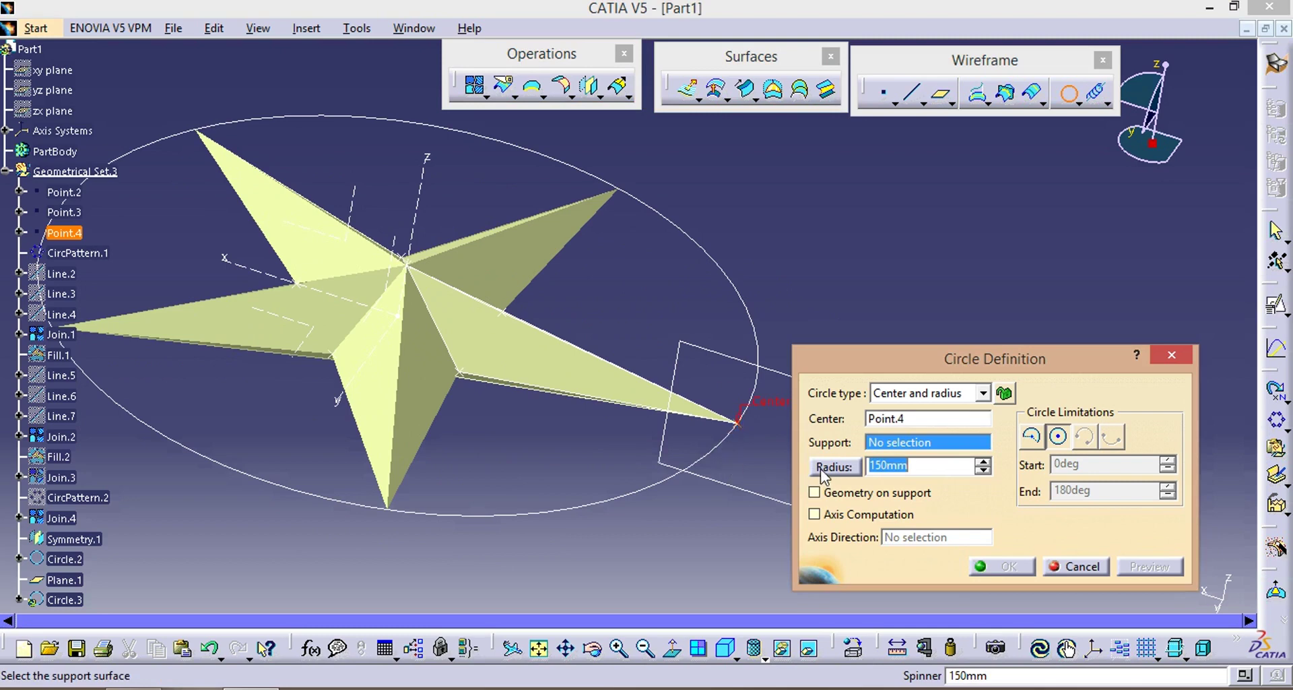
{"action": "left_click", "coordinate": [732, 357]}
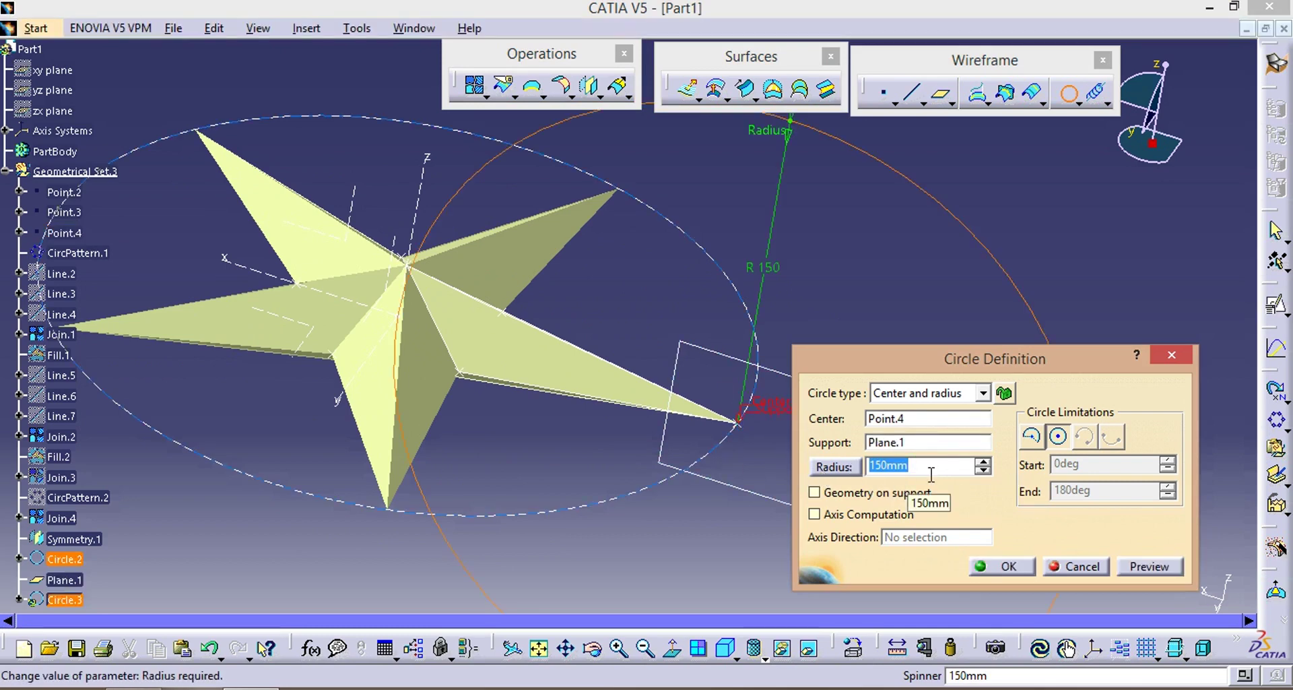
{"action": "type", "text": "10"}
{"action": "key", "text": "Return"}
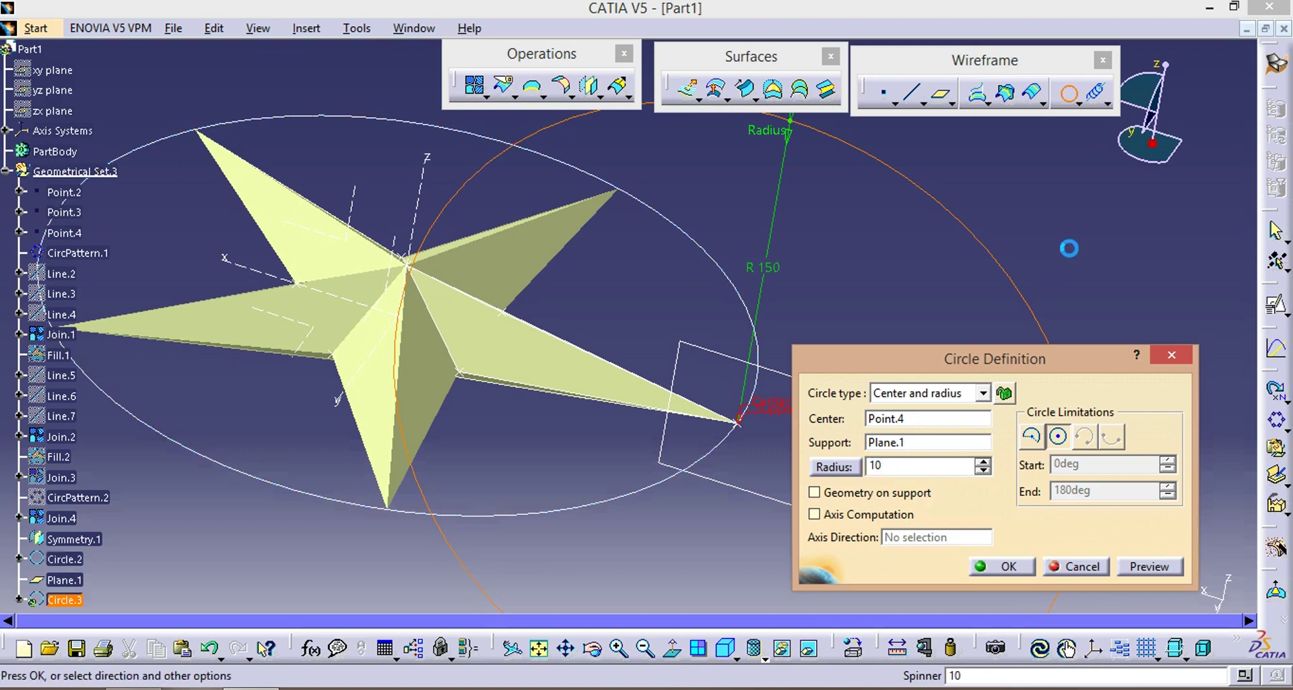
{"action": "left_click", "coordinate": [1008, 567]}
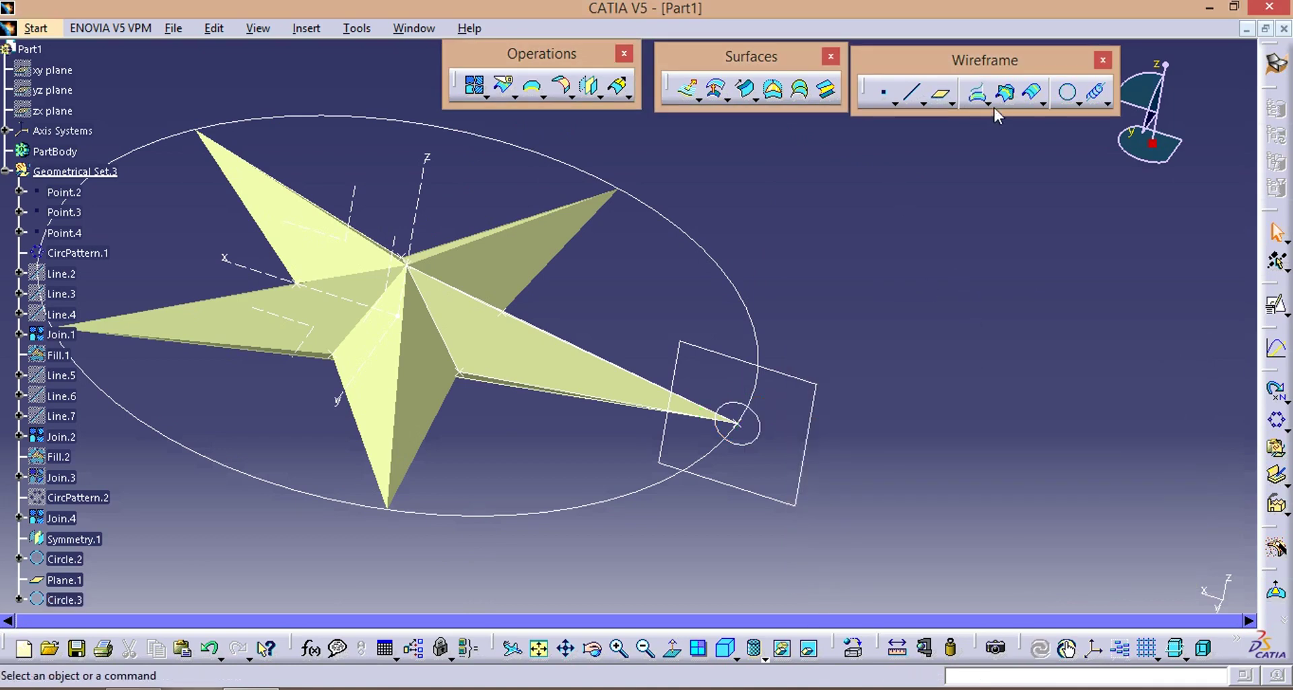
Sweep the small circle at the arm tip along the large circle around the star as an explicit swept surface with reference surface.
{"action": "left_click", "coordinate": [745, 88]}
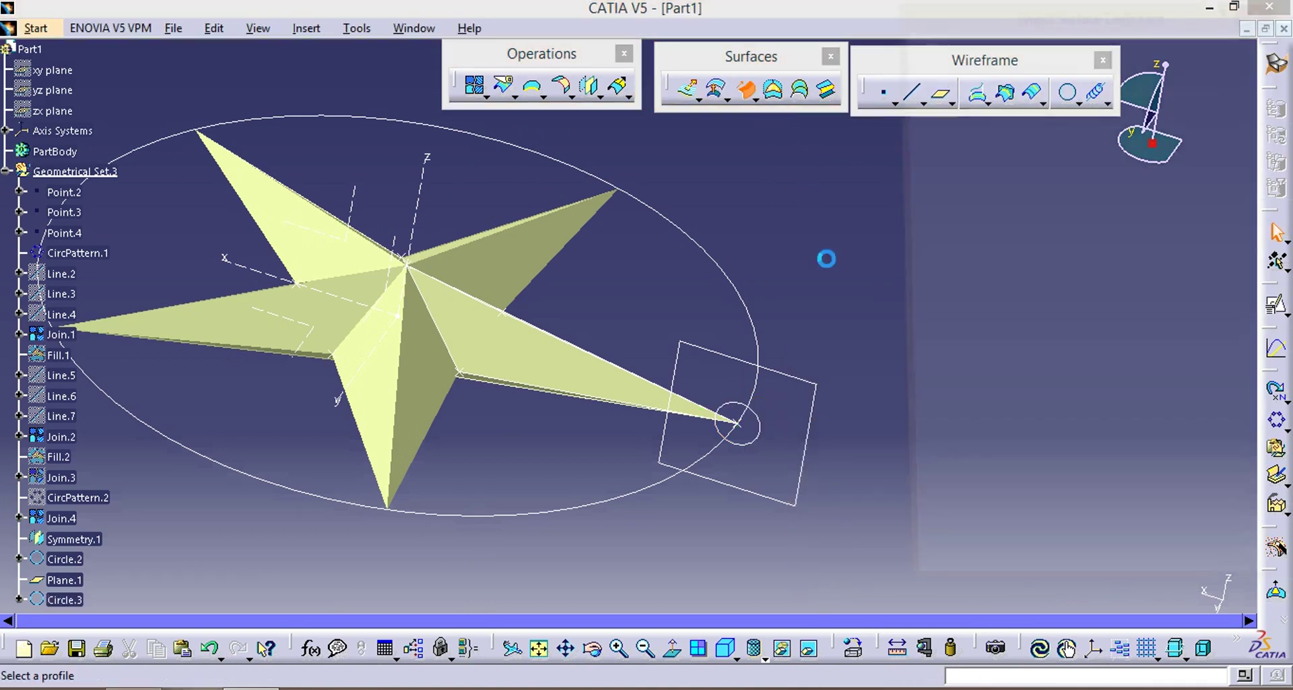
{"action": "left_click", "coordinate": [759, 431]}
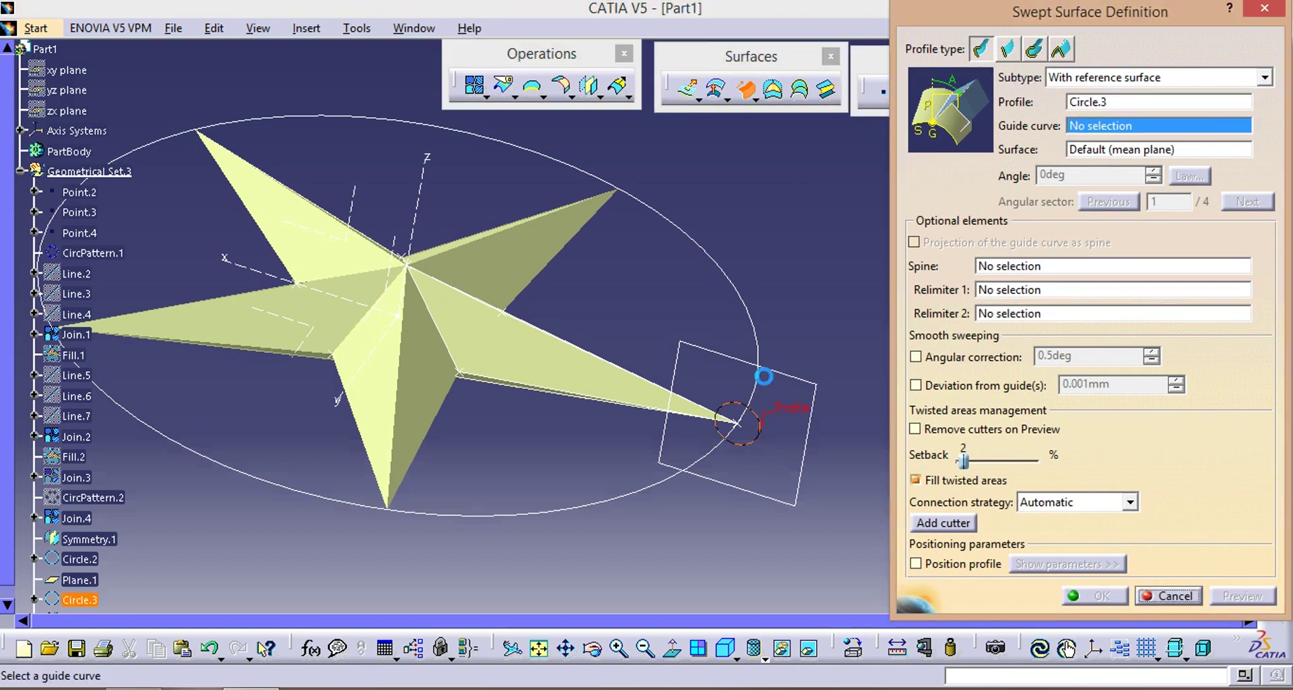
{"action": "left_click", "coordinate": [758, 336]}
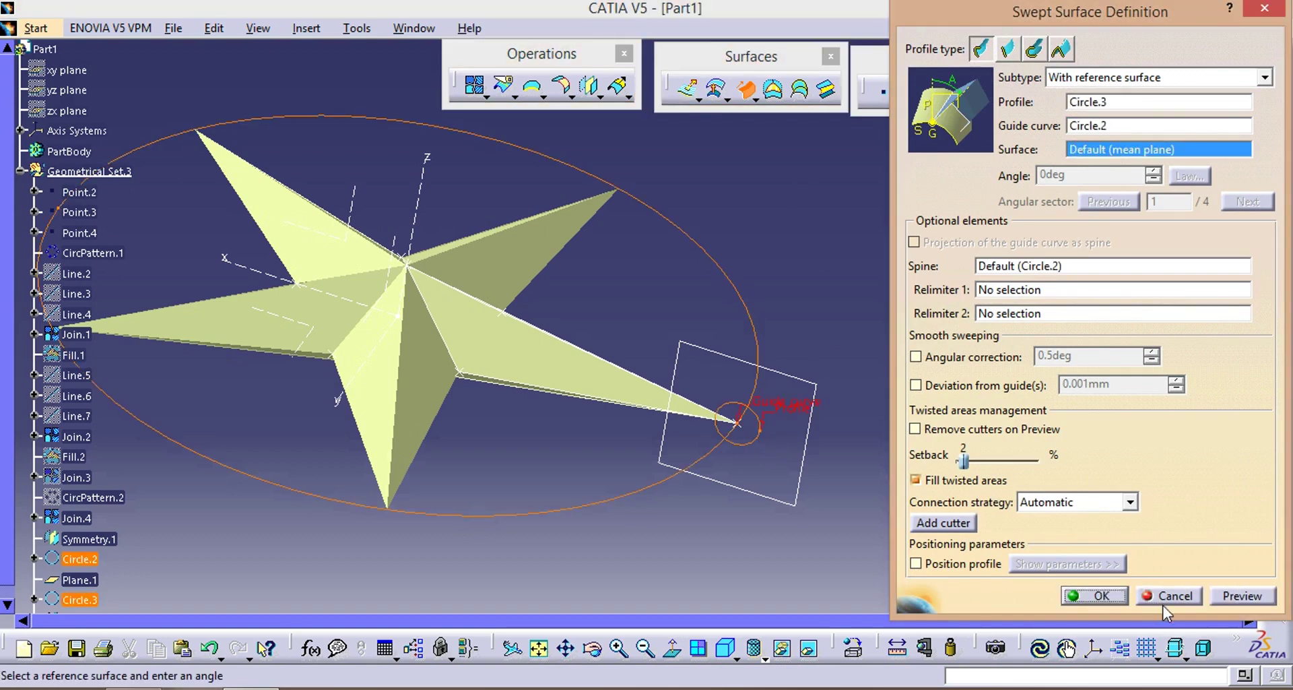
{"action": "left_click", "coordinate": [1219, 597]}
{"action": "left_click", "coordinate": [1096, 595]}
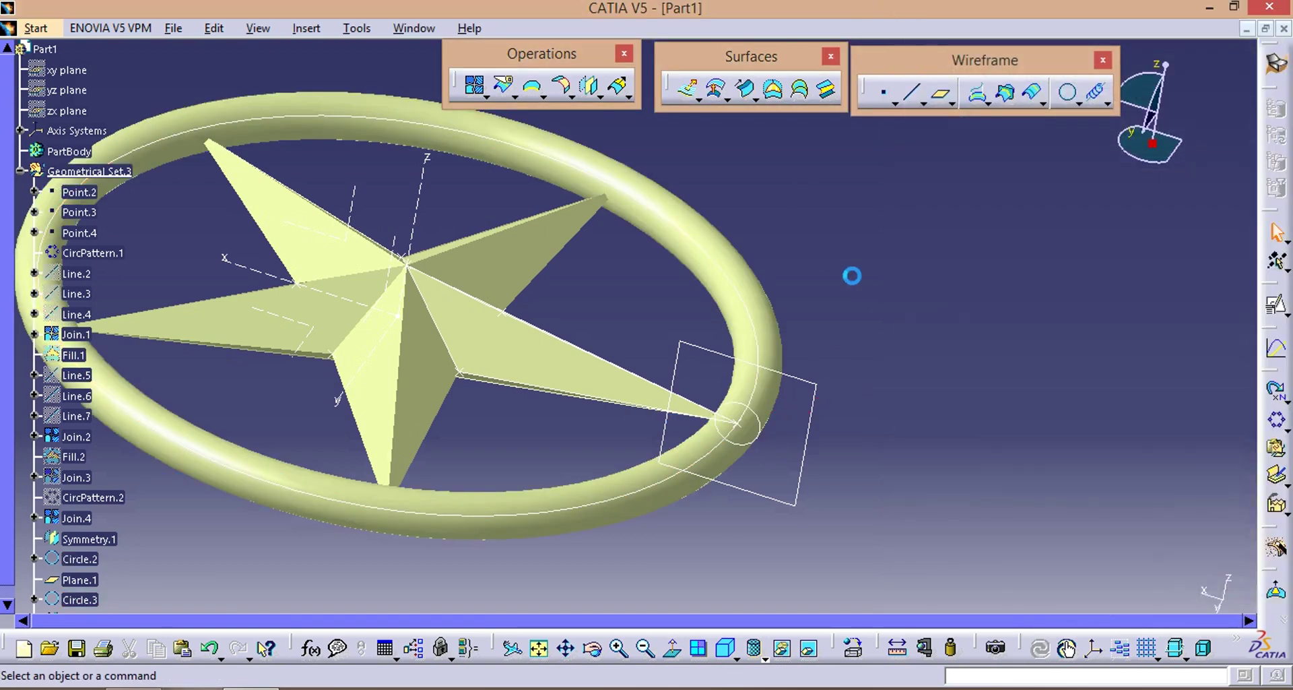
Hide the plane at the arm tip and the axis system.
{"action": "middle_click_drag", "start_coordinate": [733, 229], "coordinate": [741, 376]}
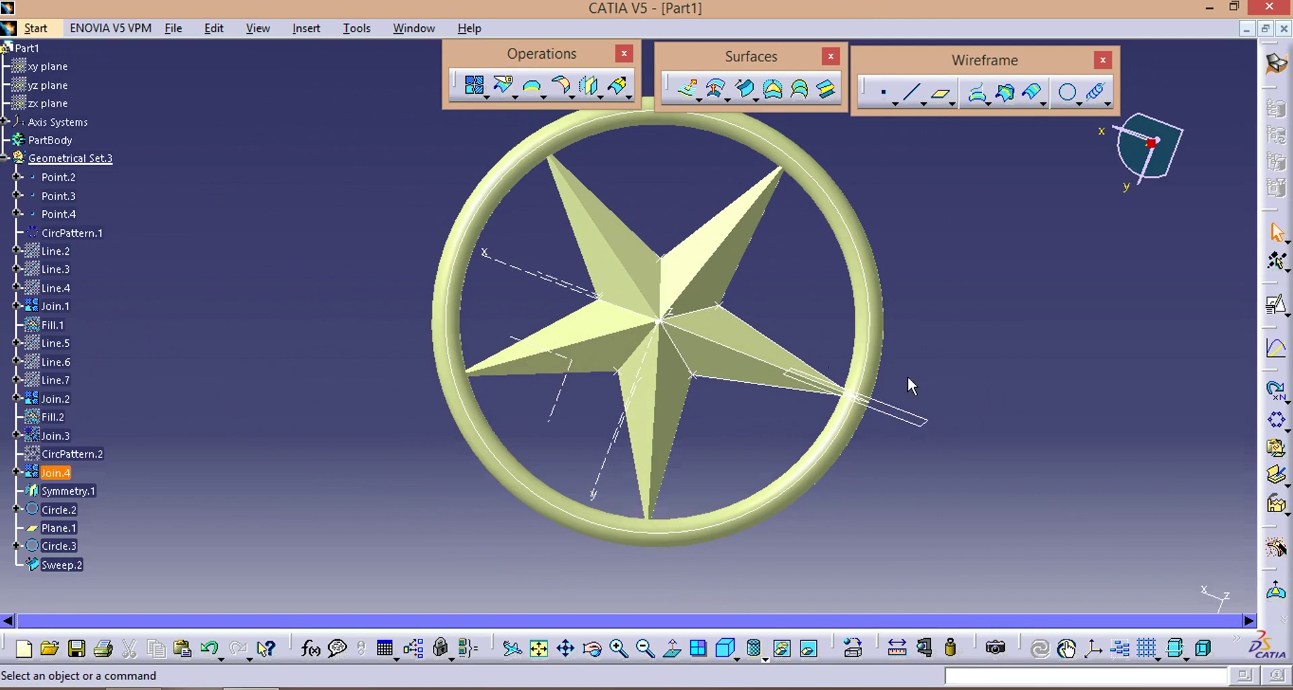
{"action": "right_click", "coordinate": [924, 423]}
{"action": "left_click", "coordinate": [988, 93]}
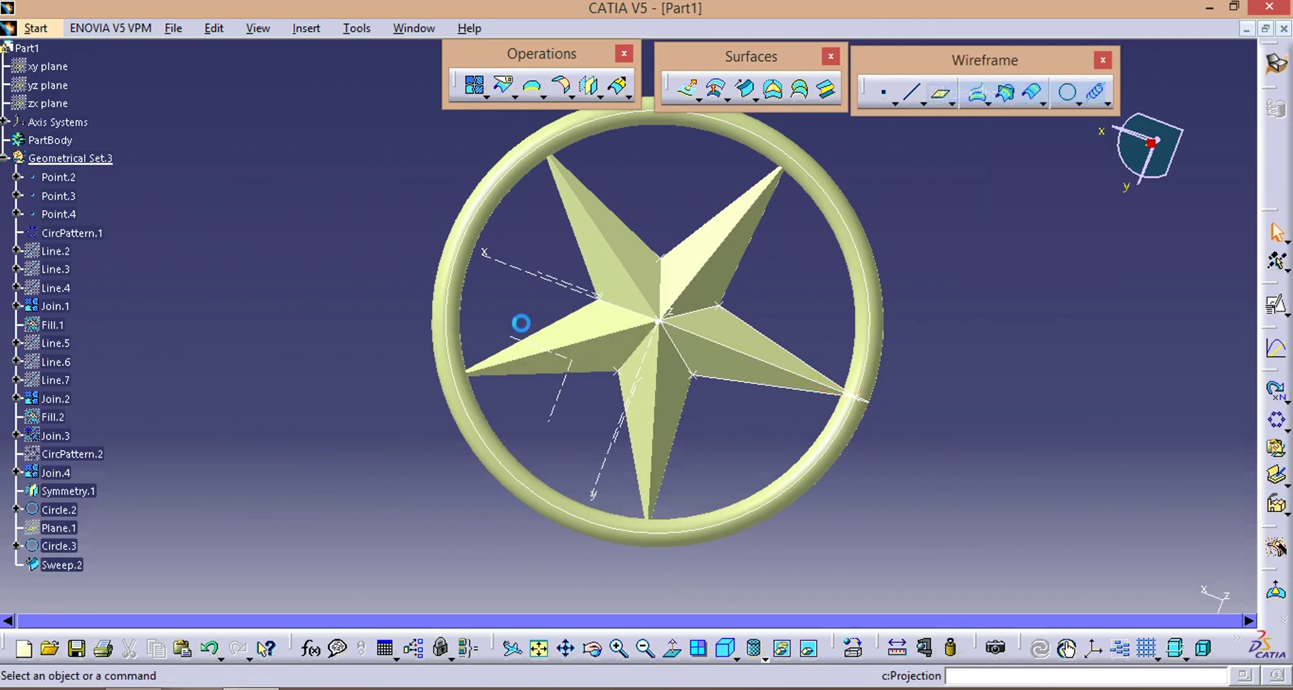
{"action": "right_click", "coordinate": [545, 274]}
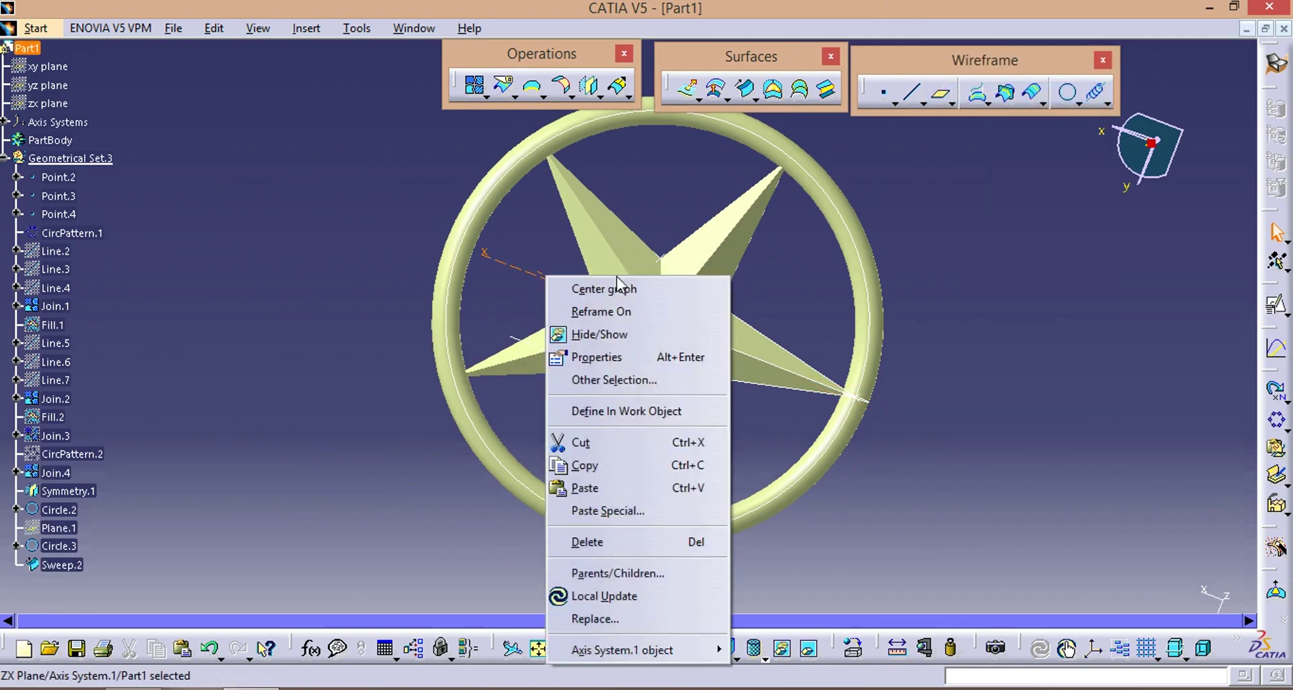
{"action": "left_click", "coordinate": [601, 339]}
{"action": "right_click", "coordinate": [707, 270]}
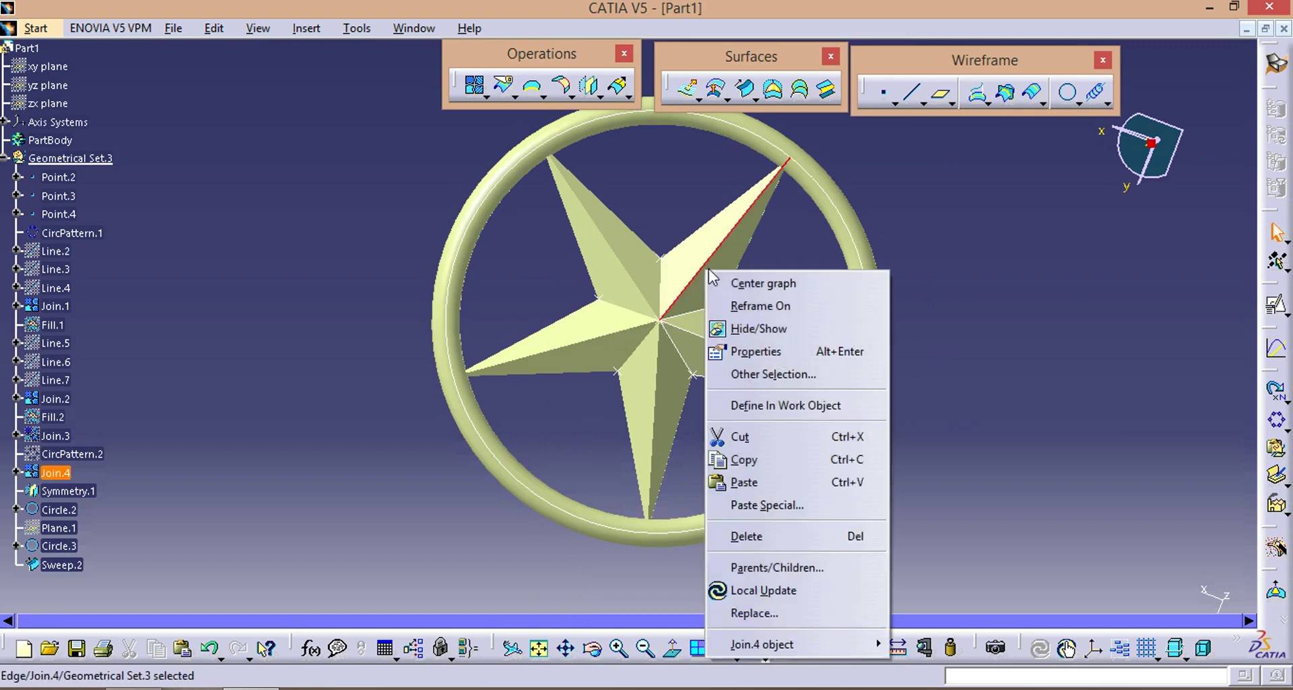
{"action": "left_click", "coordinate": [750, 328]}
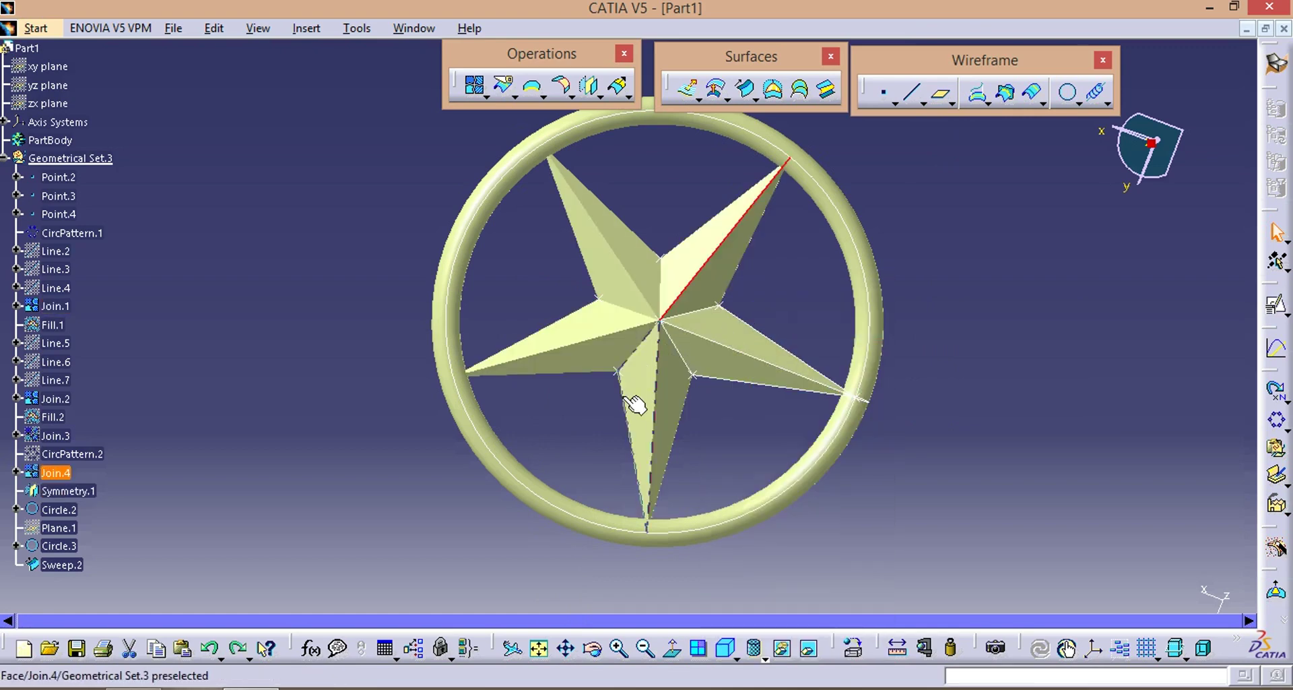
{"action": "middle_click_drag", "start_coordinate": [741, 313], "coordinate": [750, 367]}
{"action": "left_click", "coordinate": [896, 337]}
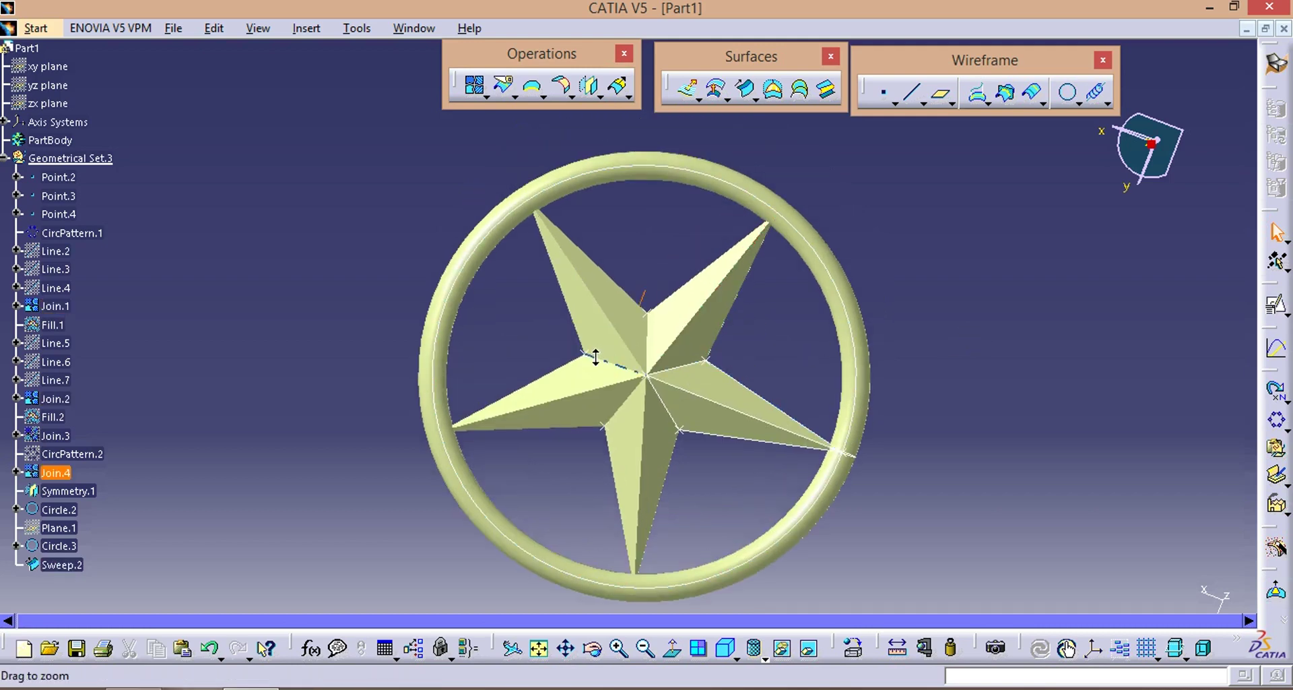
{"action": "middle_click_drag", "start_coordinate": [596, 358], "coordinate": [697, 297]}
{"action": "left_click_drag", "start_coordinate": [689, 313], "coordinate": [683, 333]}
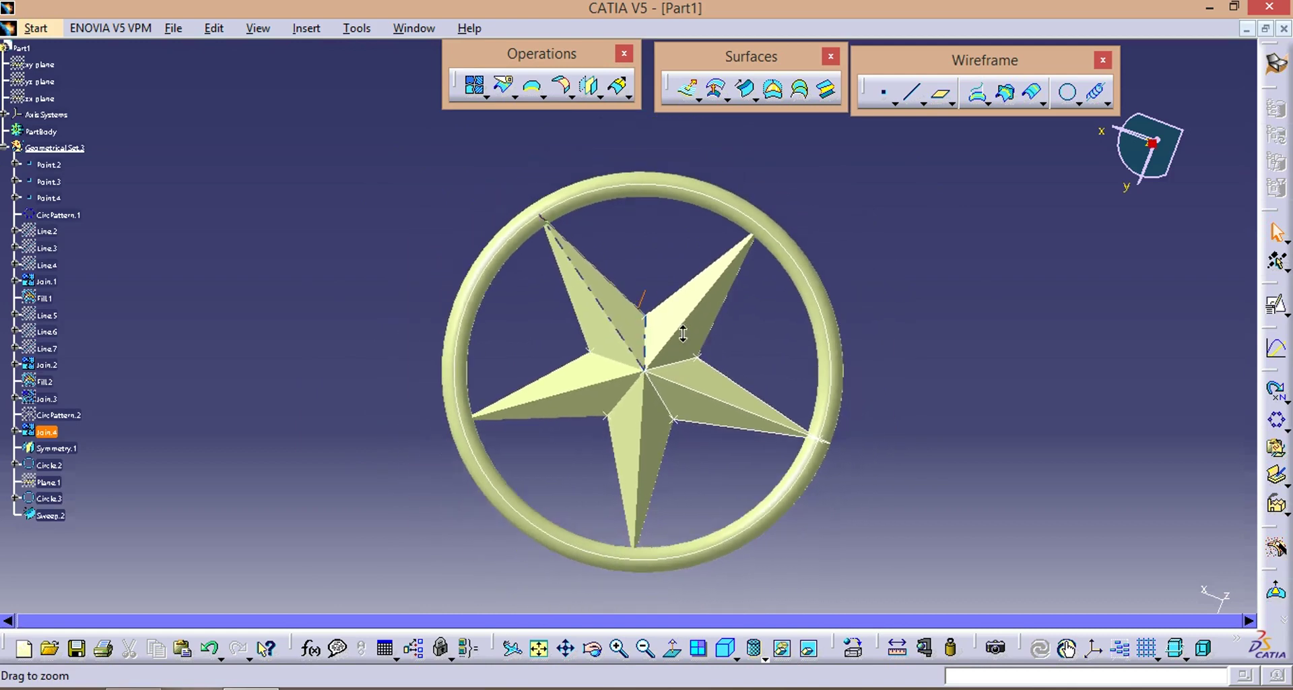
{"action": "middle_click_drag", "start_coordinate": [686, 342], "coordinate": [745, 392]}
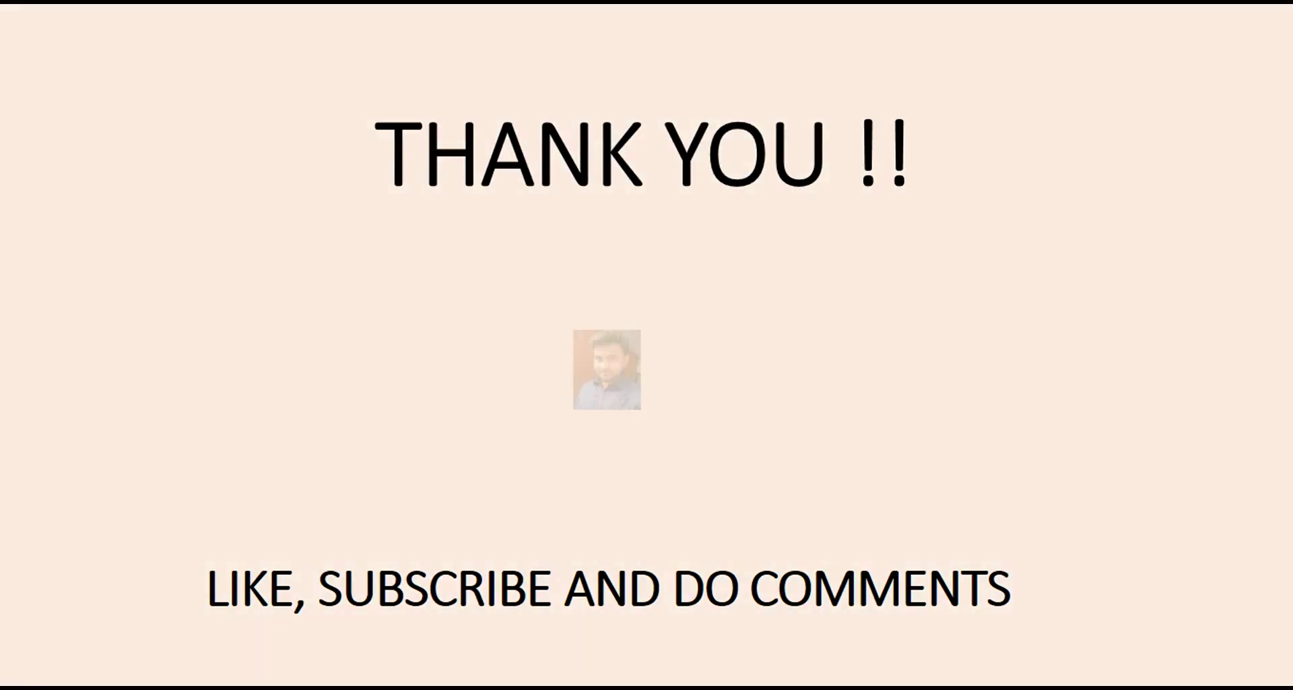